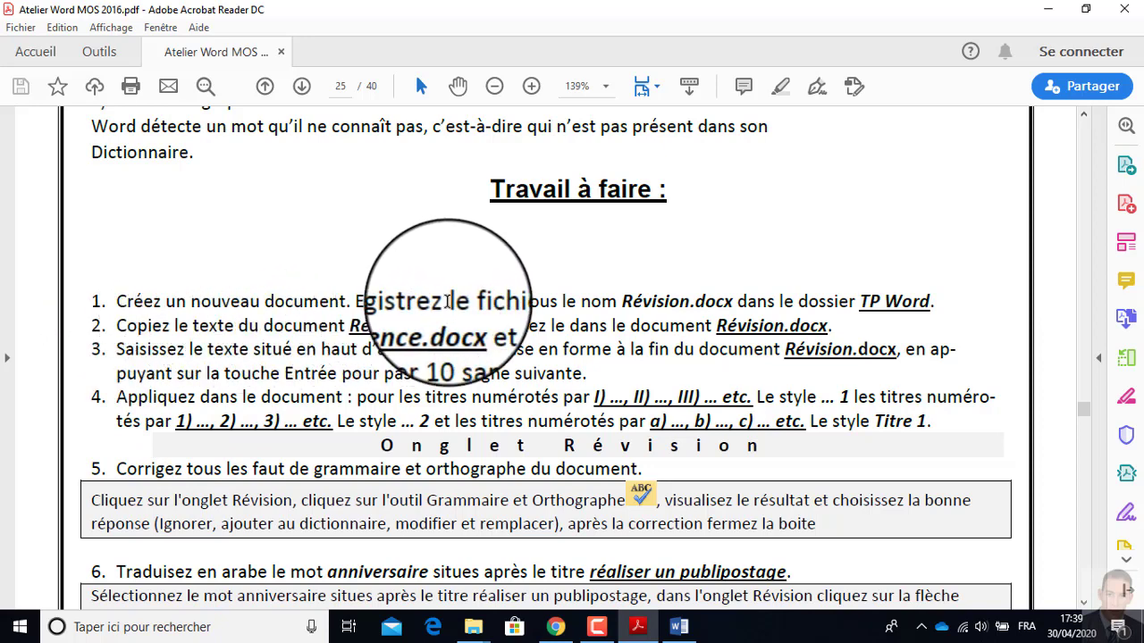
Switch to Word and save the new blank document as Révision in the TP Word folder inside CMOS on the Bureau.
left_click_drag(626, 301, 682, 313)
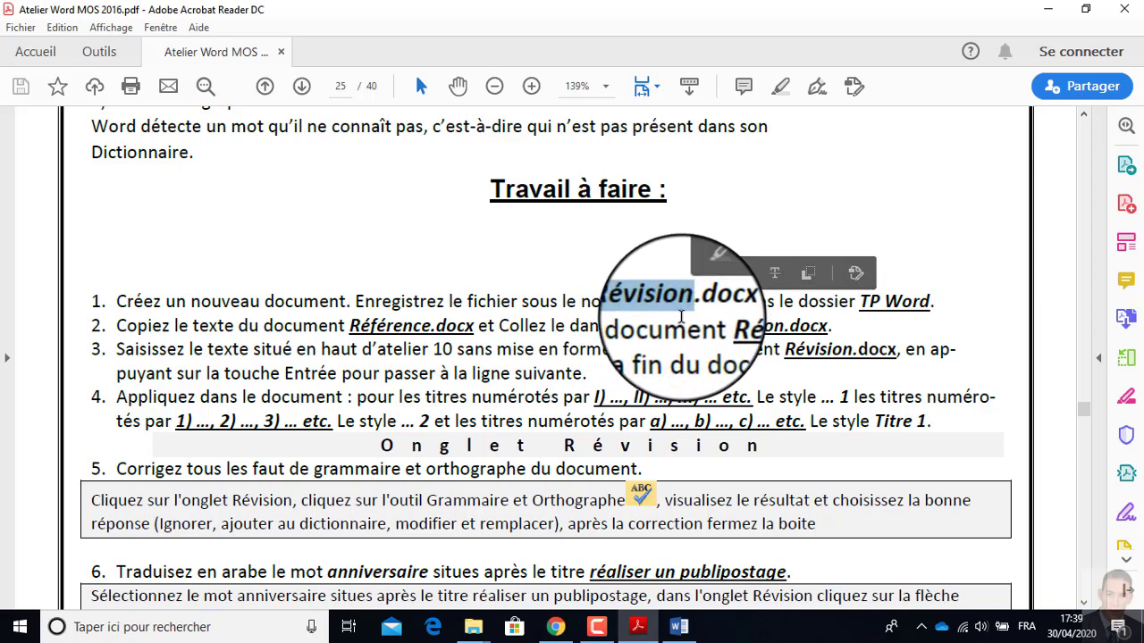
left_click(679, 626)
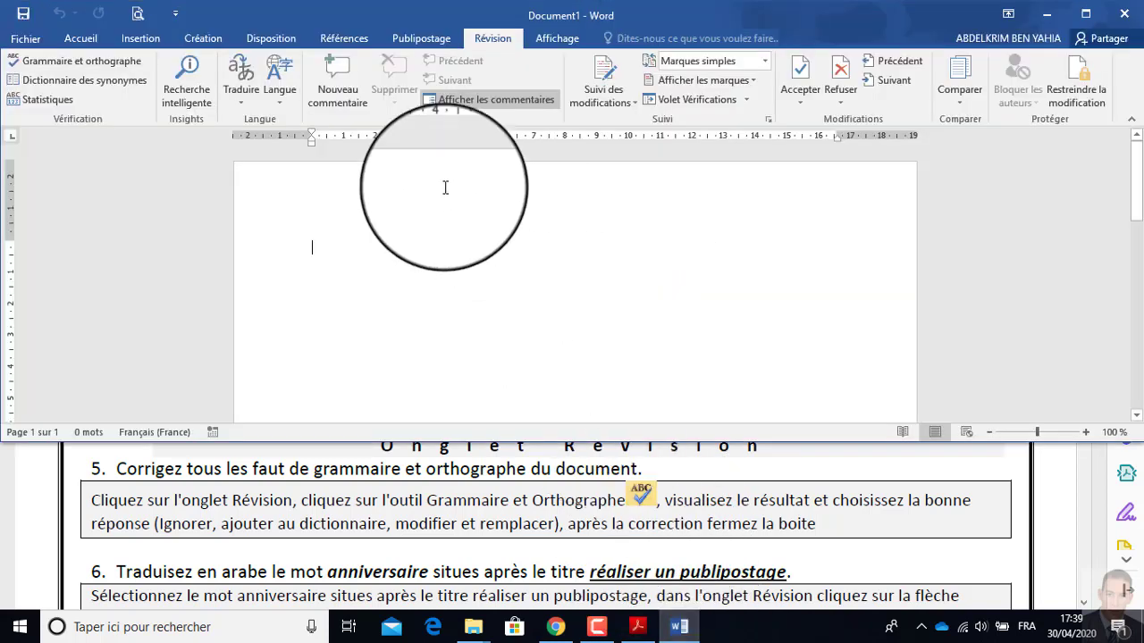
left_click(16, 41)
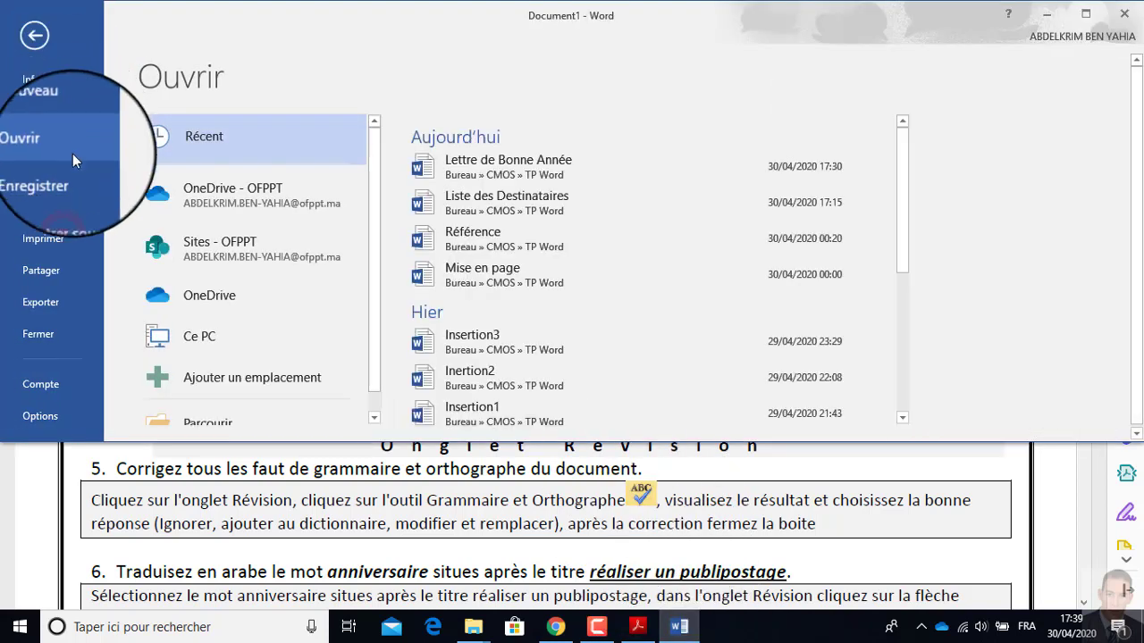
left_click(61, 206)
left_click(211, 372)
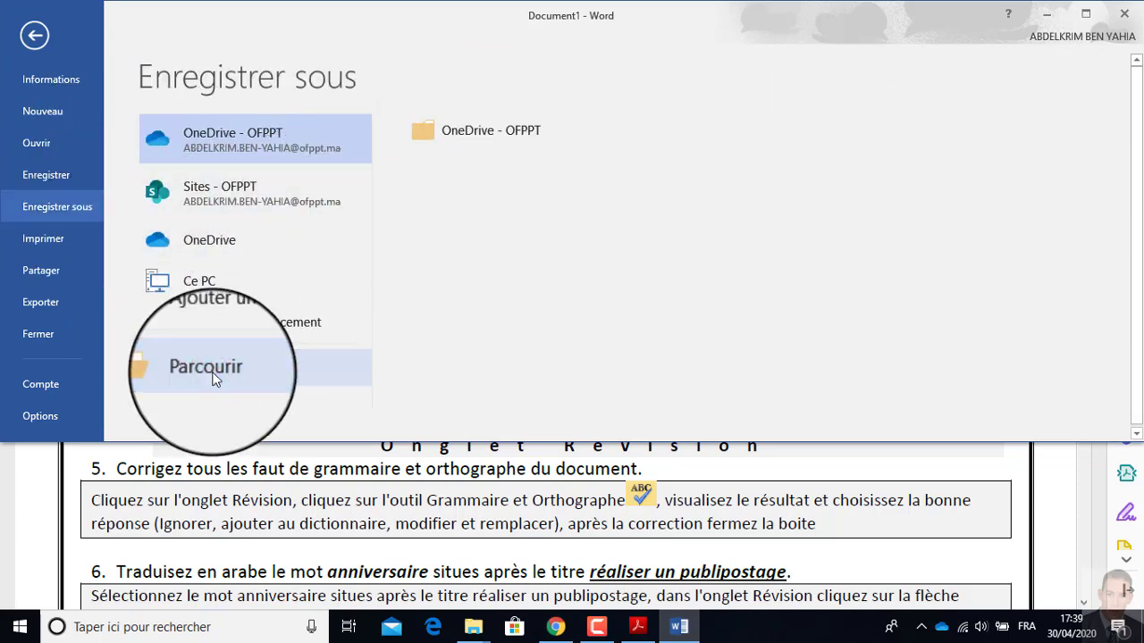
left_click(67, 118)
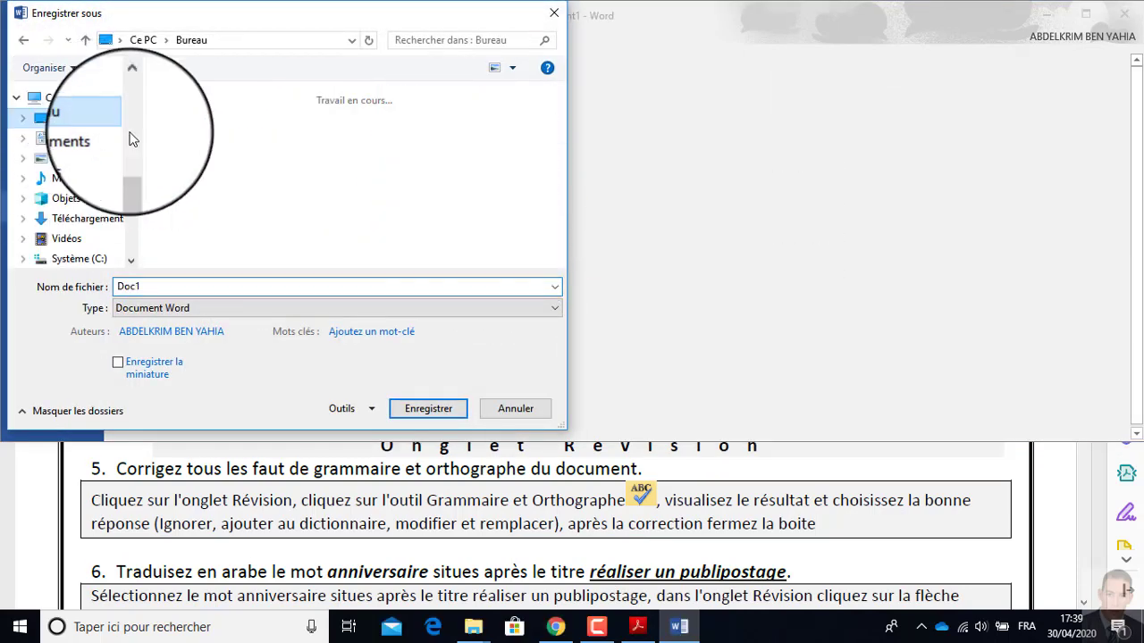
double_click(196, 127)
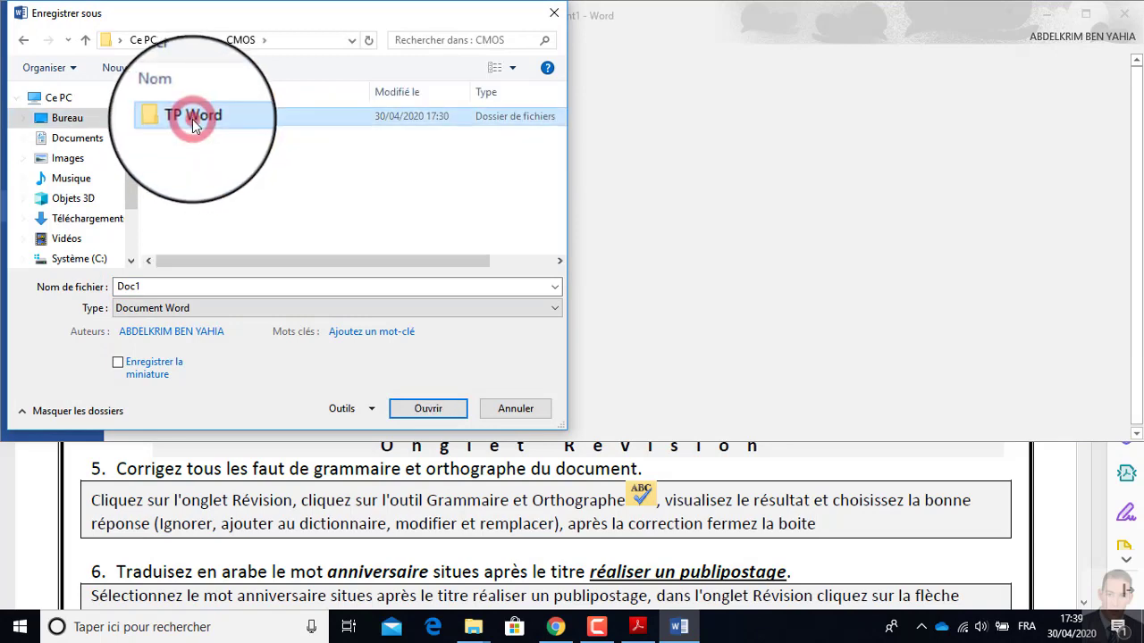
double_click(191, 119)
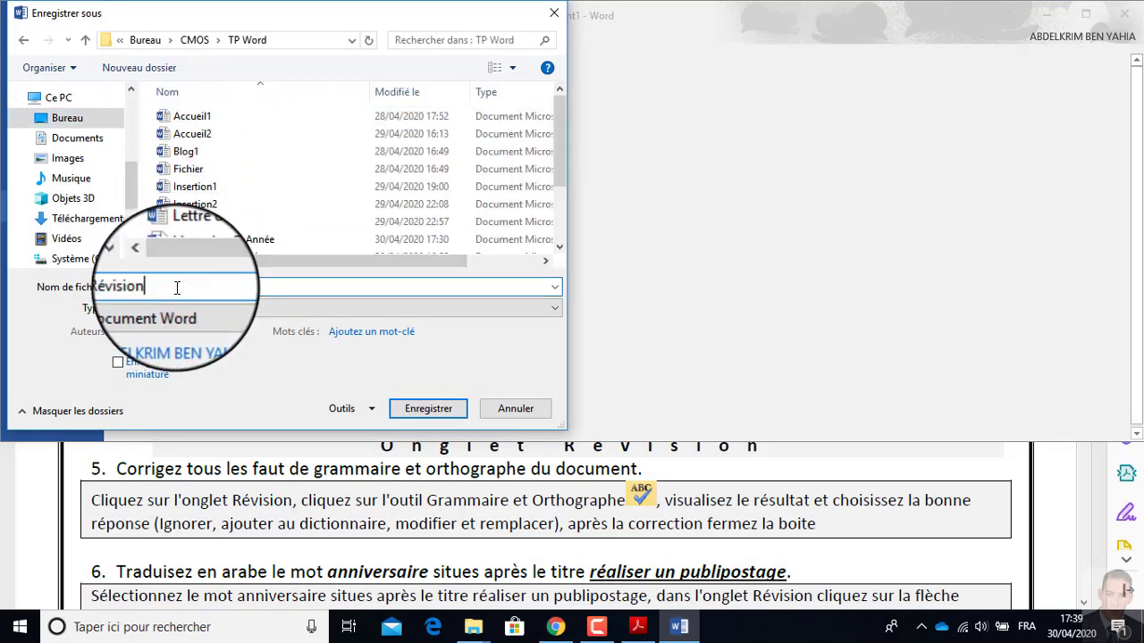
type("Révision")
left_click(430, 410)
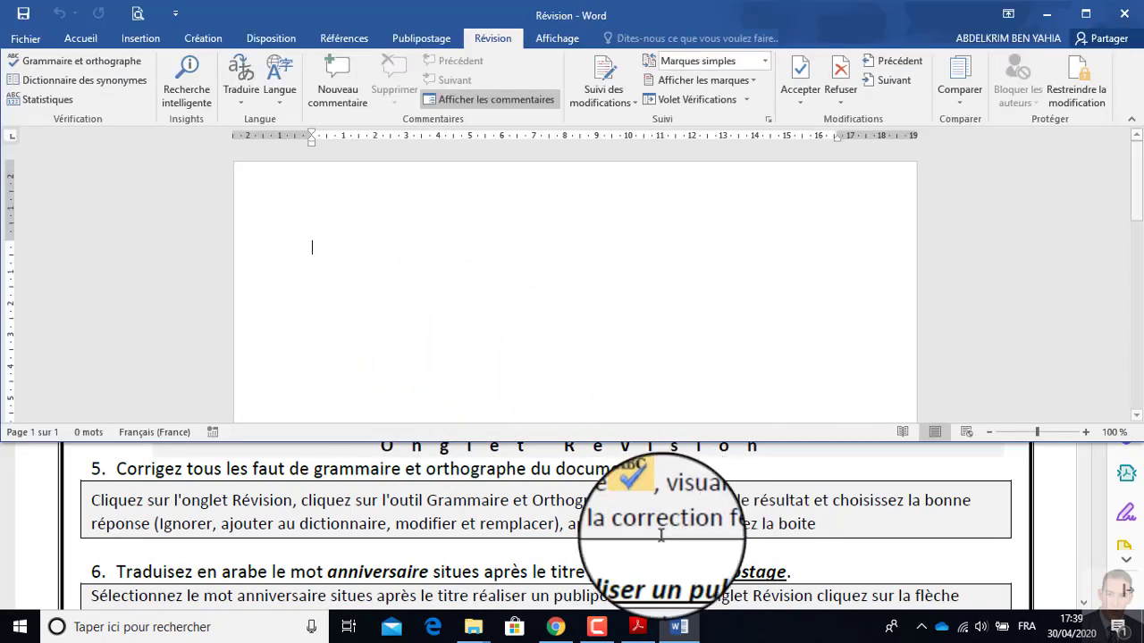
Check exercise 2 in the workshop PDF and open the Référence document from the TP Word folder in Word.
left_click(678, 627)
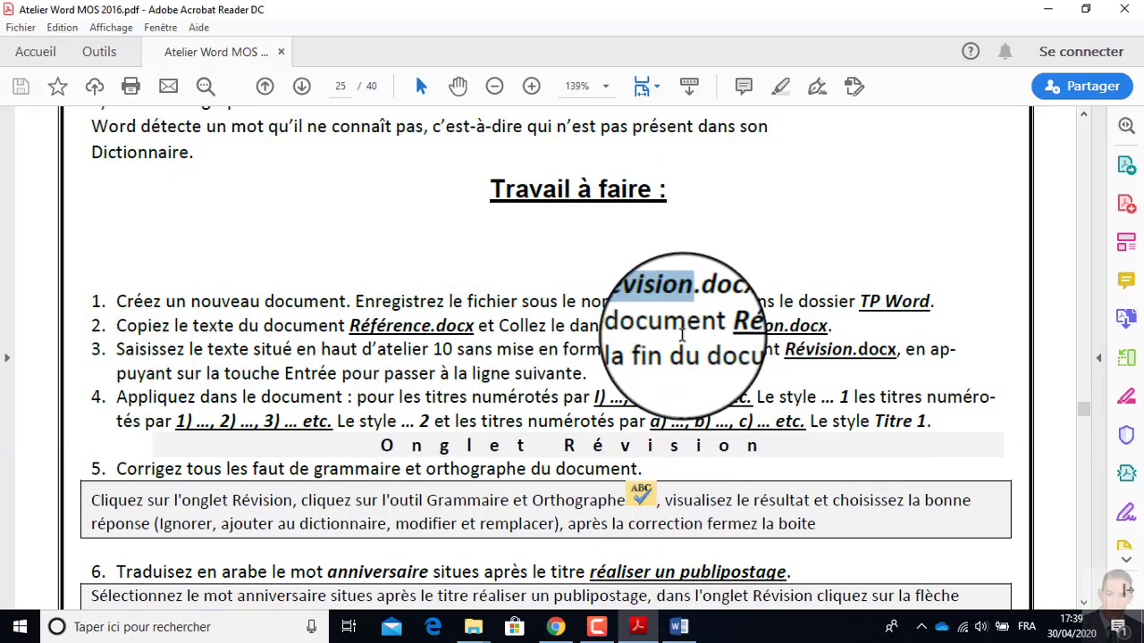
left_click(353, 328)
left_click_drag(353, 328, 430, 334)
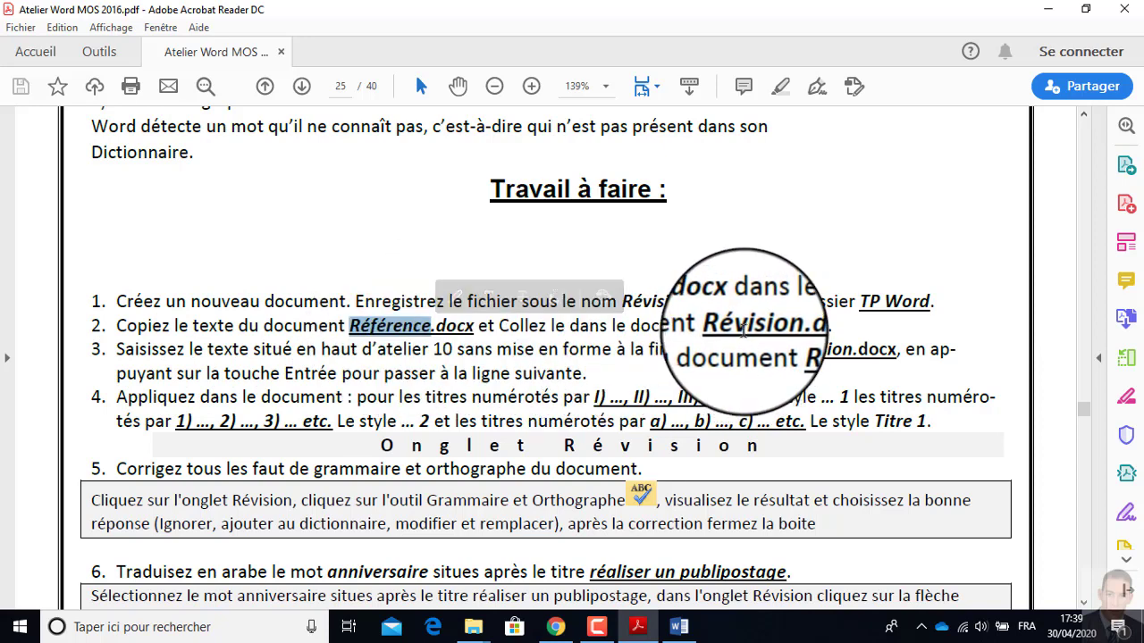
left_click(679, 626)
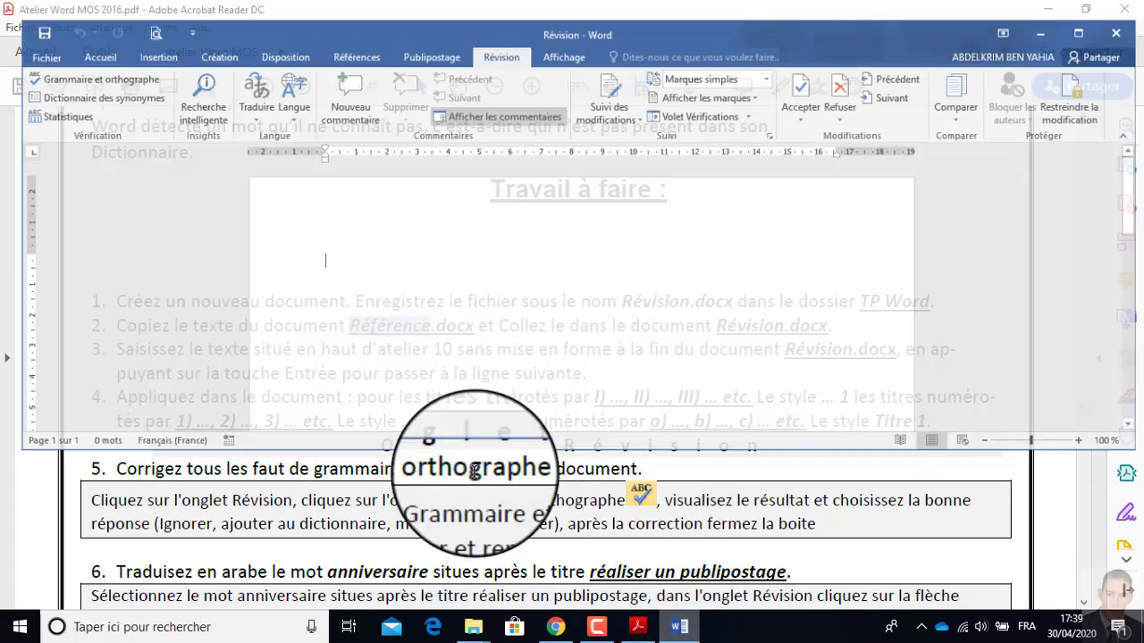
left_click(33, 47)
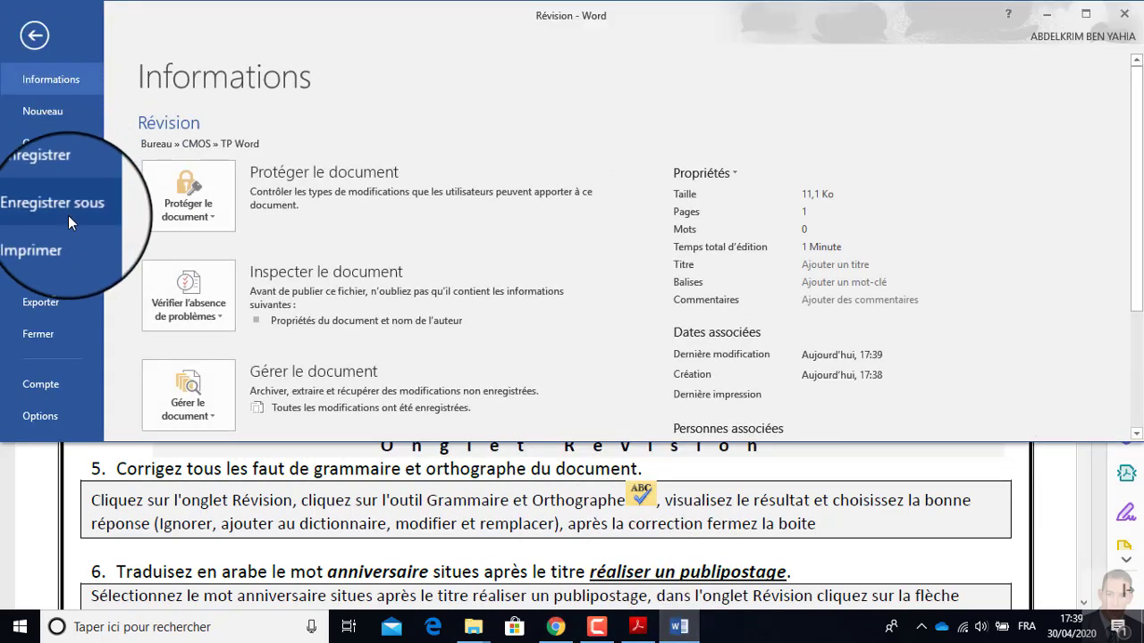
left_click(49, 146)
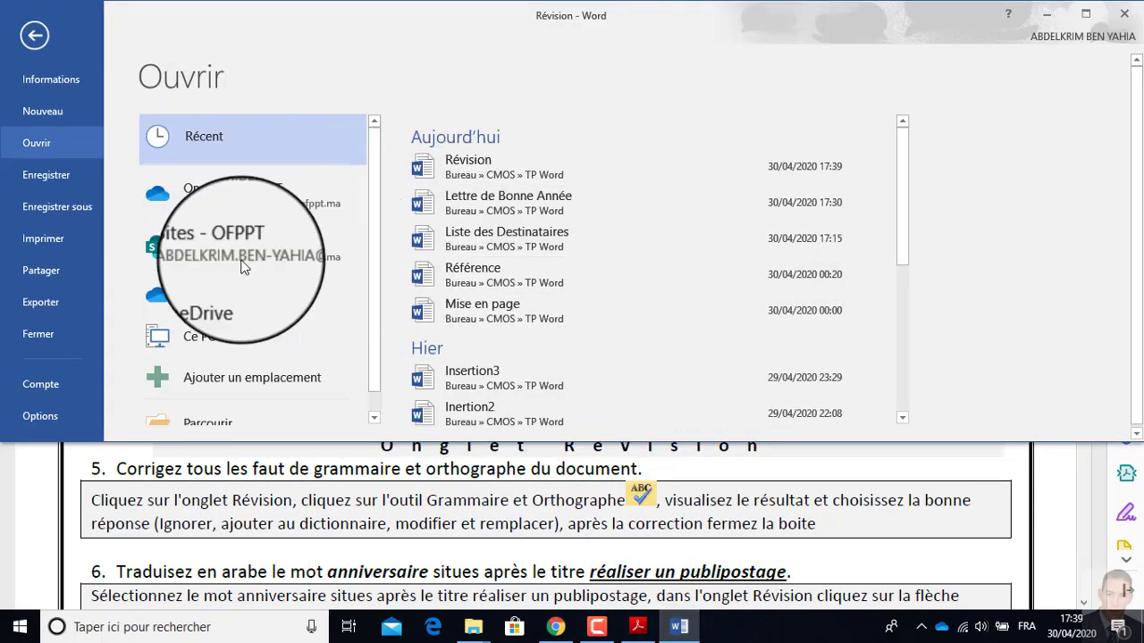
left_click(239, 407)
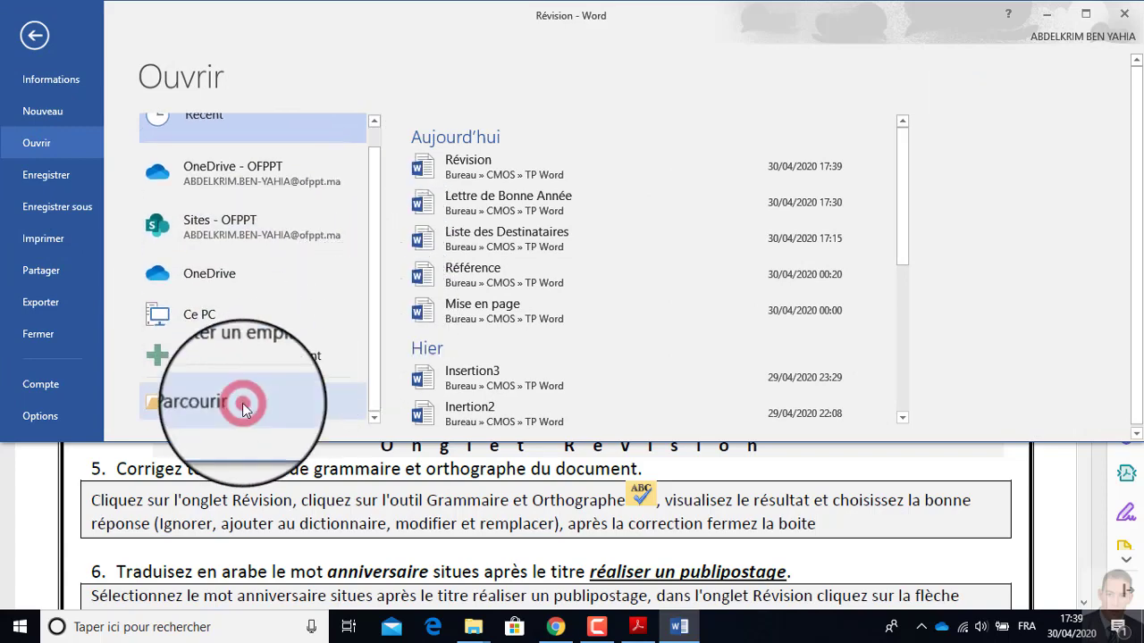
left_click(219, 239)
scroll(222, 240, "down", 1)
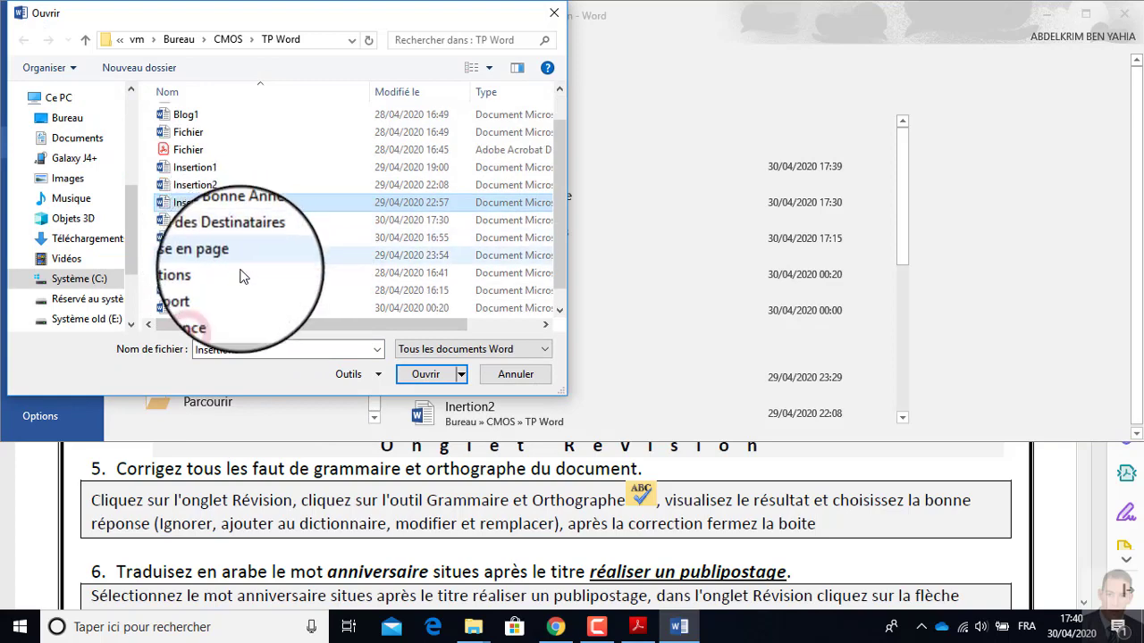
left_click(195, 308)
left_click(427, 373)
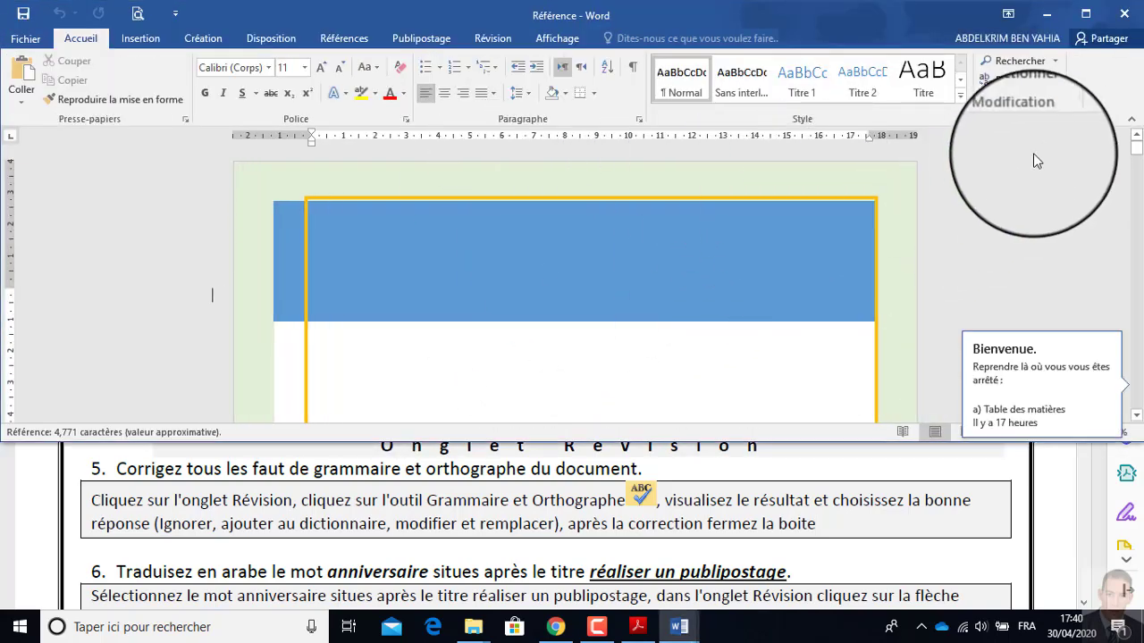
Copy the entire content of Référence and paste it into the Révision document.
left_click(1027, 99)
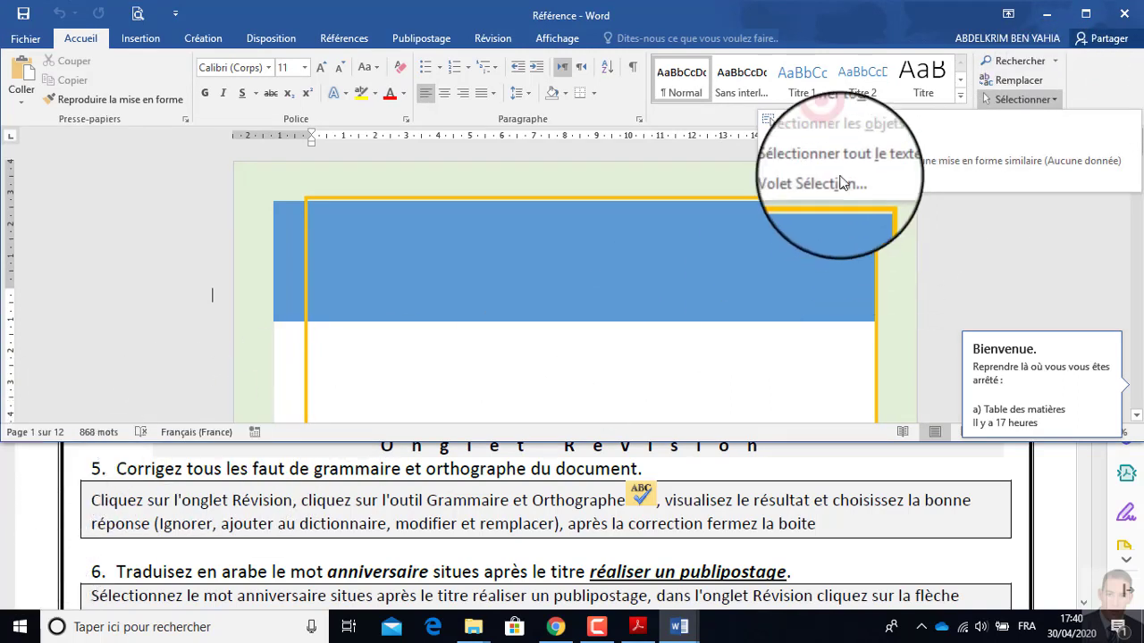
left_click(825, 121)
left_click(72, 80)
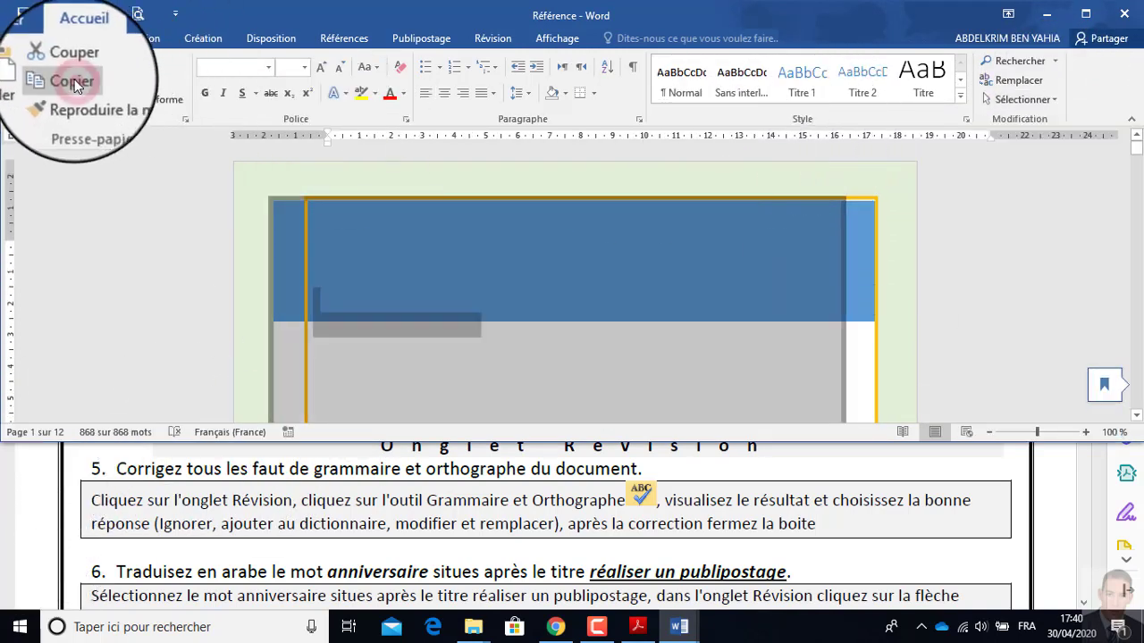
left_click(556, 38)
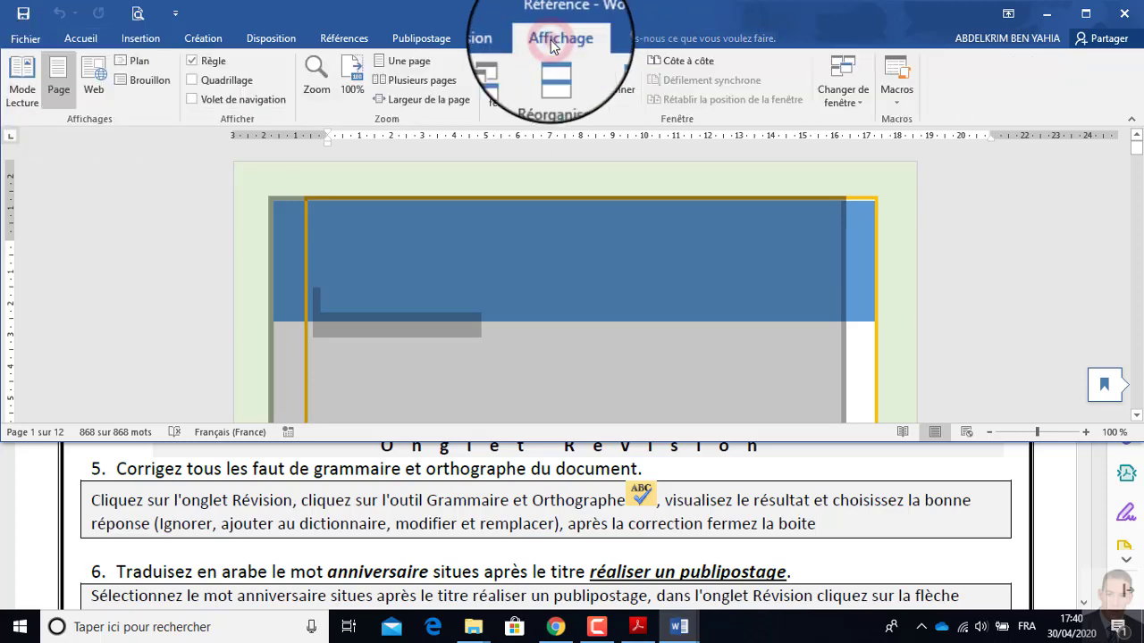
left_click(860, 142)
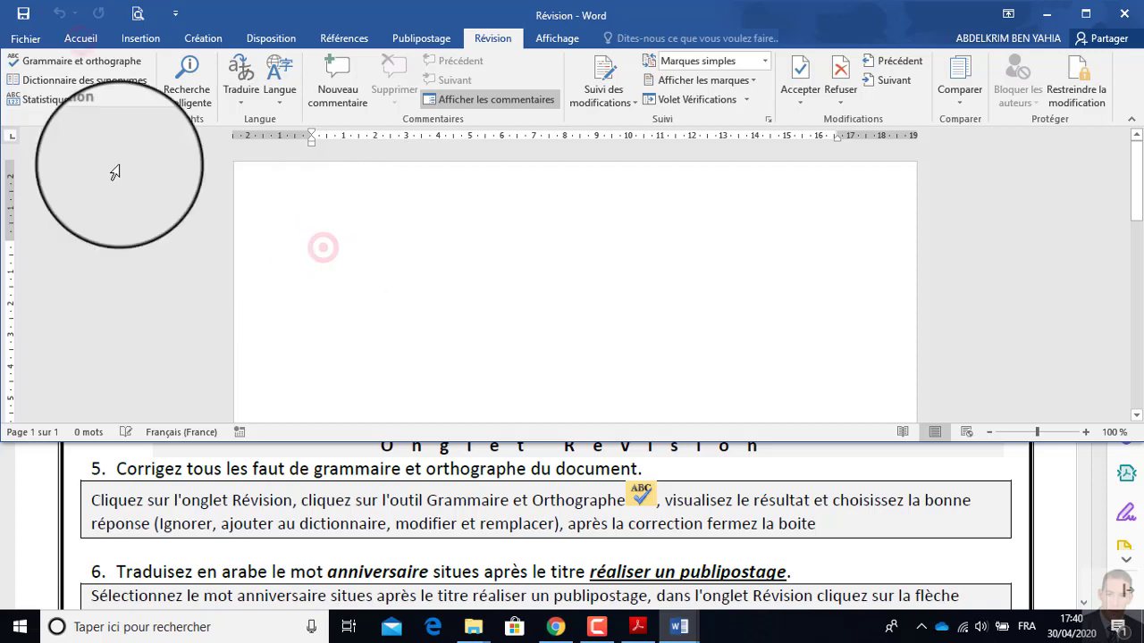
left_click(80, 40)
left_click(24, 70)
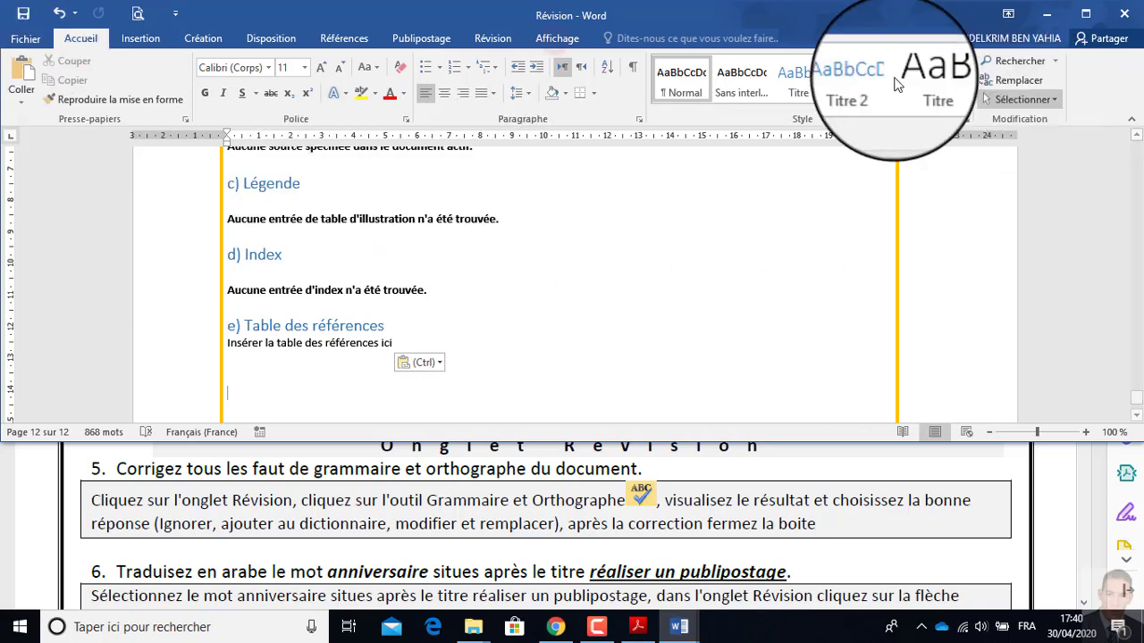
Return to the Référence document and close it.
left_click(560, 39)
left_click(844, 94)
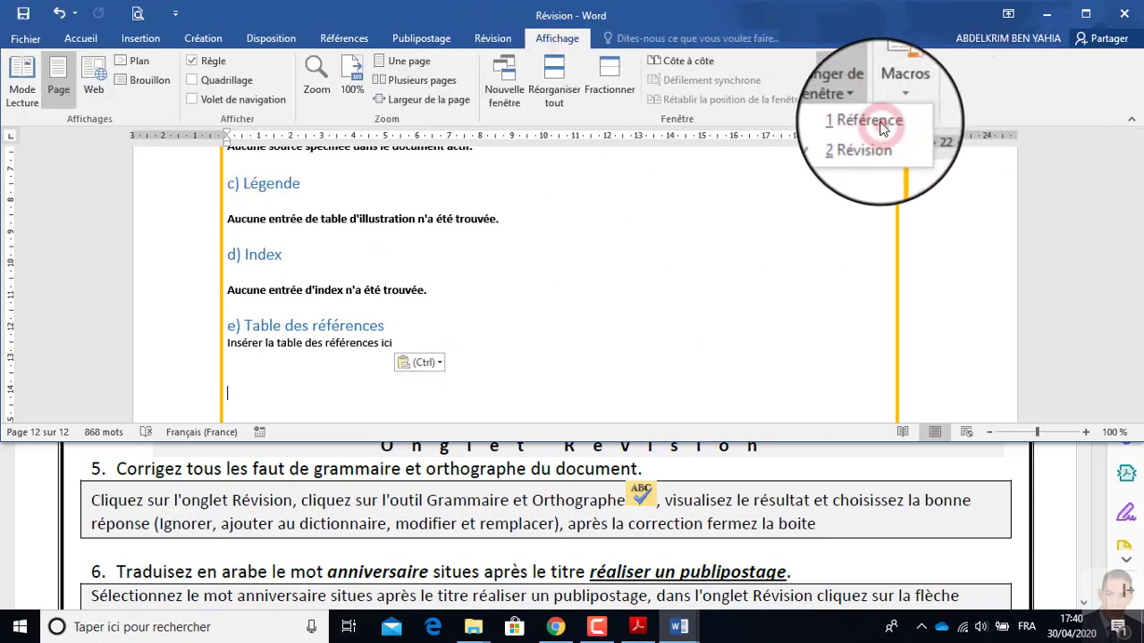
left_click(881, 130)
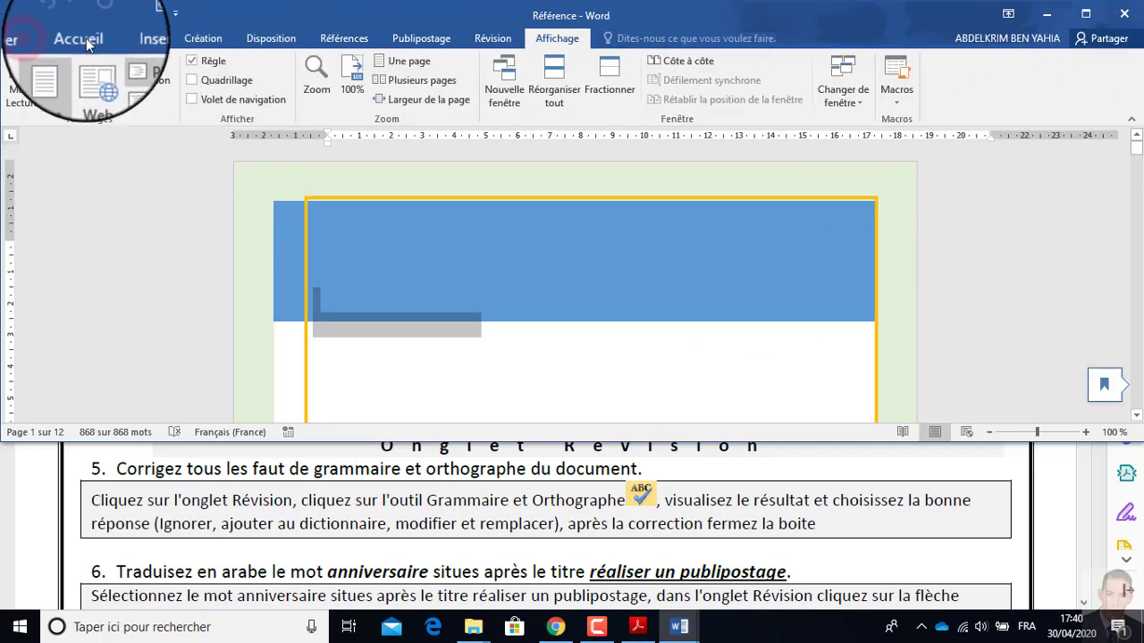
left_click(45, 42)
left_click(36, 334)
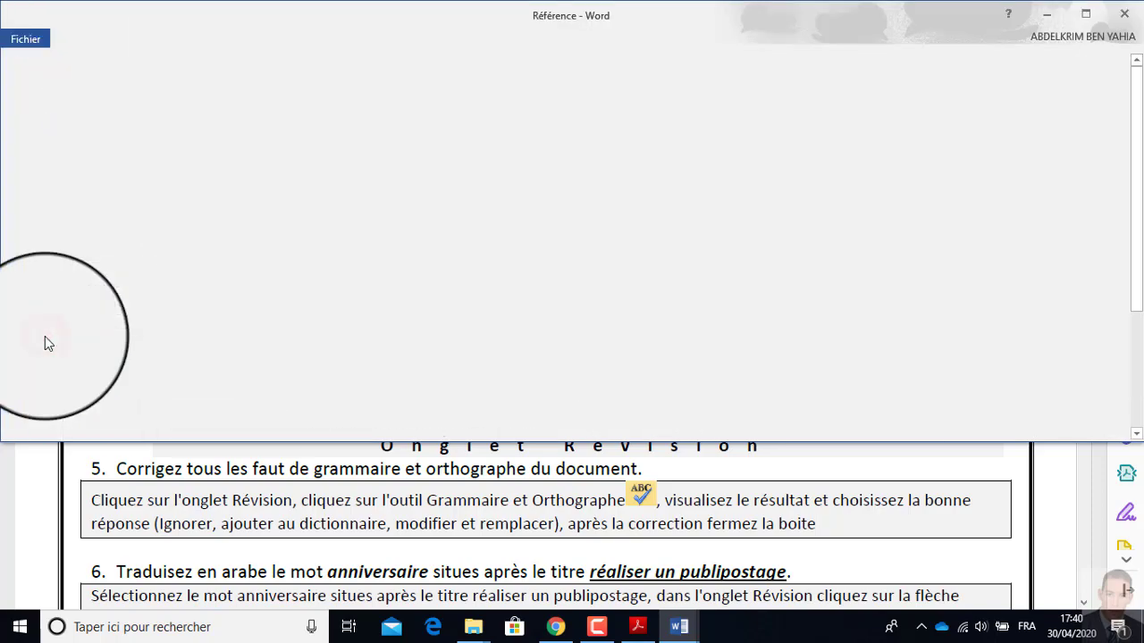
Find the Atelier 10 text in the workshop PDF and place the insertion point on the last empty line of Révision.
left_click(225, 501)
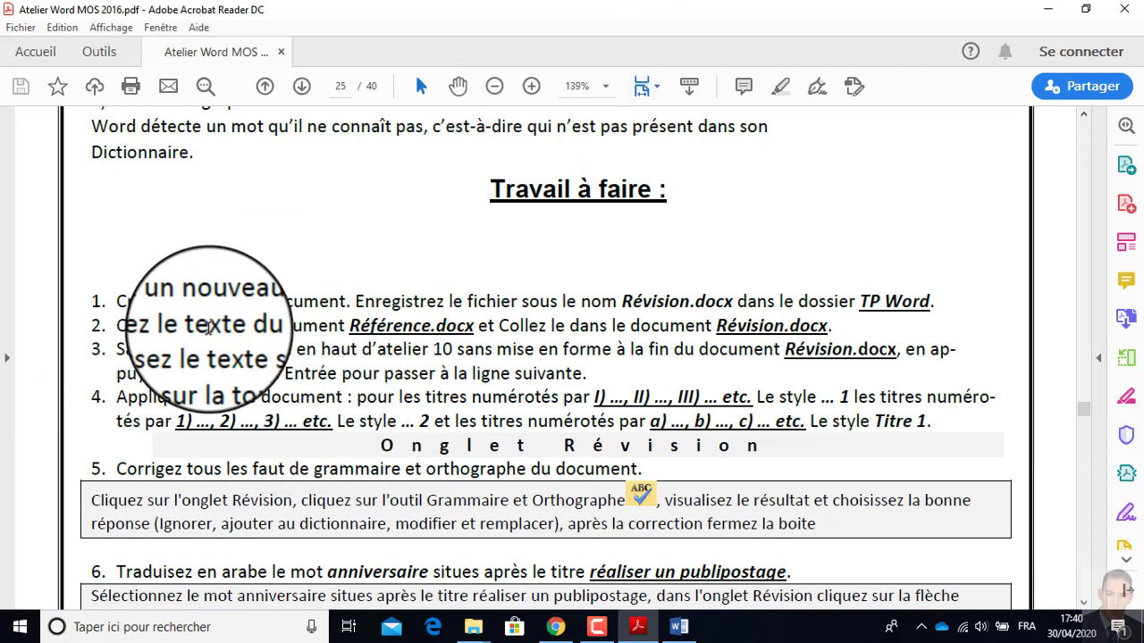
scroll(192, 380, "up", 1)
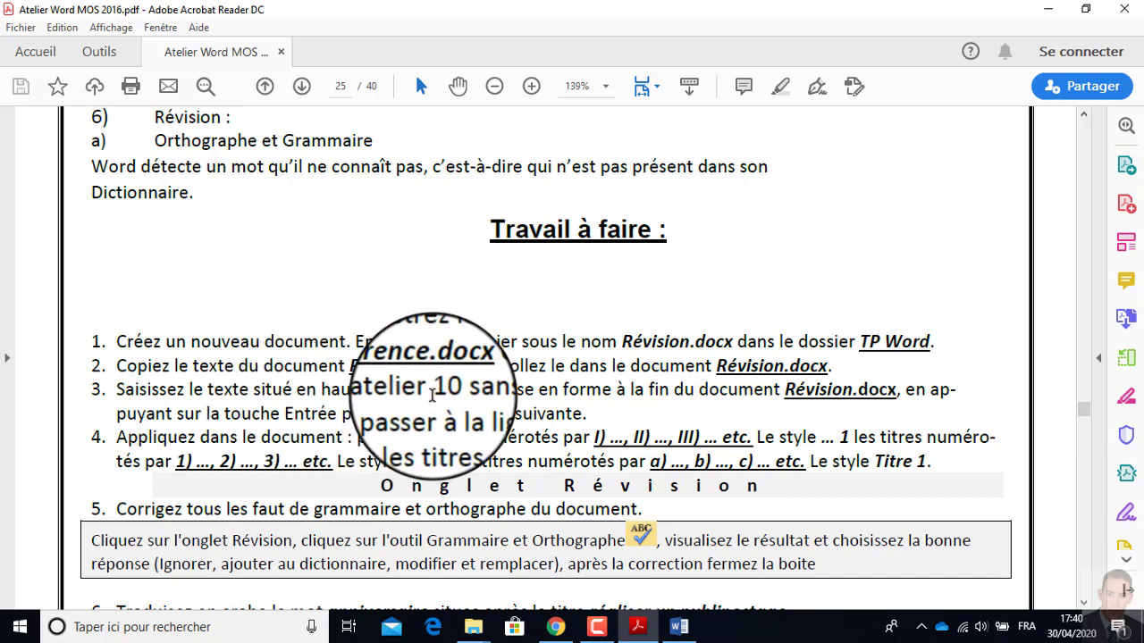
scroll(248, 221, "up", 3)
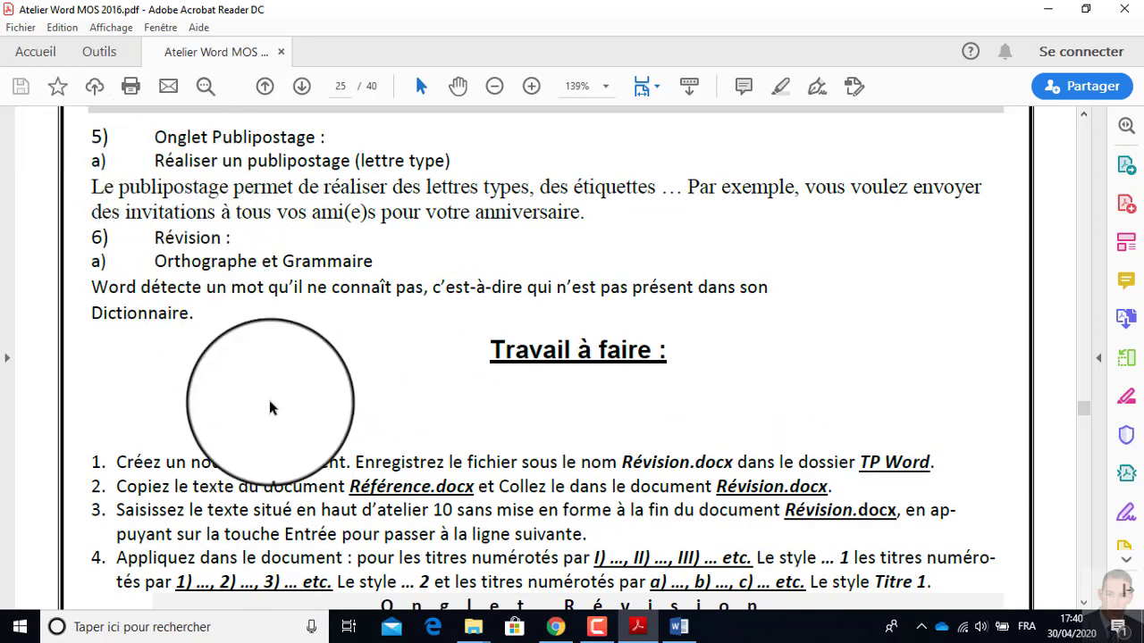
left_click(679, 626)
scroll(439, 276, "down", 4)
scroll(294, 301, "up", 3)
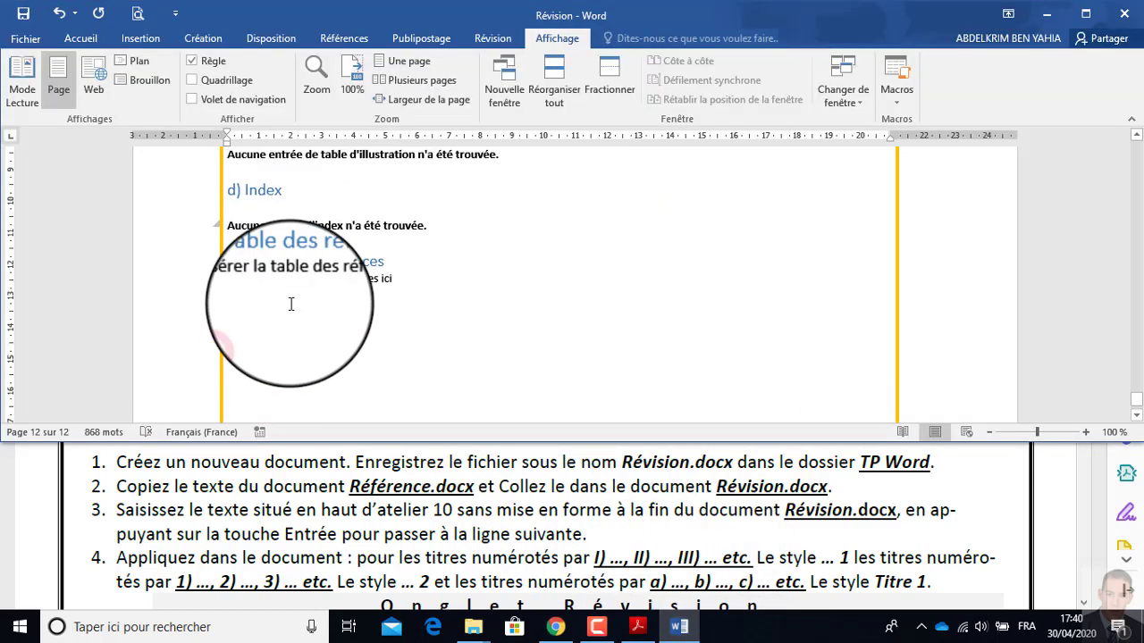
left_click(237, 336)
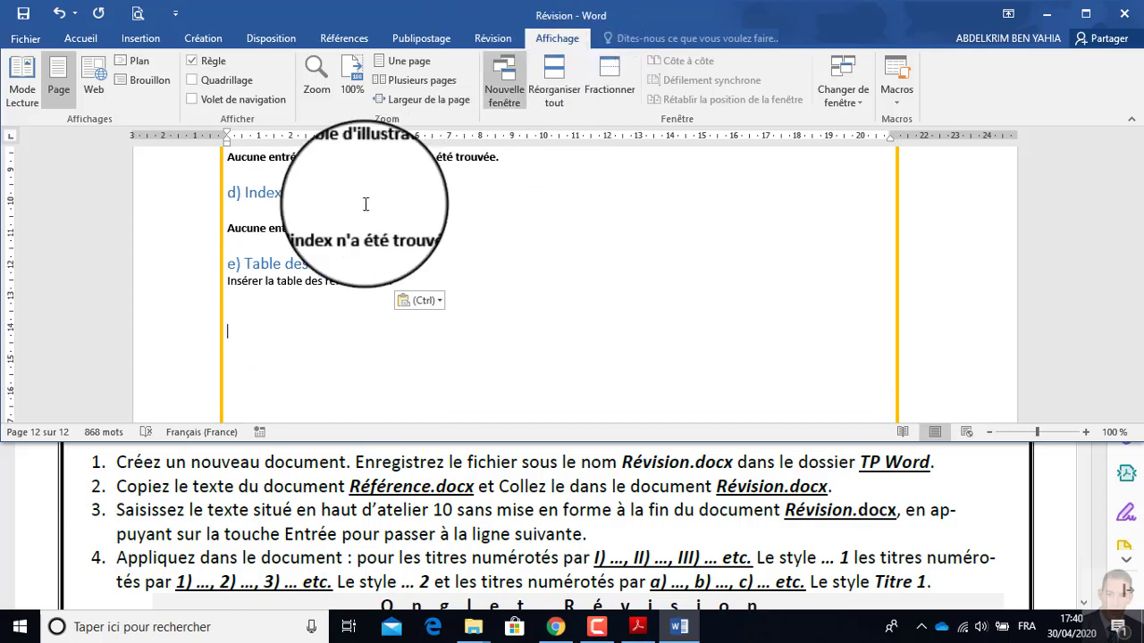
Add the Atelier 10 text, from "5) Onglet Publipostage :" to "Dictionnaire.", unformatted at the end of Révision and compare it with the workshop PDF.
left_click(398, 474)
scroll(224, 277, "up", 1)
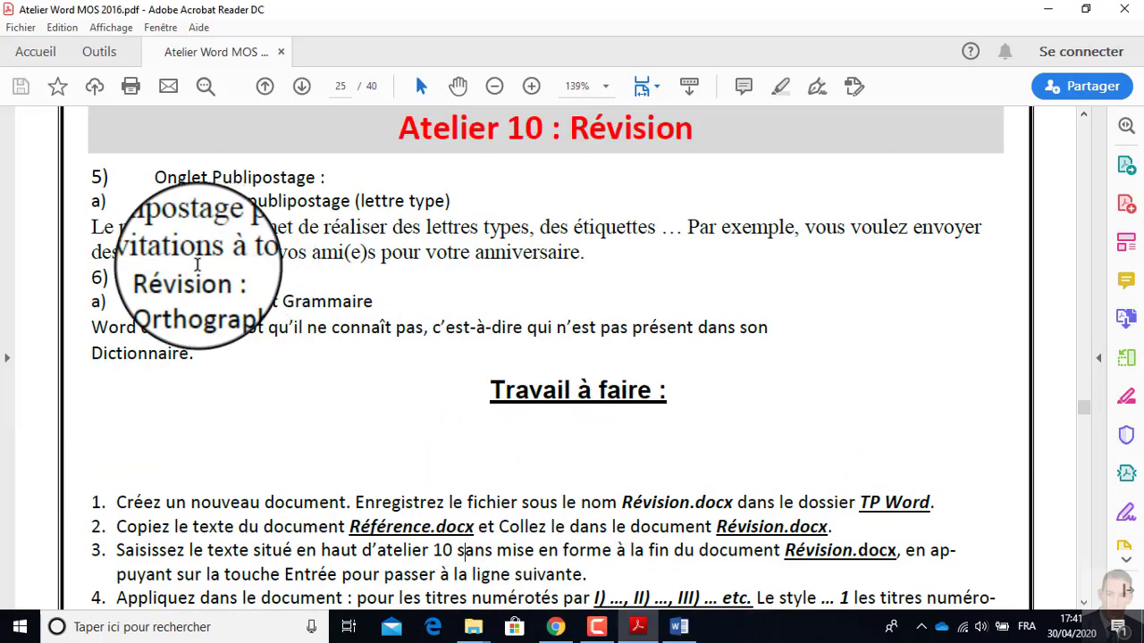
key("alt+Tab")
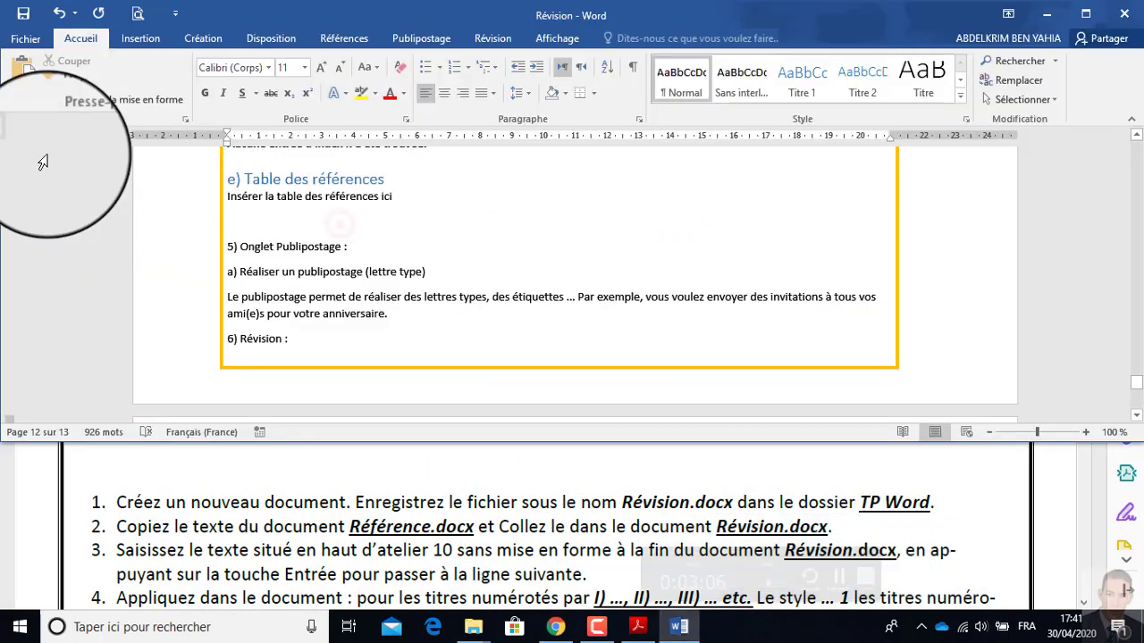
left_click(339, 224)
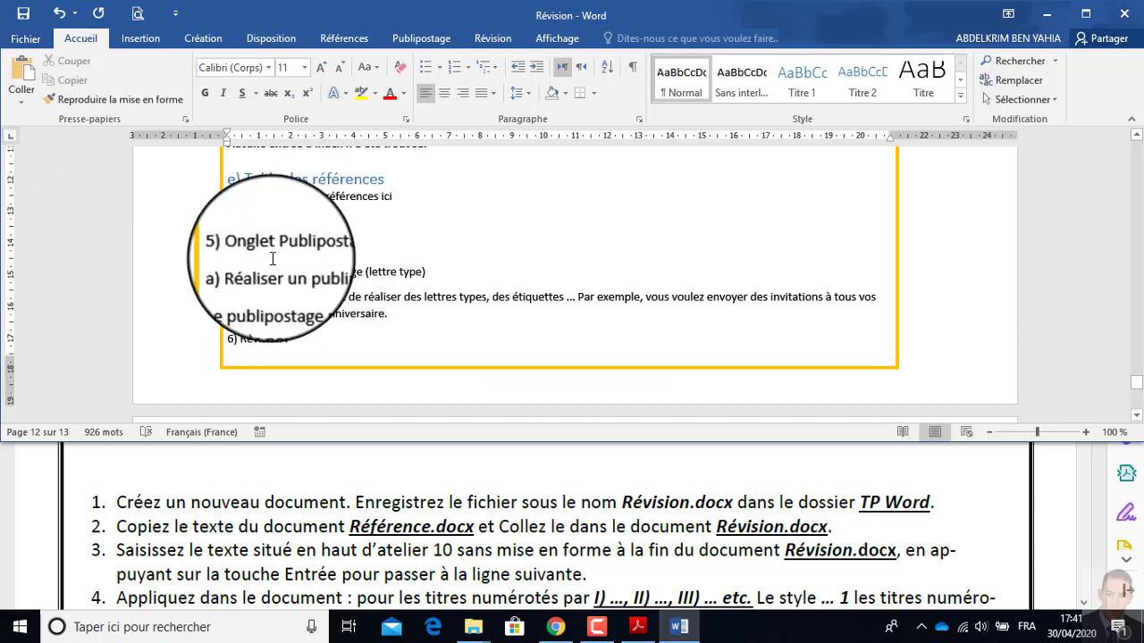
key("ctrl+v")
scroll(268, 348, "down", 2)
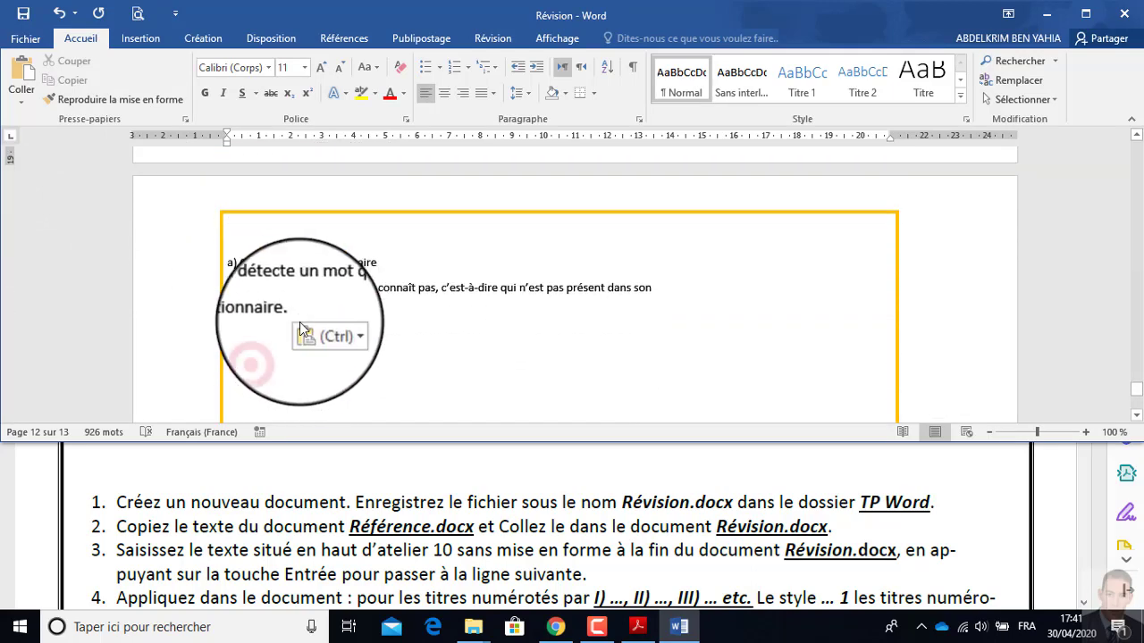
left_click(228, 496)
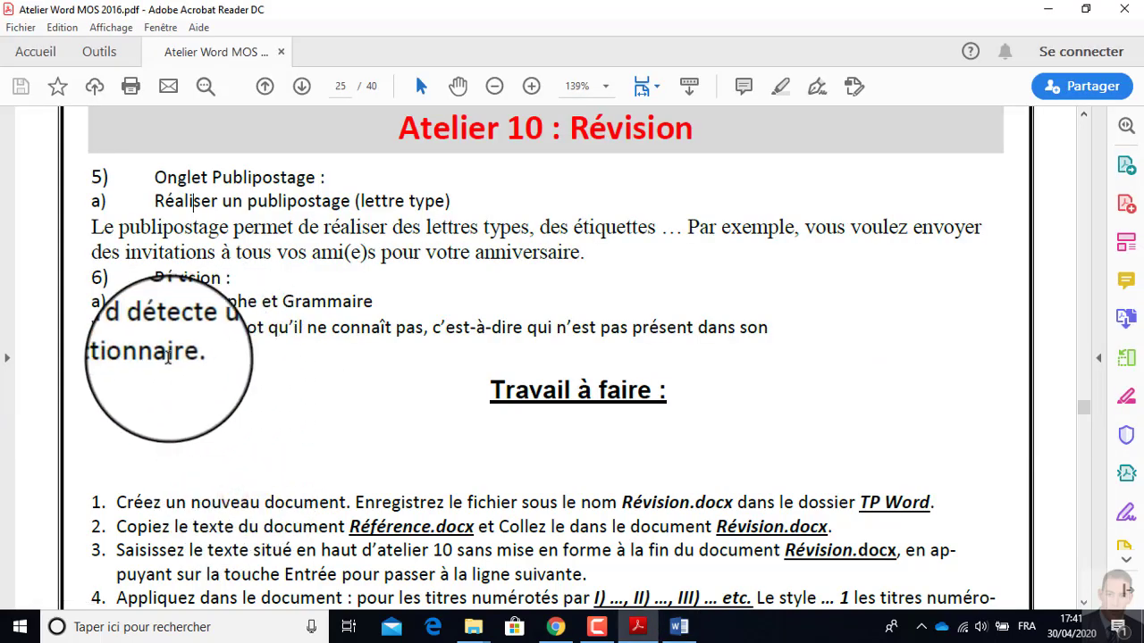
left_click(293, 525)
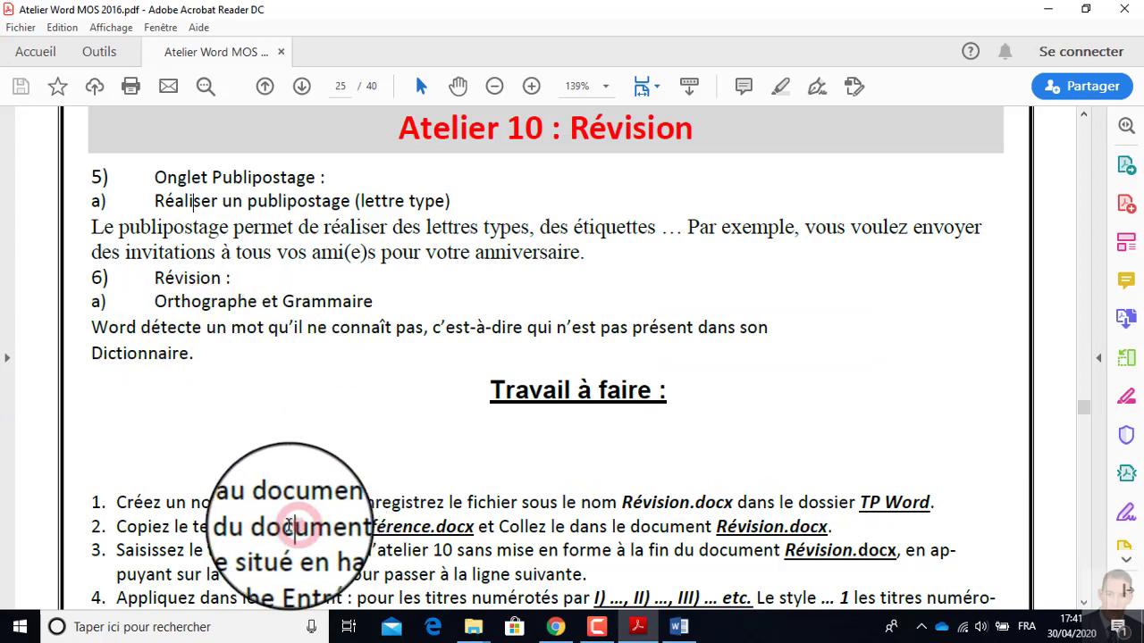
Consult instruction 4 of the workshop PDF and apply the MOS2 style to the heading "5) Onglet Publipostage :" in Révision.
scroll(161, 572, "down", 2)
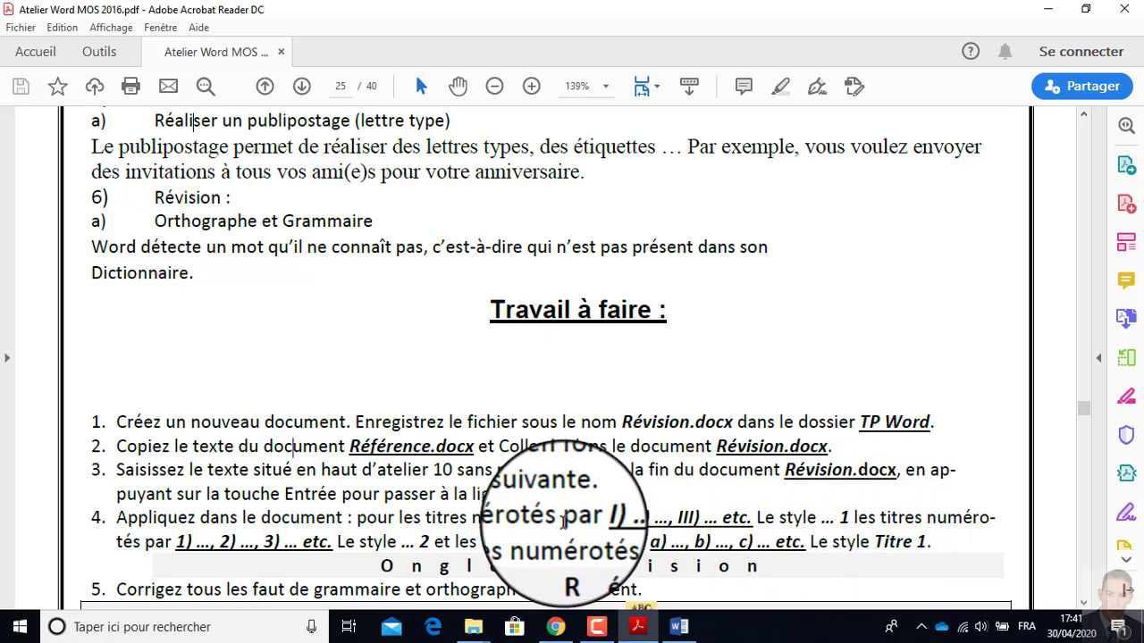
left_click_drag(596, 517, 676, 518)
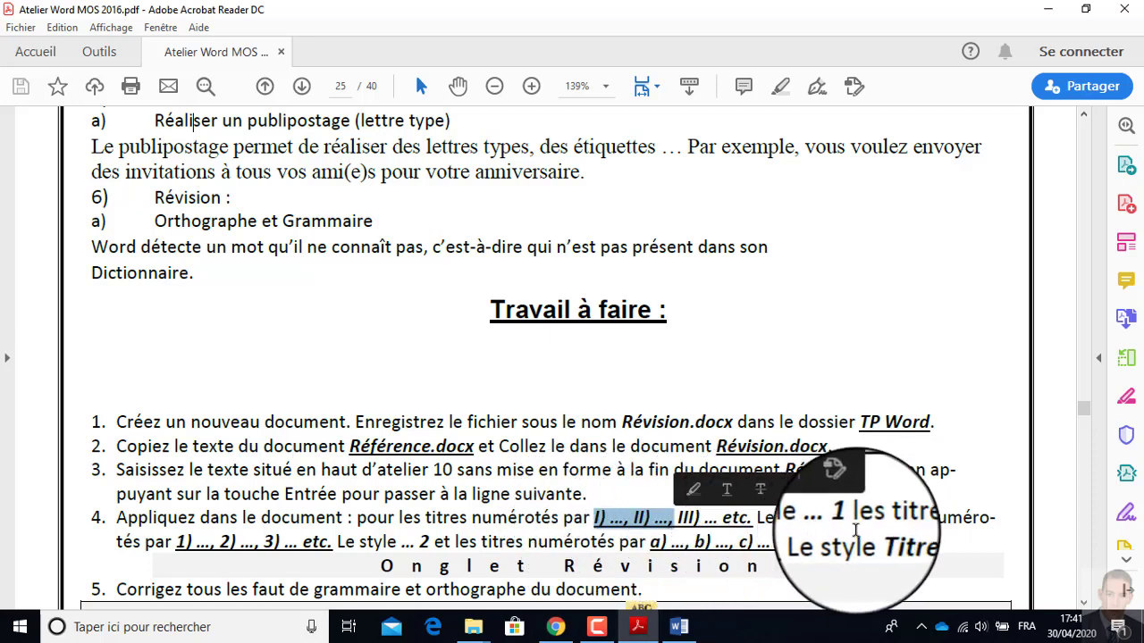
left_click_drag(178, 542, 313, 545)
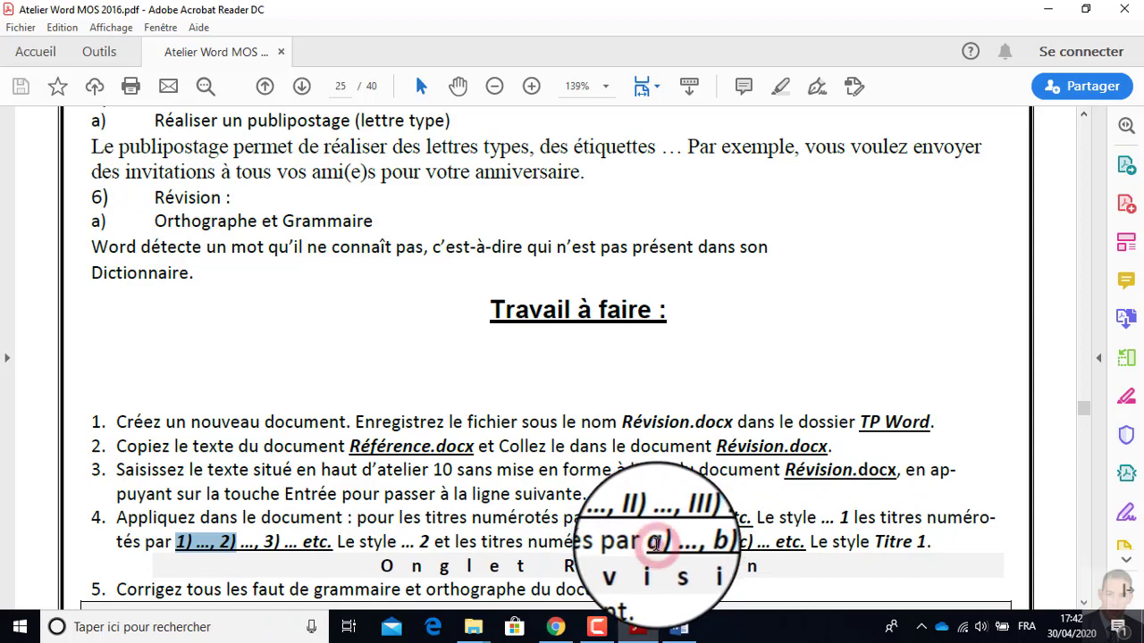
left_click(679, 627)
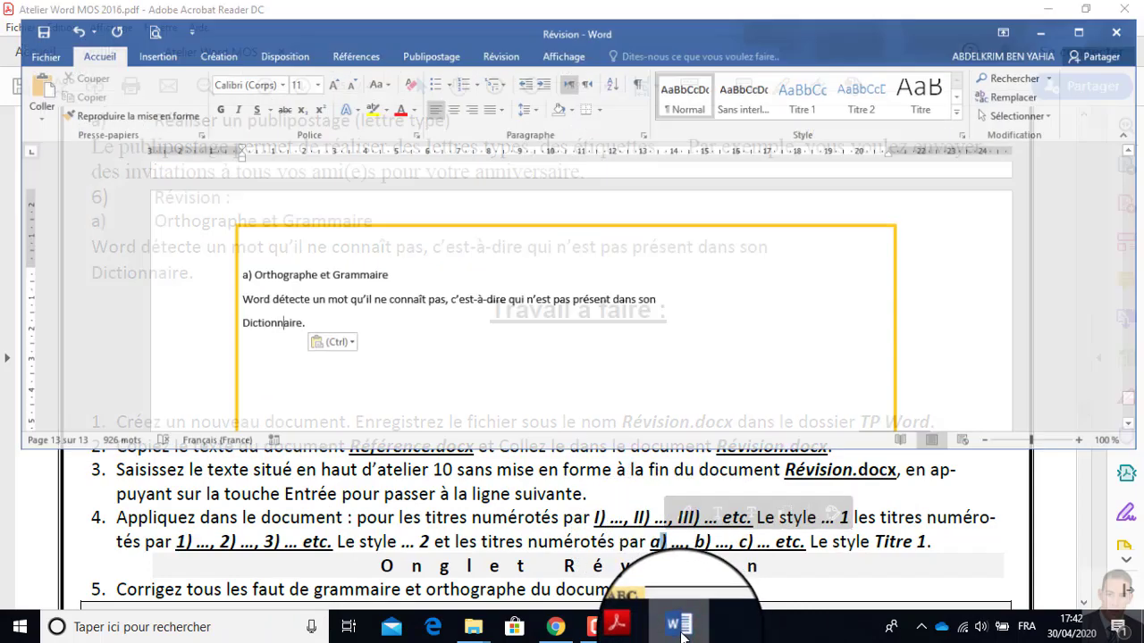
scroll(416, 335, "up", 10)
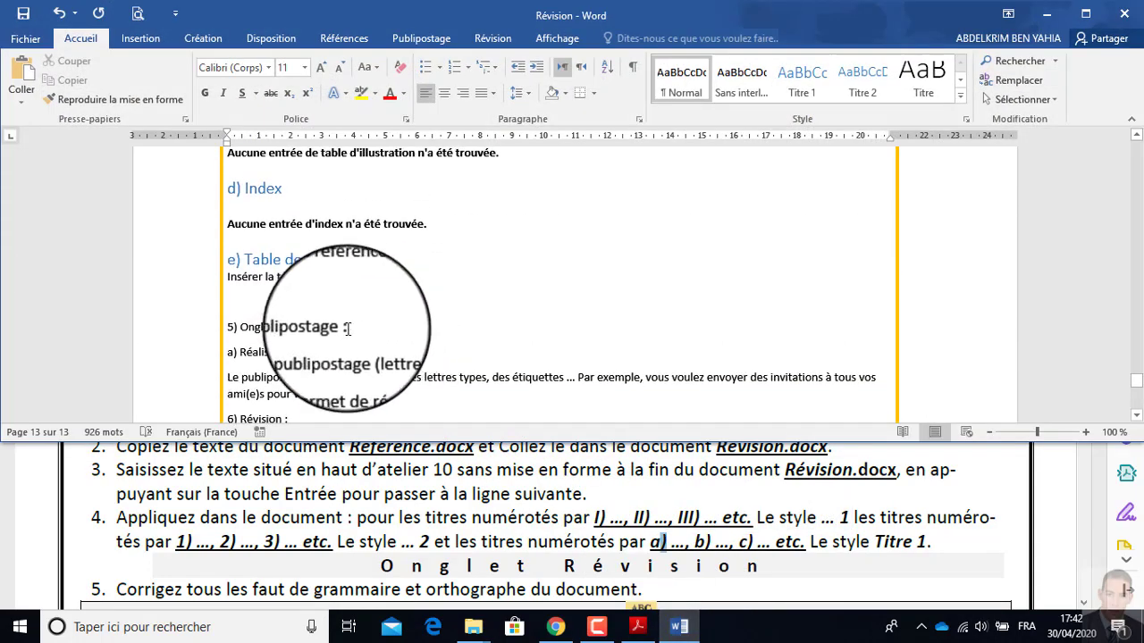
double_click(259, 327)
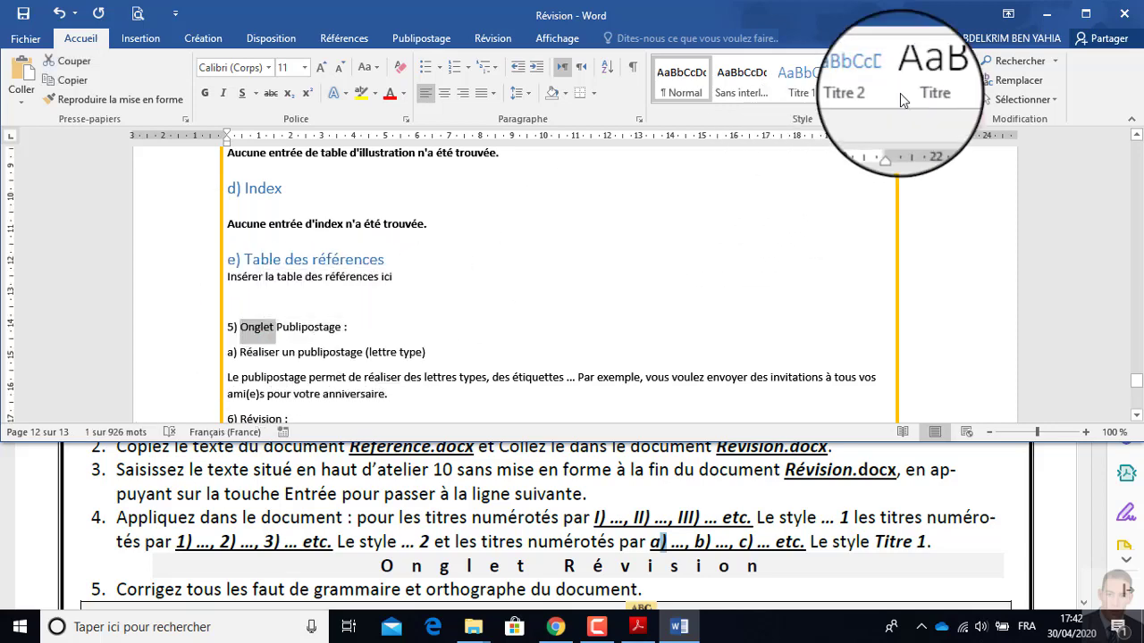
left_click(965, 120)
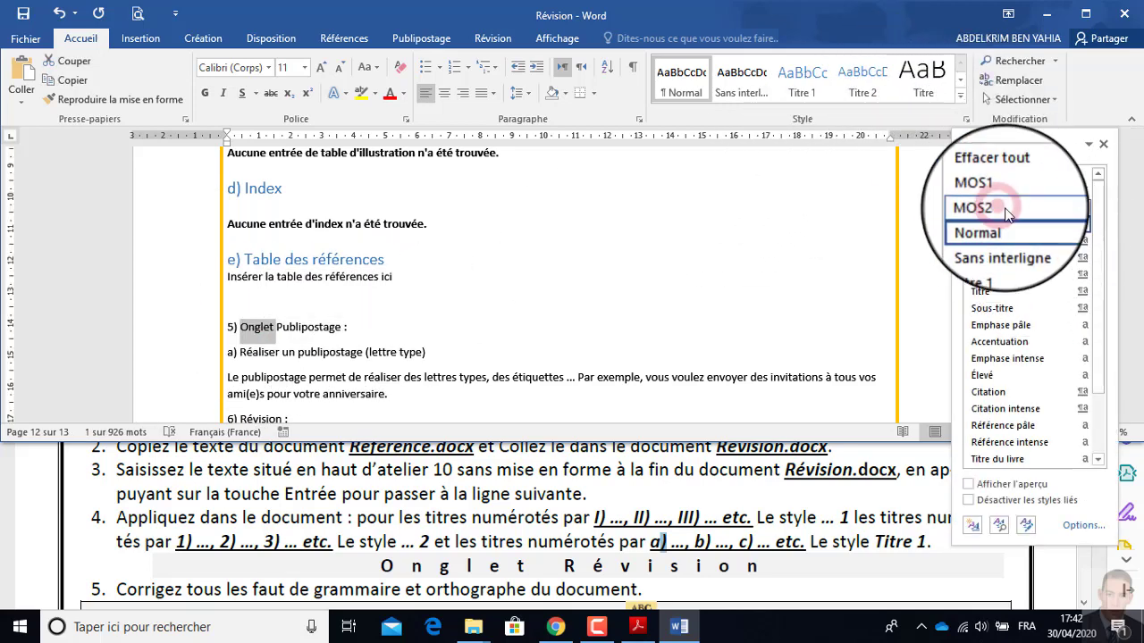
left_click(1001, 207)
Apply the Titre 1 style to the subheading "a) Réaliser un publipostage (lettre type)".
scroll(392, 323, "down", 2)
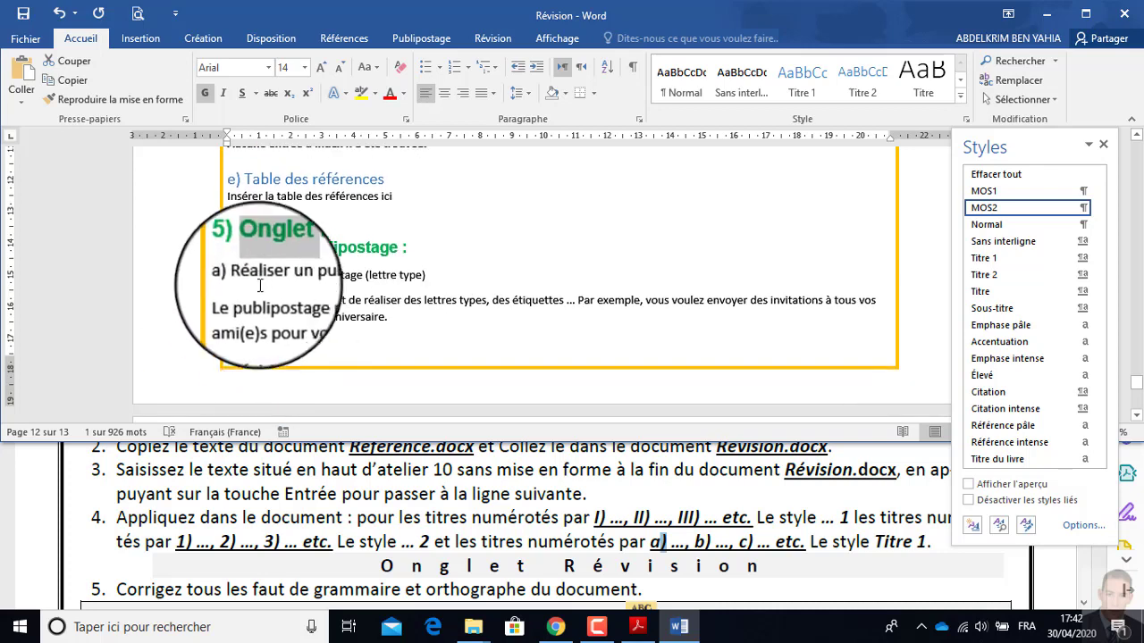
left_click_drag(229, 275, 423, 274)
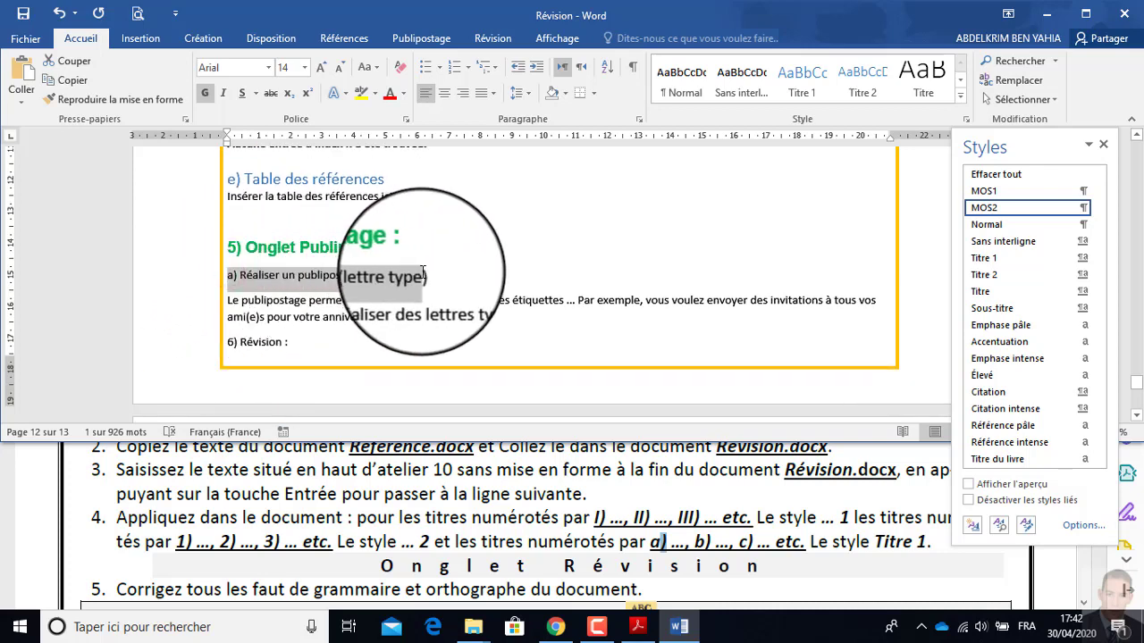
left_click(985, 258)
Apply the MOS2 style to the heading "6) Révision :".
scroll(378, 294, "down", 5)
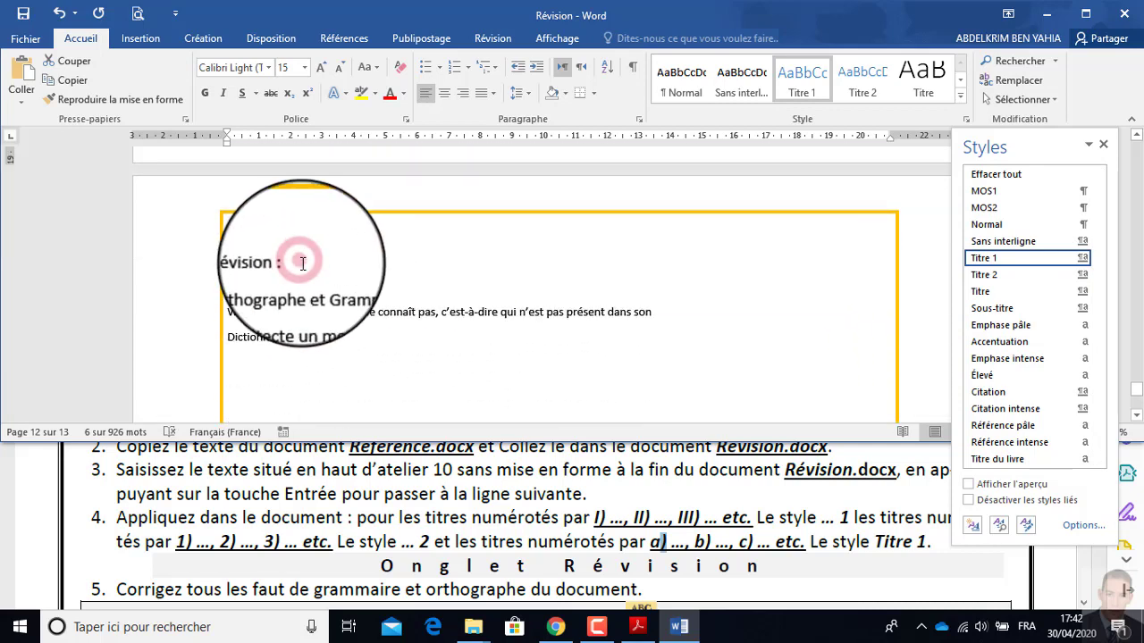
left_click_drag(229, 262, 321, 263)
left_click(984, 208)
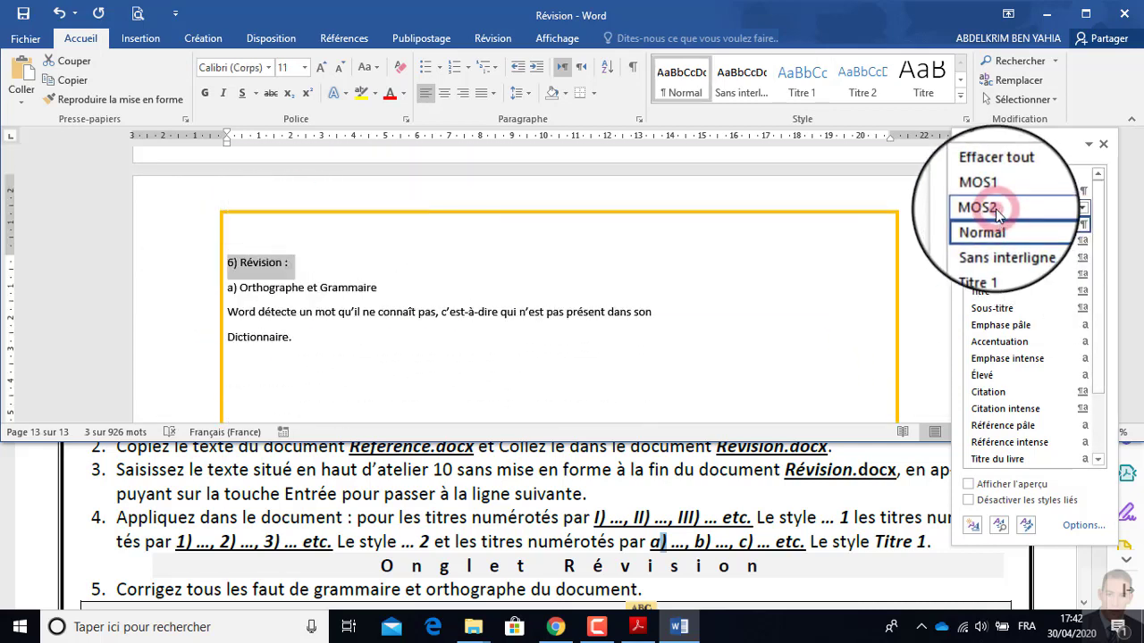
Apply the Titre 1 style to "a) Orthographe et Grammaire" and review the newly styled headings.
left_click(384, 291)
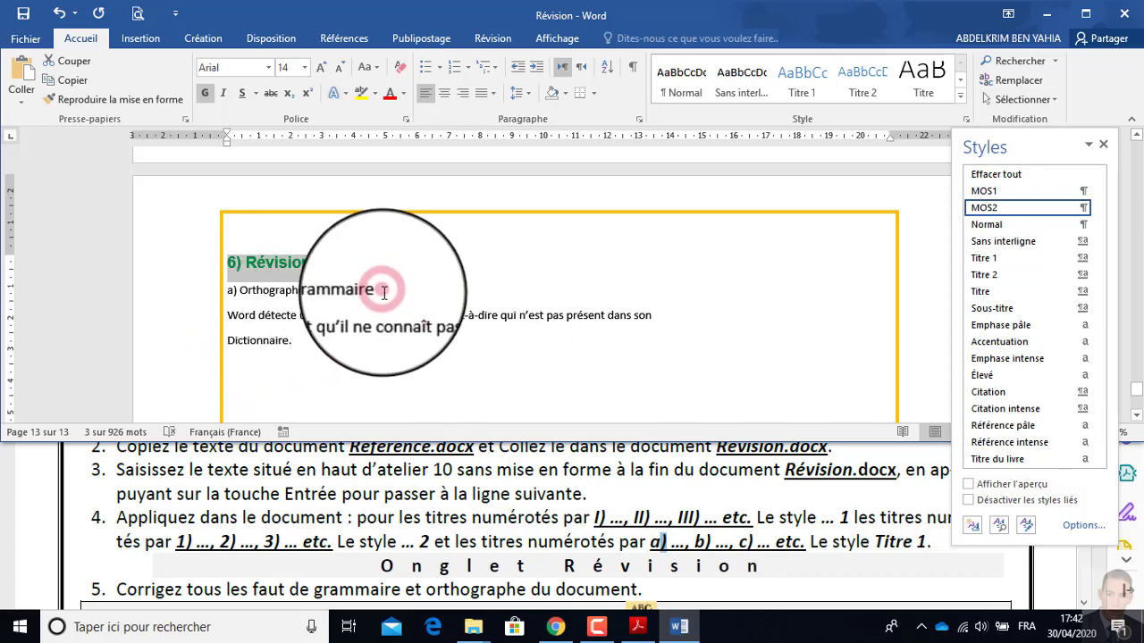
left_click_drag(308, 290, 227, 286)
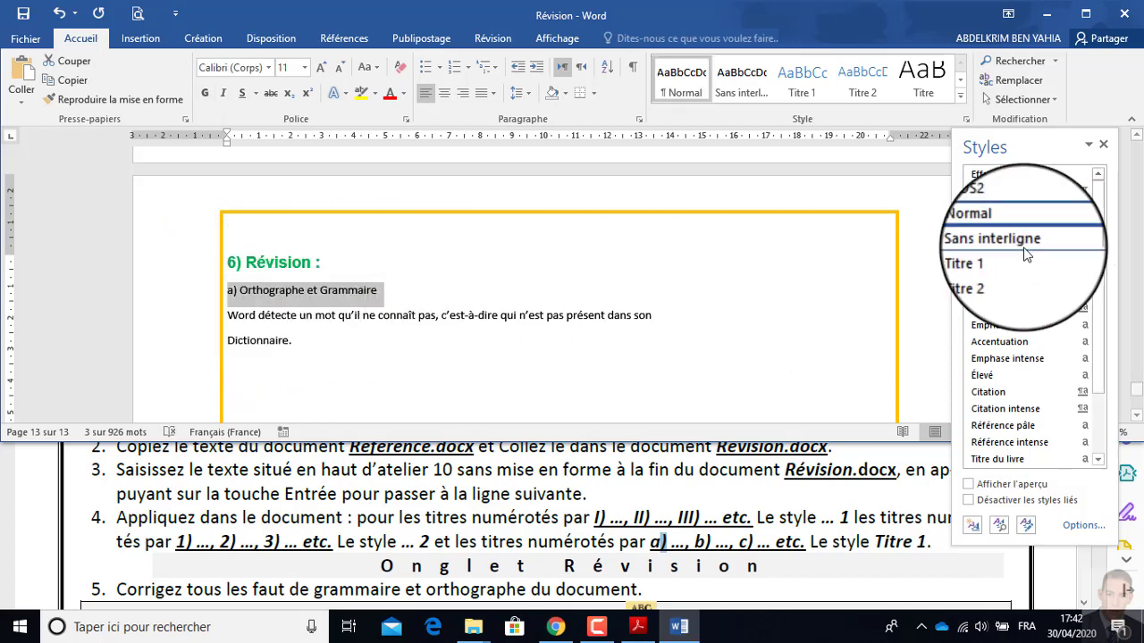
left_click(994, 260)
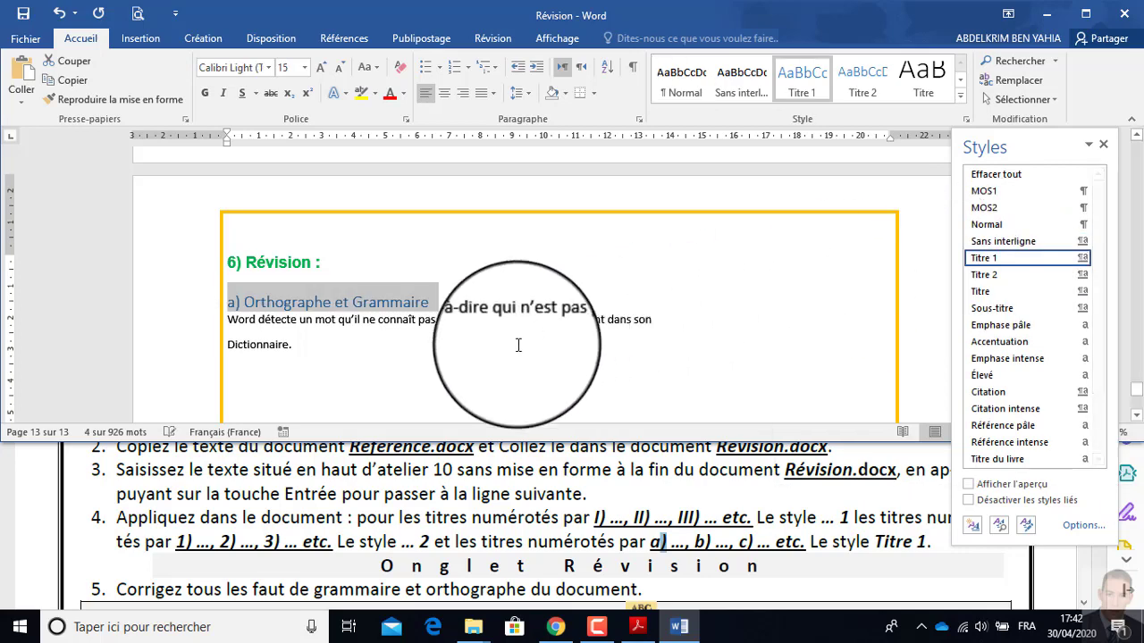
scroll(349, 365, "up", 3)
scroll(357, 295, "up", 2)
scroll(358, 291, "down", 3)
scroll(357, 288, "up", 3)
scroll(357, 290, "down", 5)
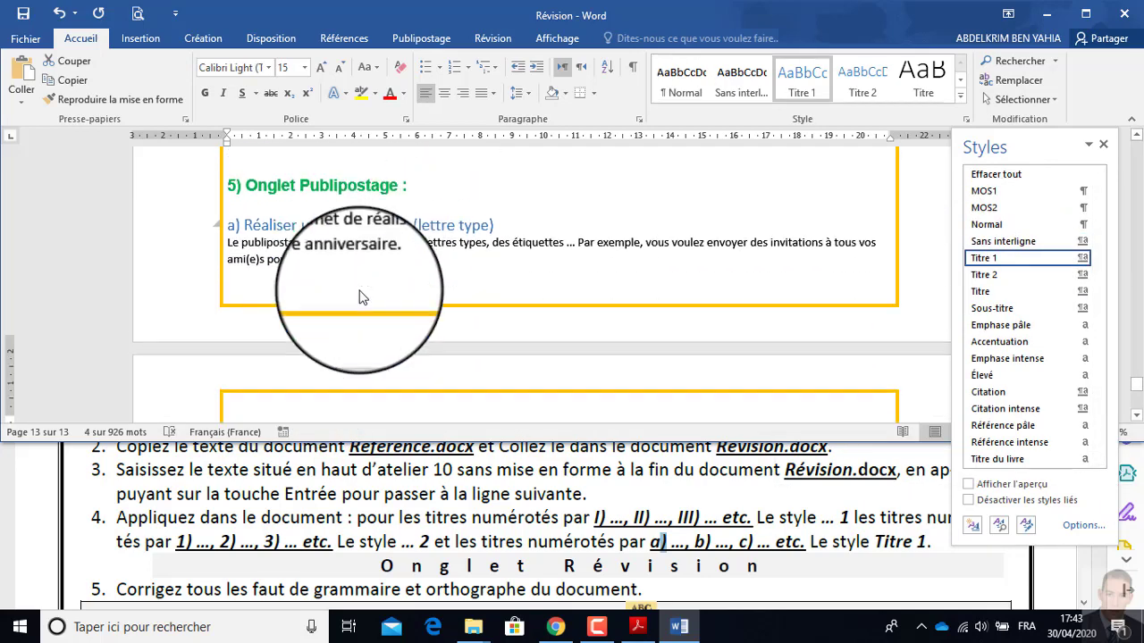
Shrink the workshop PDF window so Révision and the PDF are both visible, and place the insertion point after "Dictionnaire.".
left_click(485, 483)
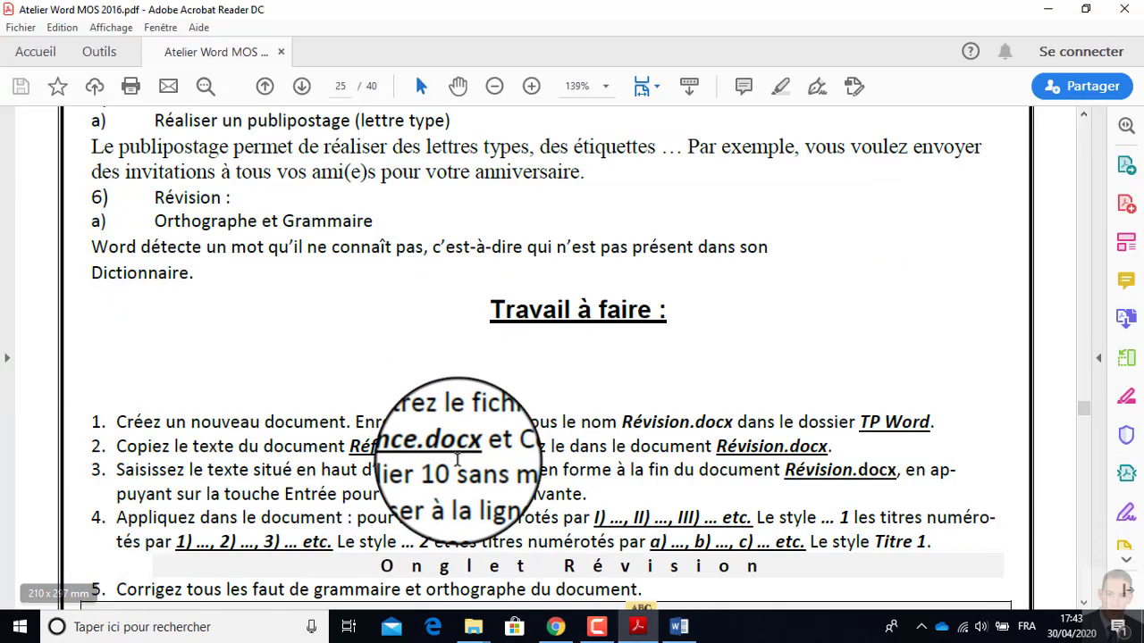
double_click(659, 11)
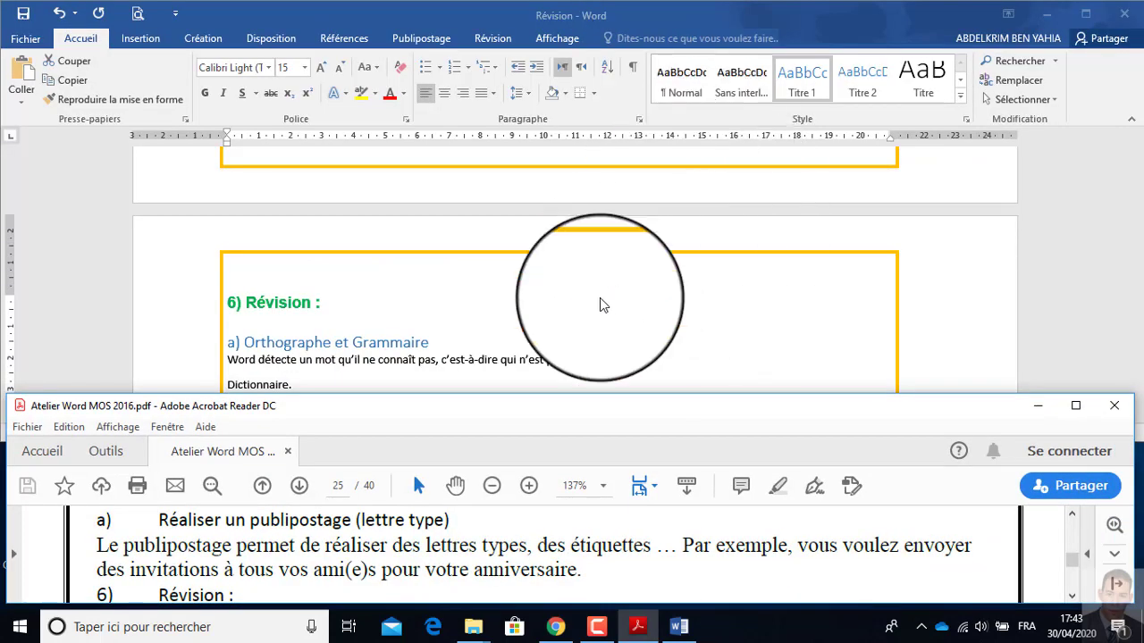
left_click(748, 312)
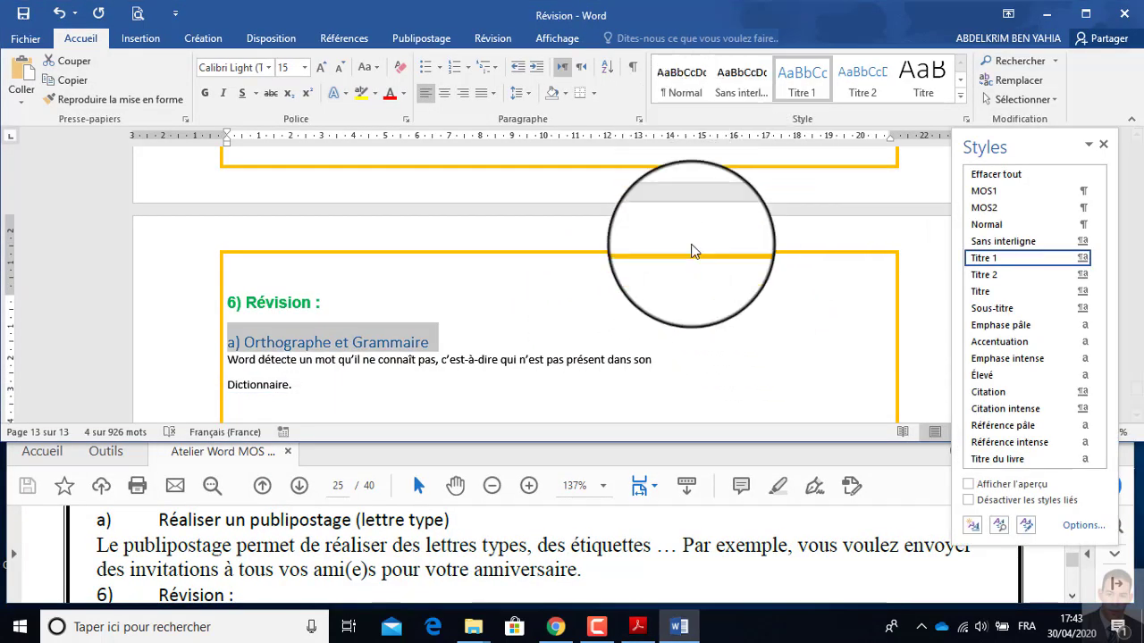
left_click(395, 521)
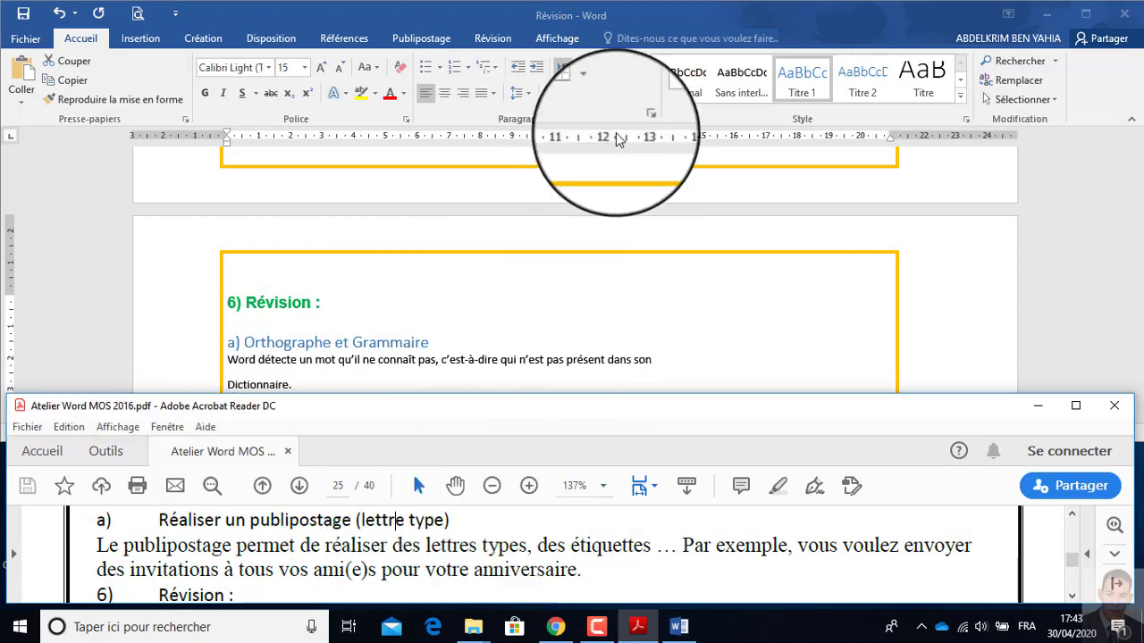
left_click(542, 22)
left_click(505, 380)
scroll(485, 339, "down", 3)
Find and read instruction 5 about correcting grammar and spelling in the workshop PDF.
left_click(435, 579)
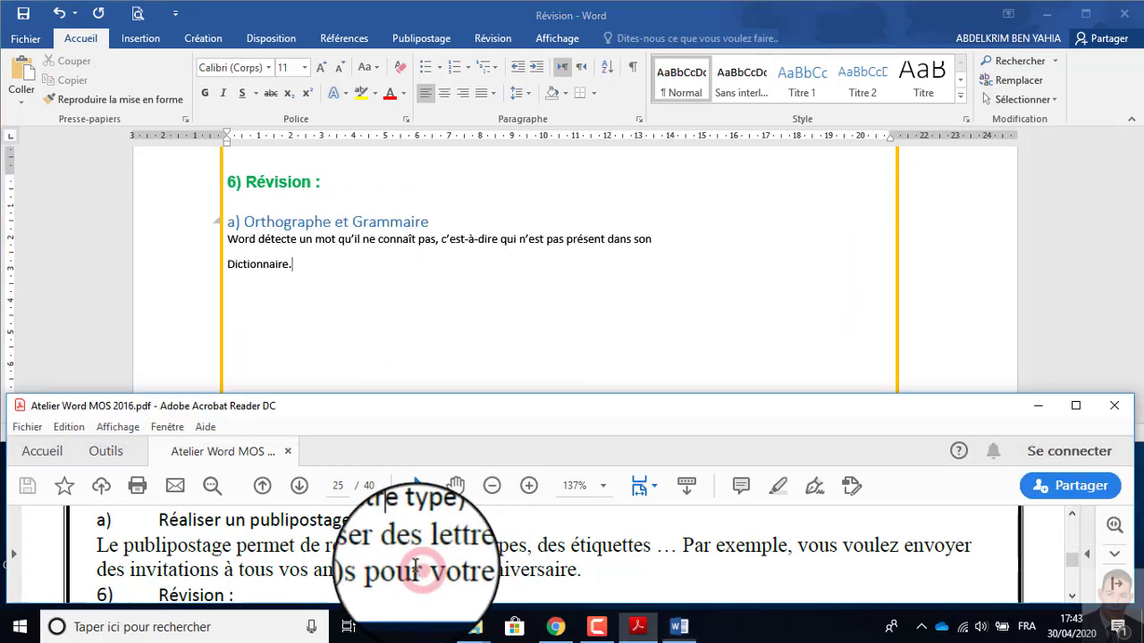
scroll(388, 548, "down", 5)
scroll(387, 549, "down", 5)
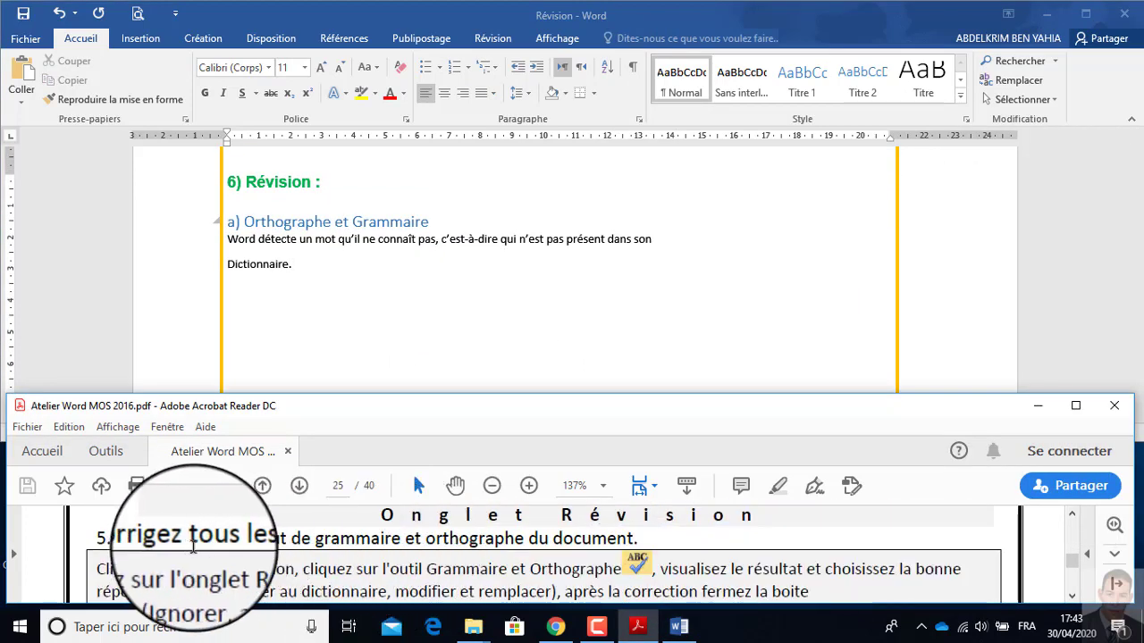
scroll(420, 556, "up", 1)
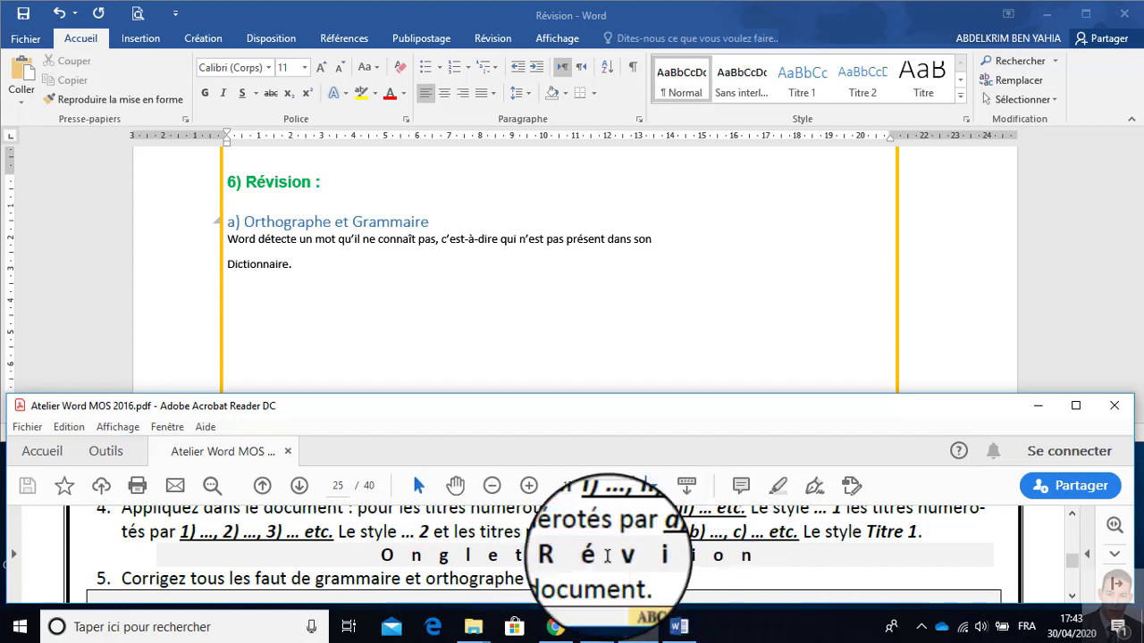
left_click(182, 569)
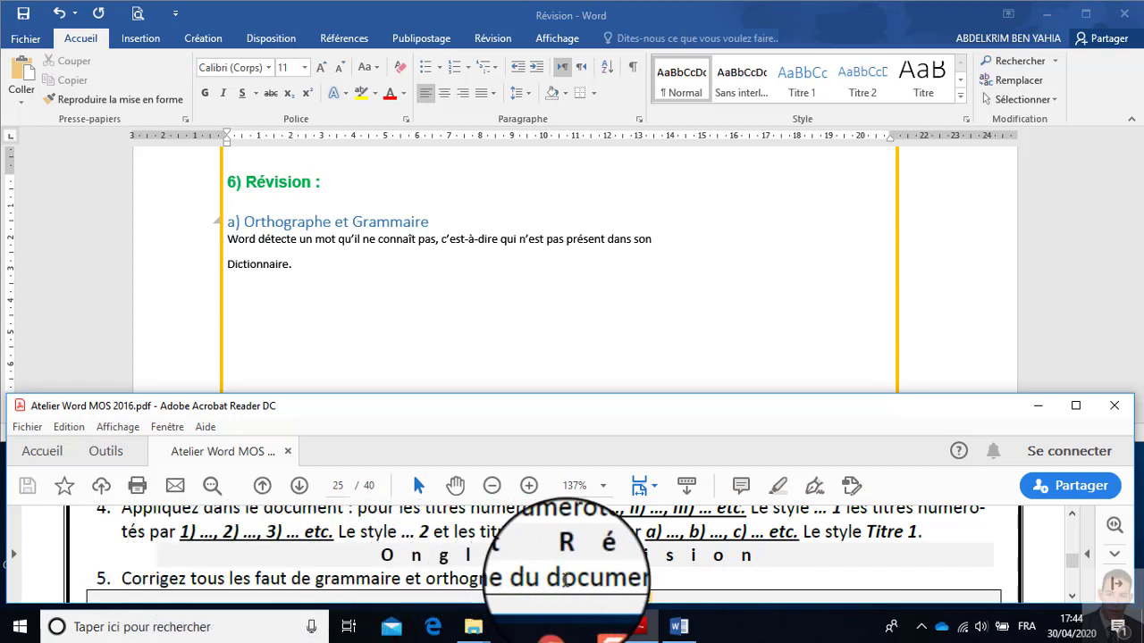
Start the Grammaire et orthographe check on the Révision document and close the Styles pane.
left_click(687, 636)
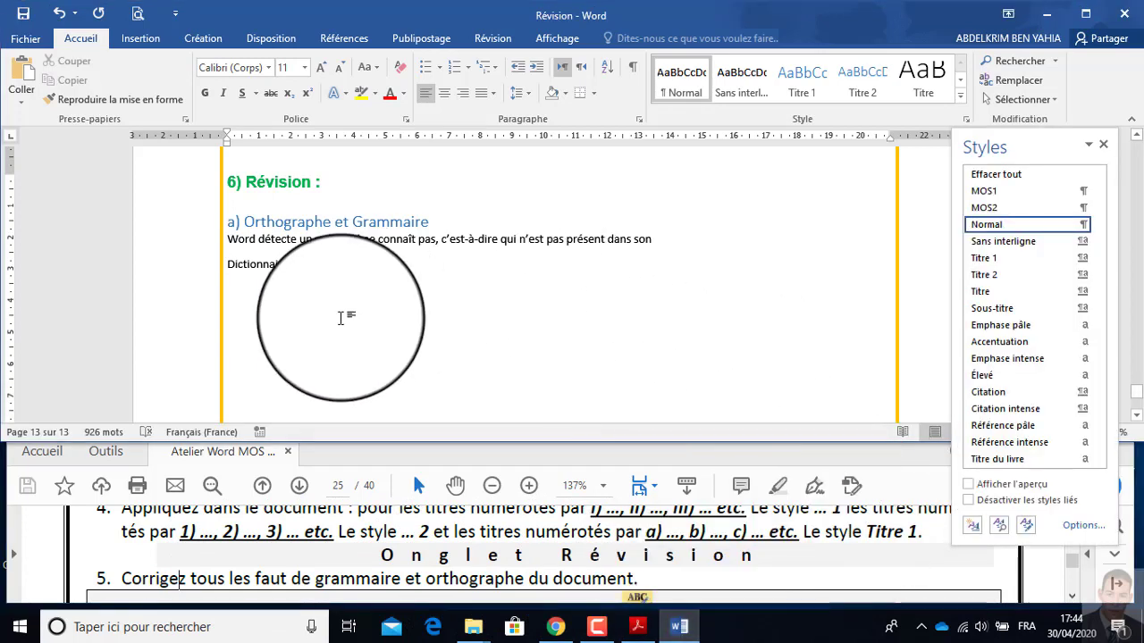
left_click(488, 45)
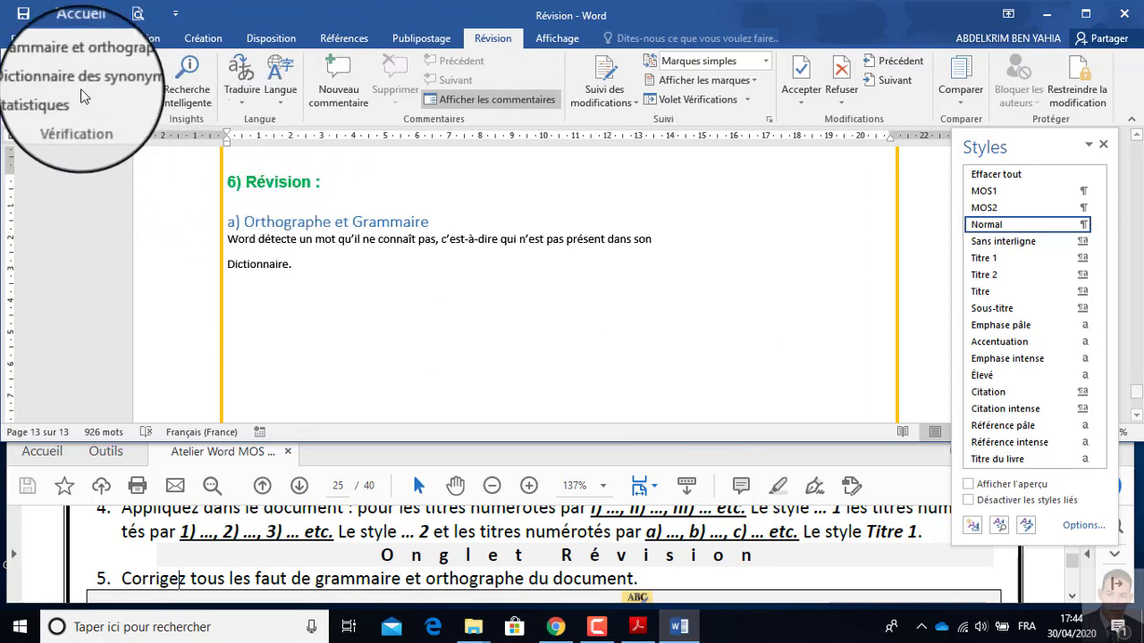
left_click(80, 62)
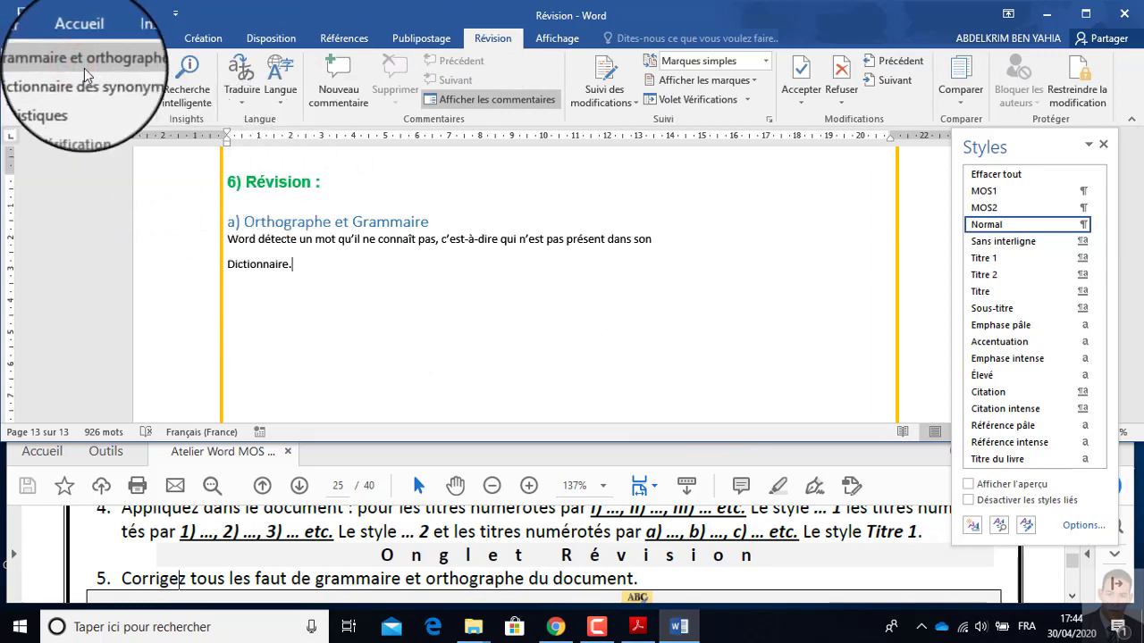
left_click(1121, 140)
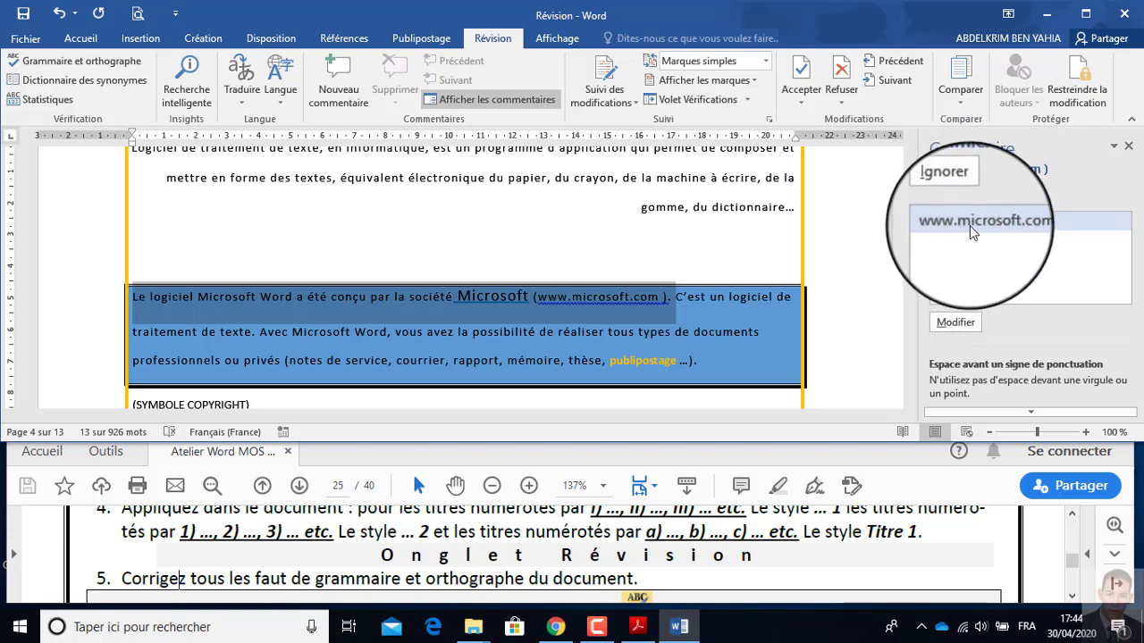
left_click(958, 323)
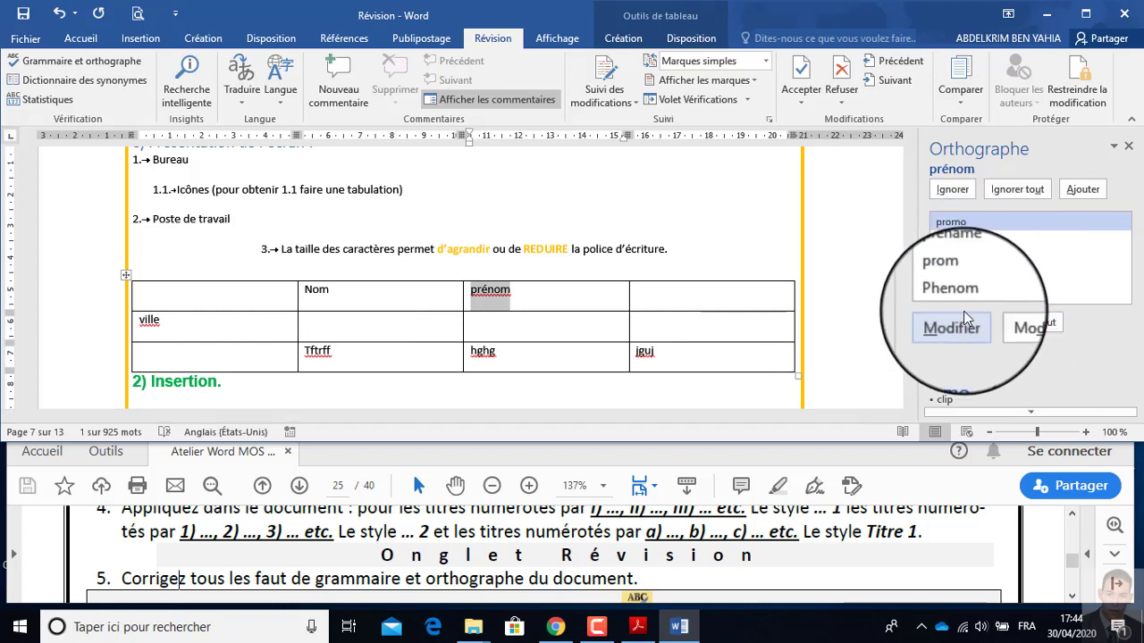
left_click(1023, 192)
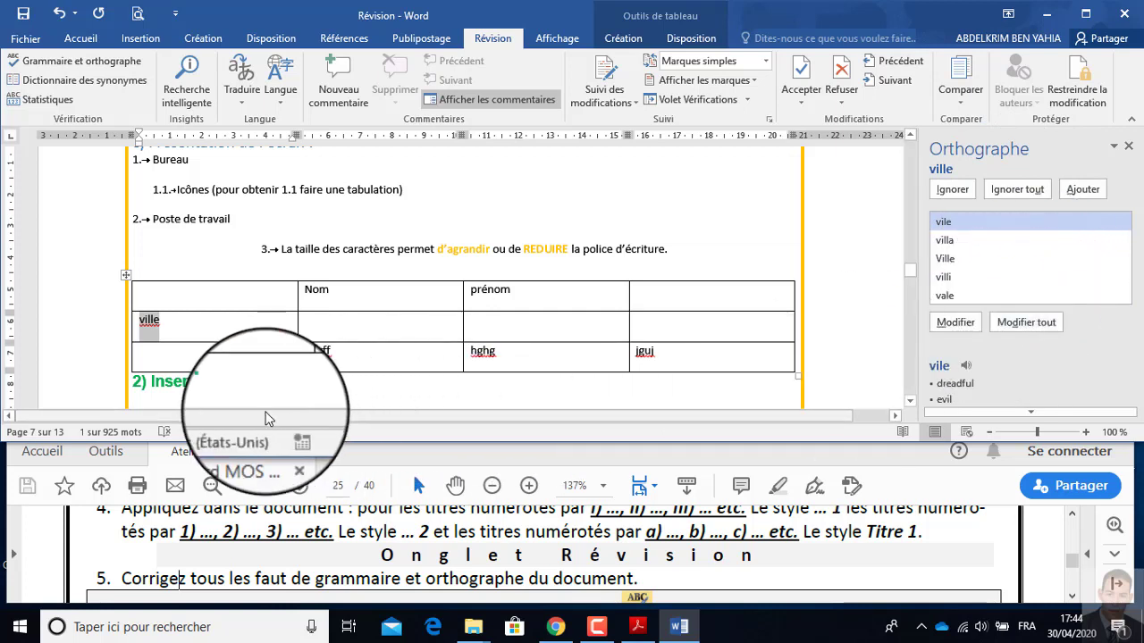
Set the proofing language of the entire document to Français (France).
left_click(460, 219)
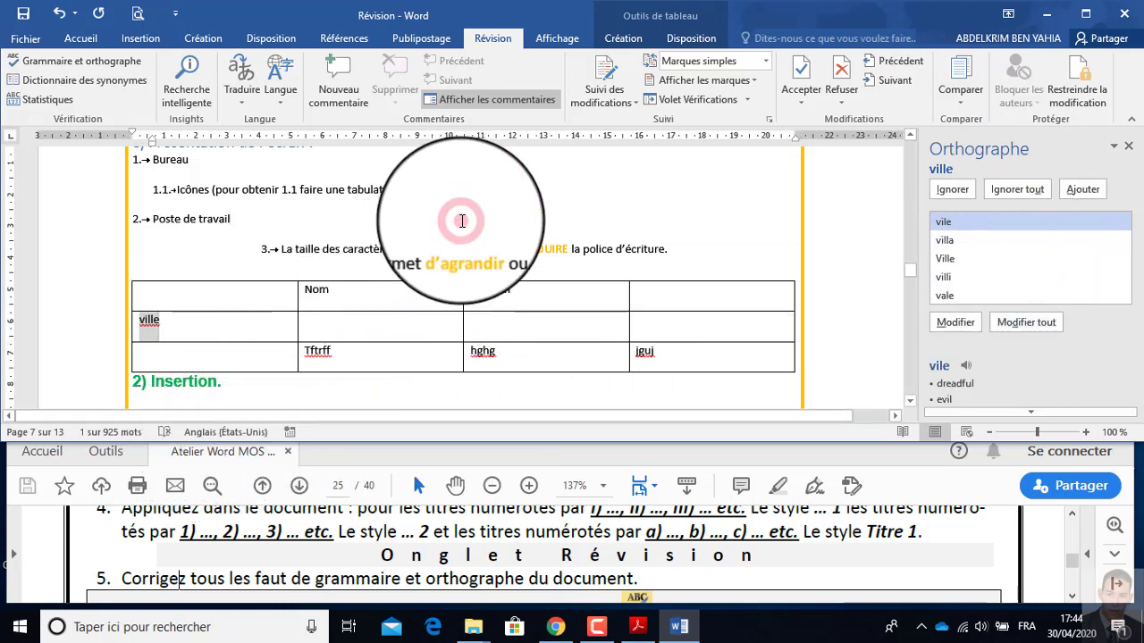
key("ctrl+a")
left_click(228, 434)
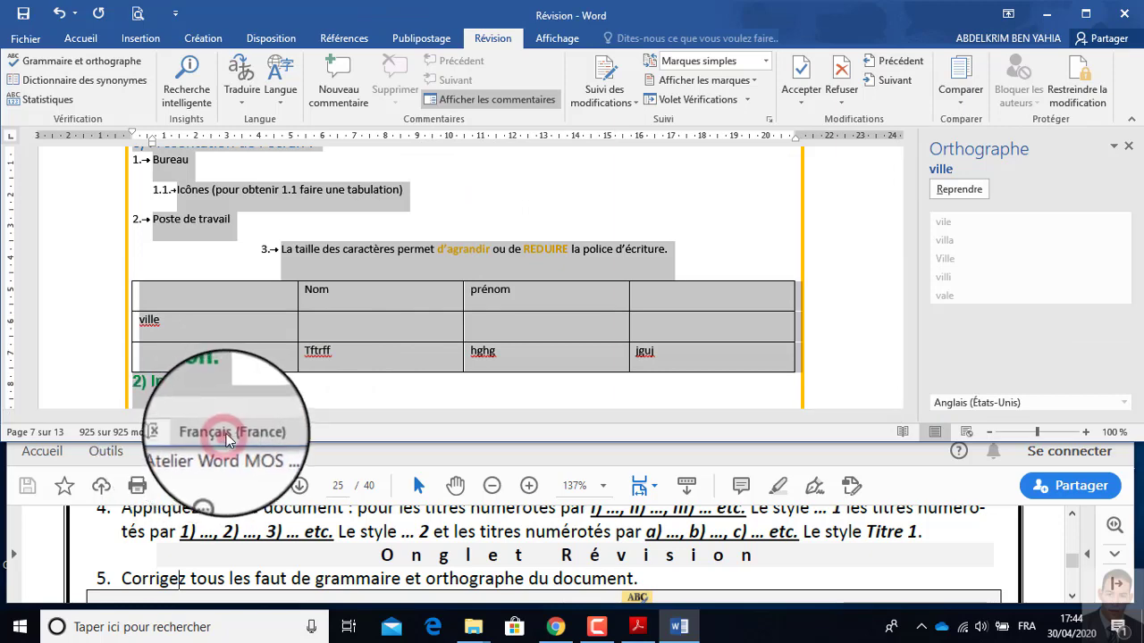
left_click(479, 159)
left_click(608, 323)
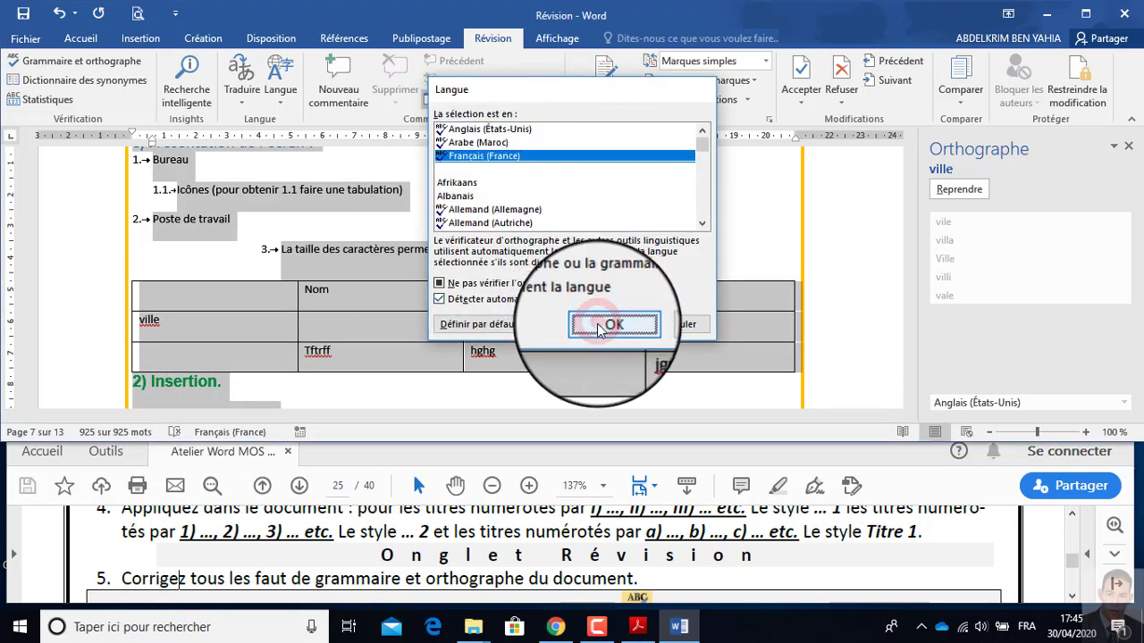
Restart the spelling and grammar check and ignore every occurrence of "Tftrff".
left_click(1128, 147)
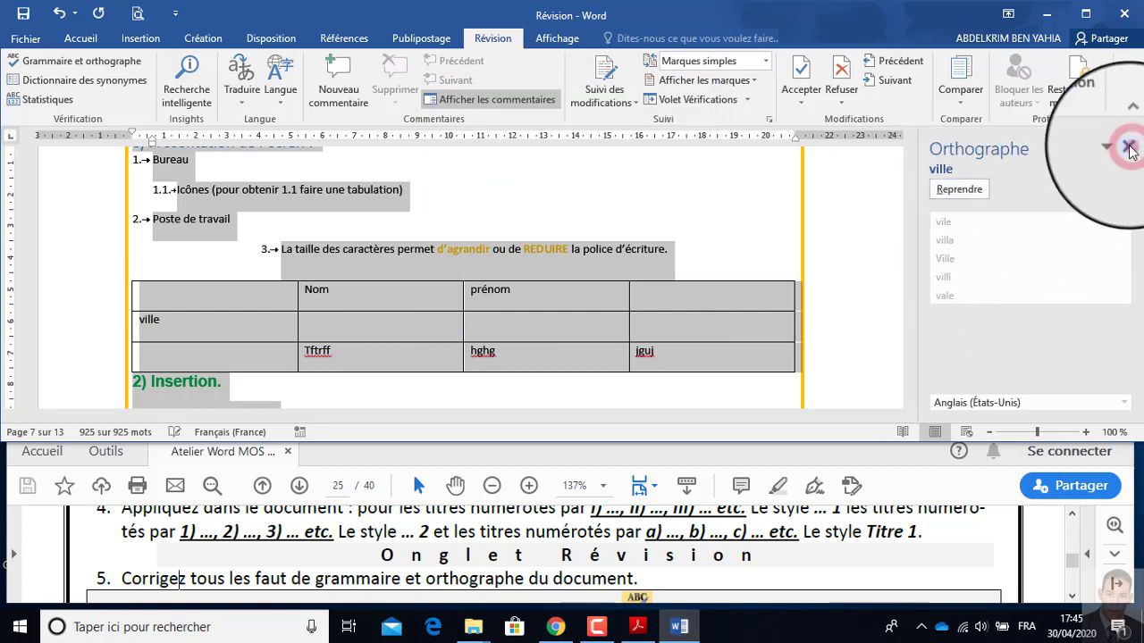
left_click(486, 39)
left_click(45, 64)
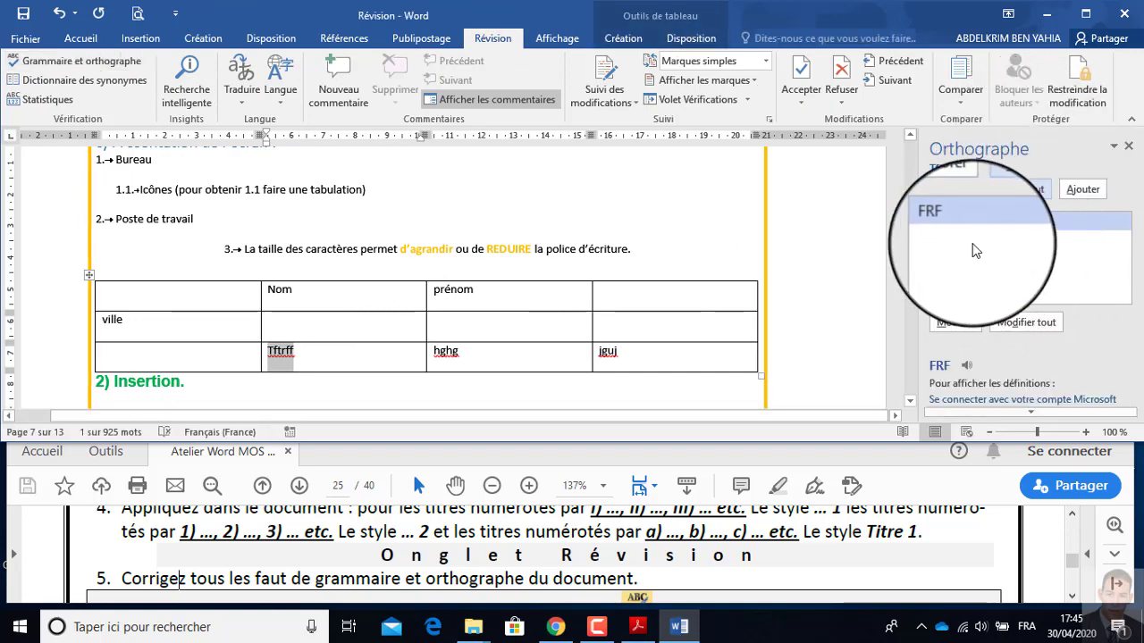
left_click(1008, 189)
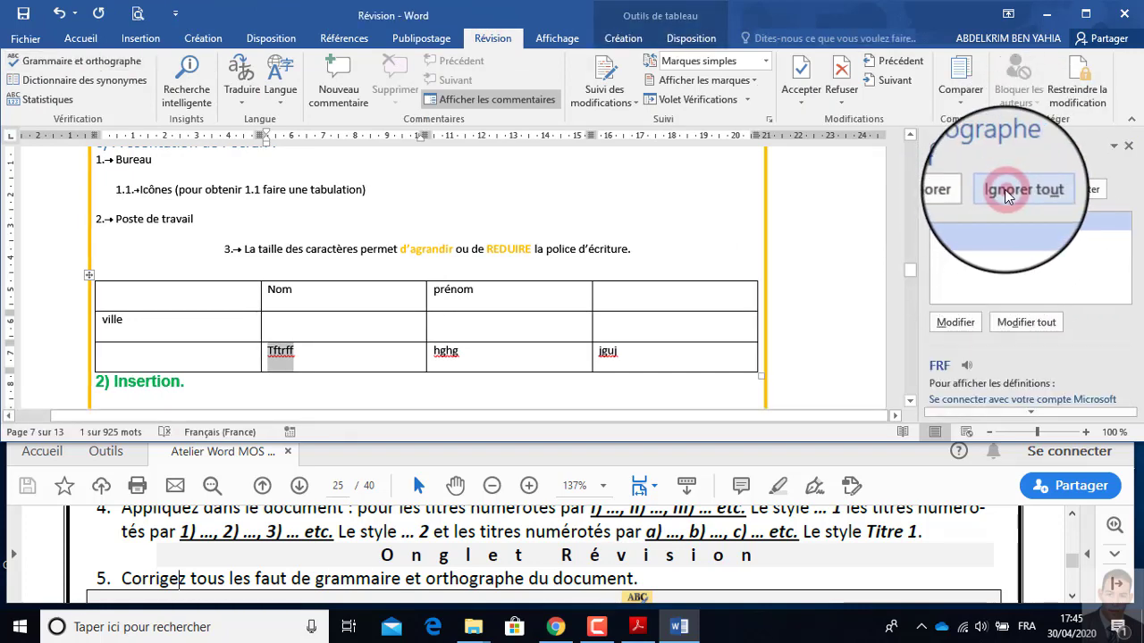
left_click(1006, 190)
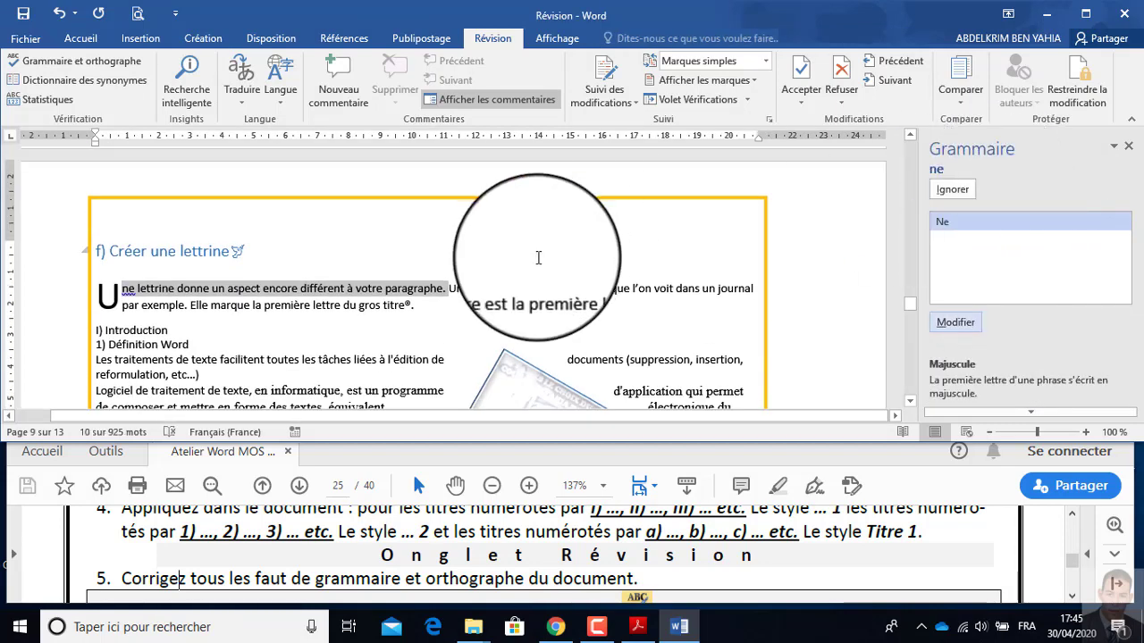
left_click(954, 324)
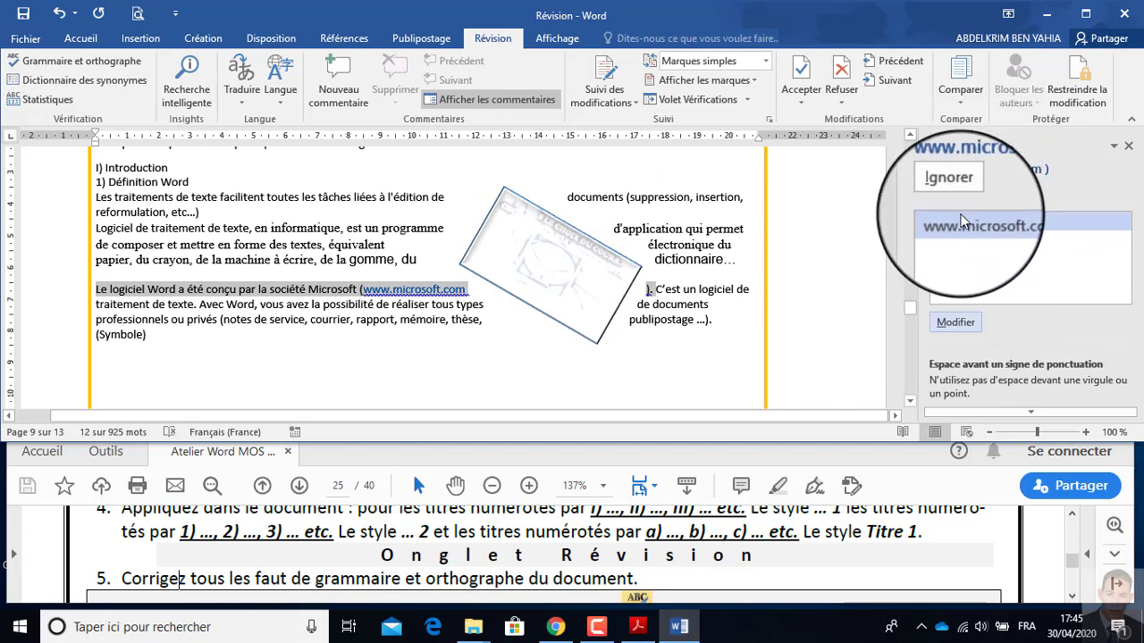
left_click(955, 322)
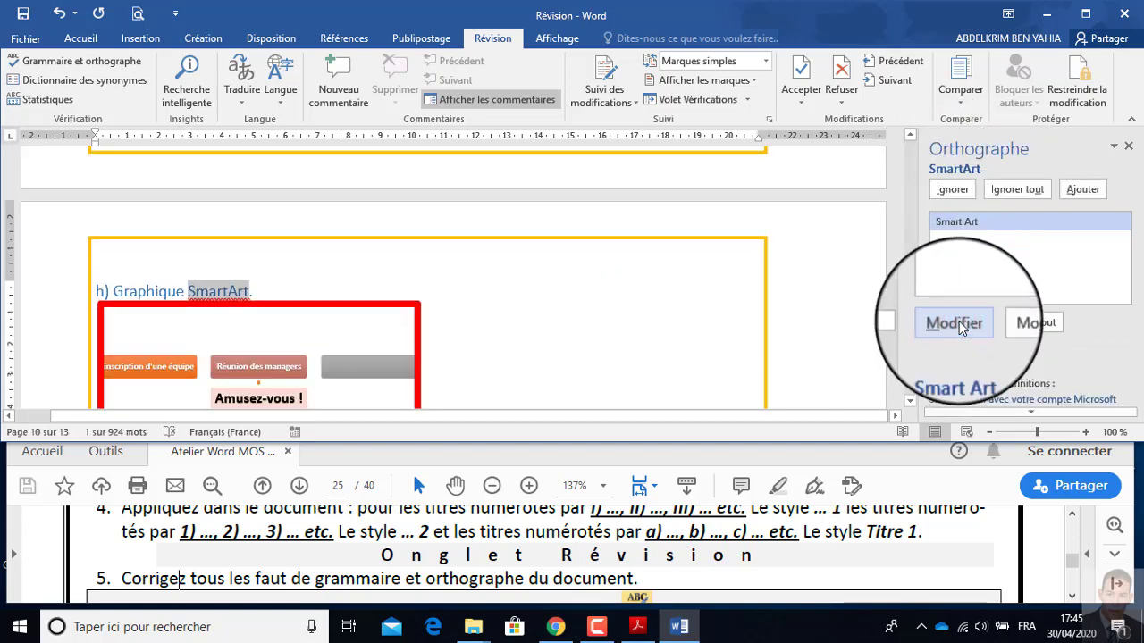
left_click(968, 327)
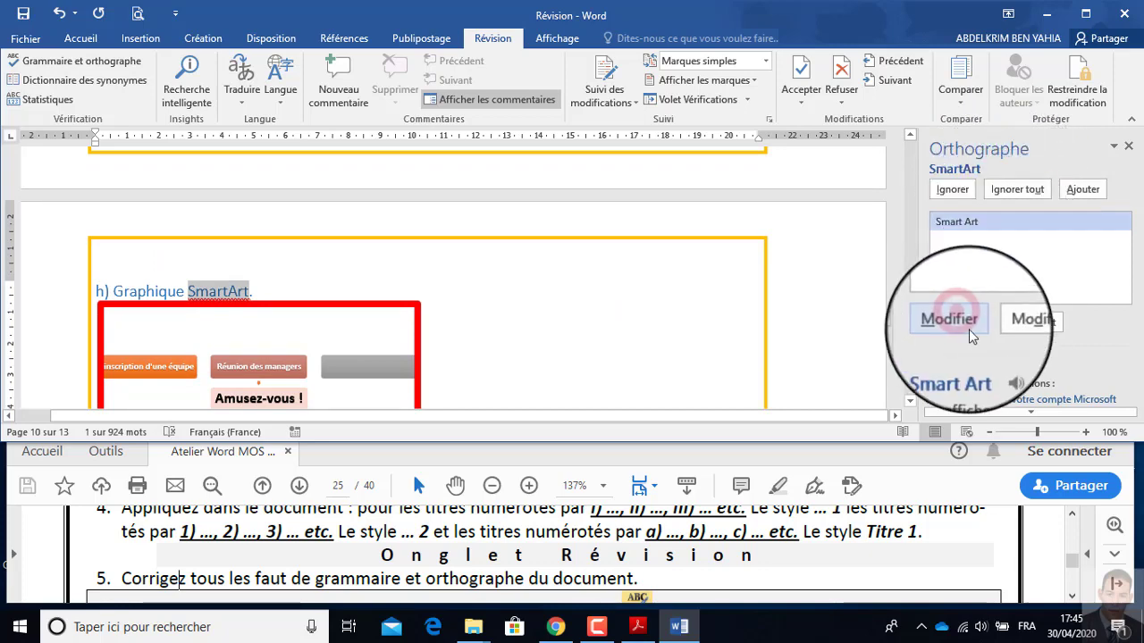
Ignore every occurrence of the remaining flagged words, including "Insérer" and "une" in the image title, and close the finished check.
left_click(1016, 191)
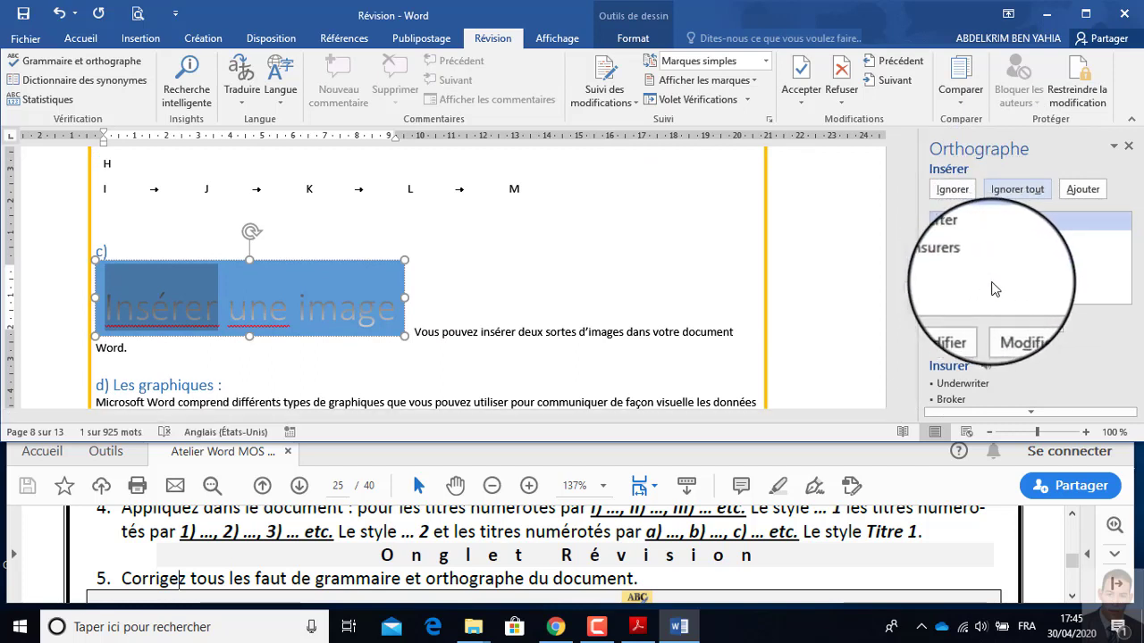
left_click(1017, 191)
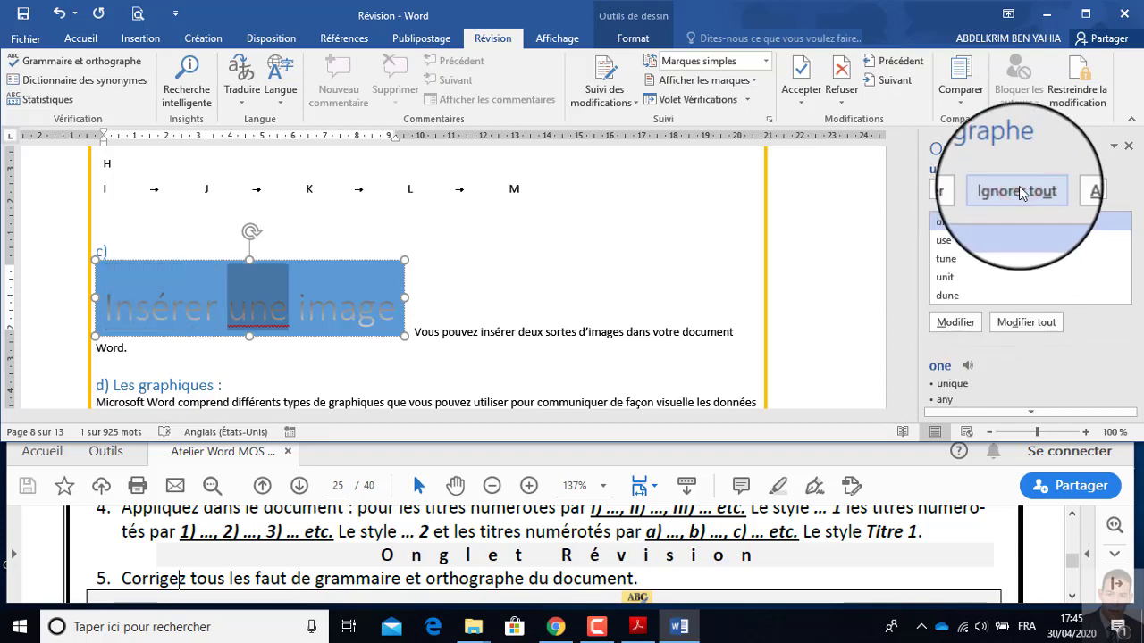
left_click(1019, 189)
left_click(585, 359)
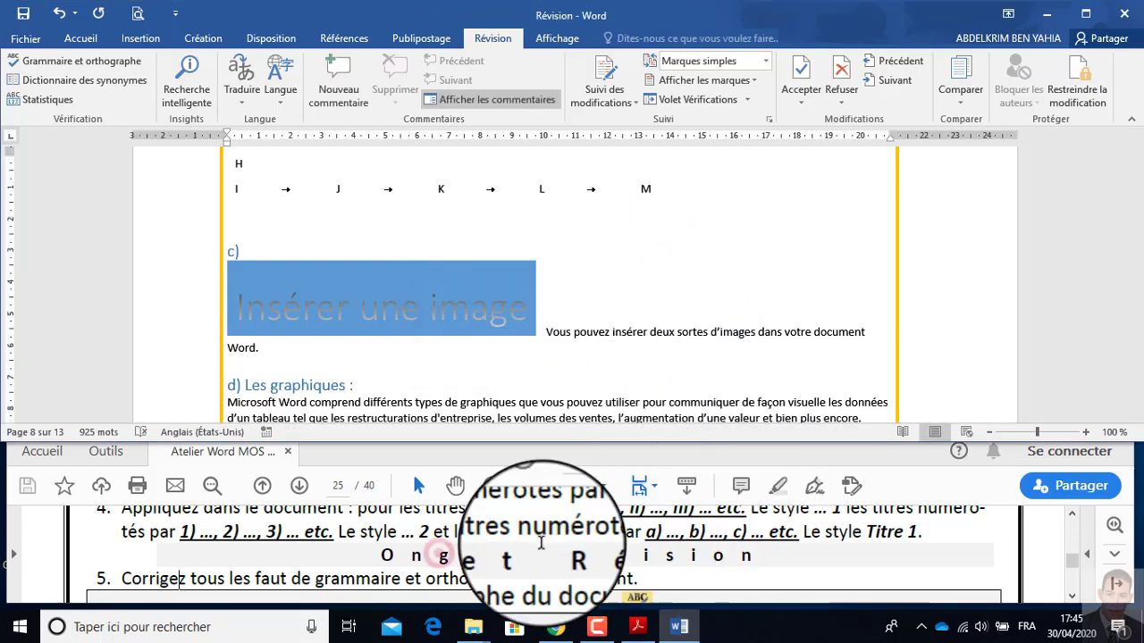
Read instruction 6 in the Atelier Word MOS 2016 PDF and locate the "Réaliser un publipostage" section in the Révision document.
left_click(441, 551)
scroll(441, 550, "down", 1)
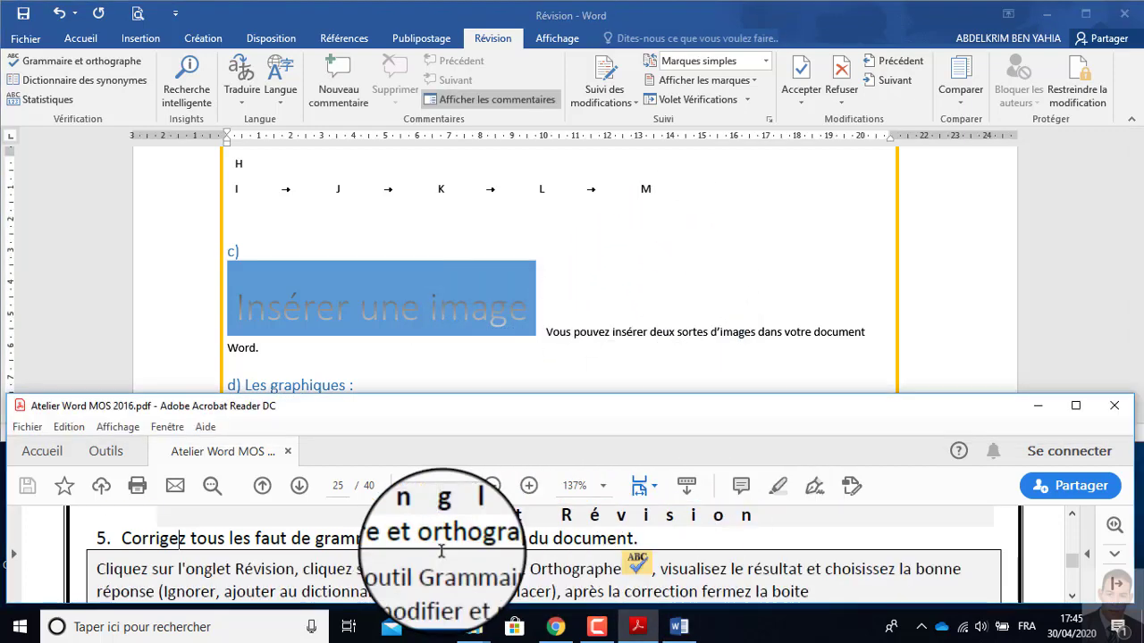
scroll(441, 550, "down", 2)
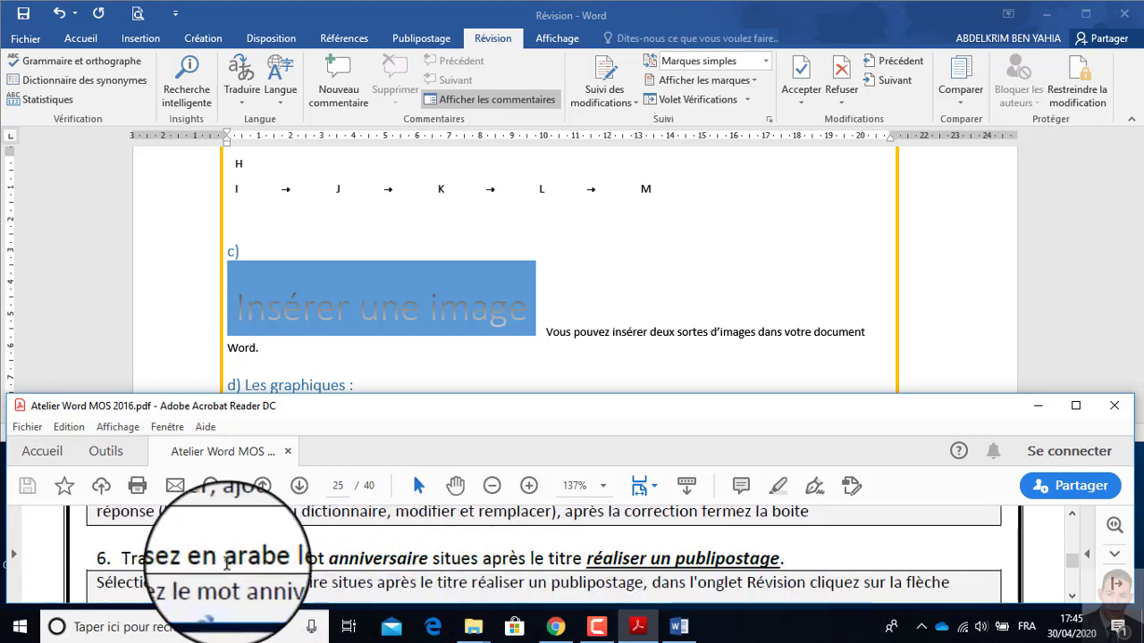
scroll(231, 555, "down", 1)
scroll(231, 556, "up", 1)
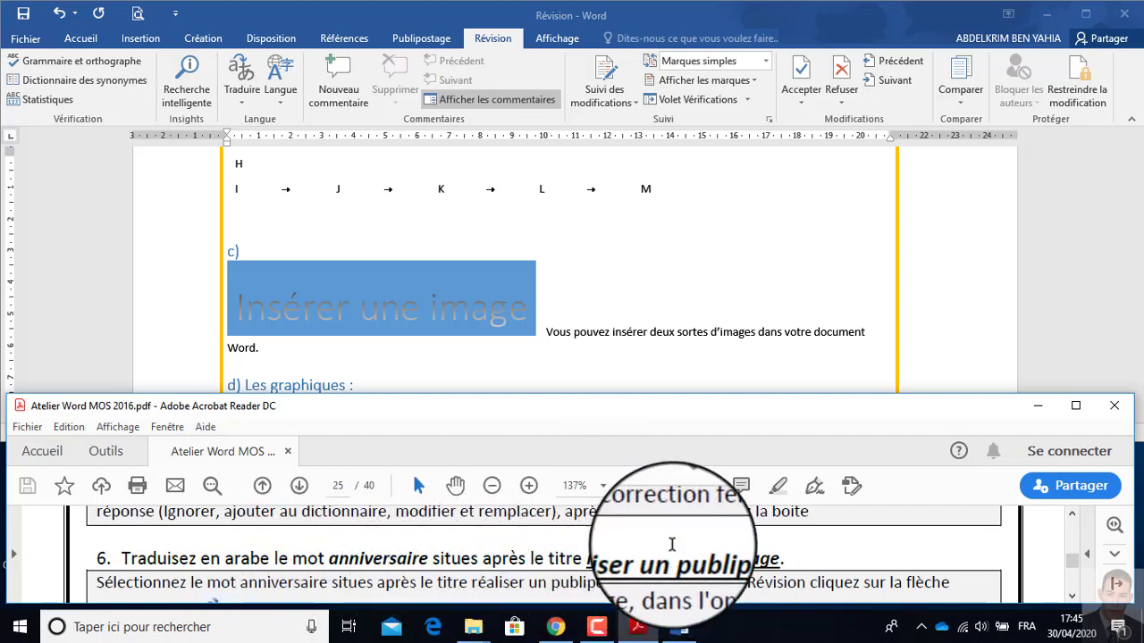
left_click(425, 362)
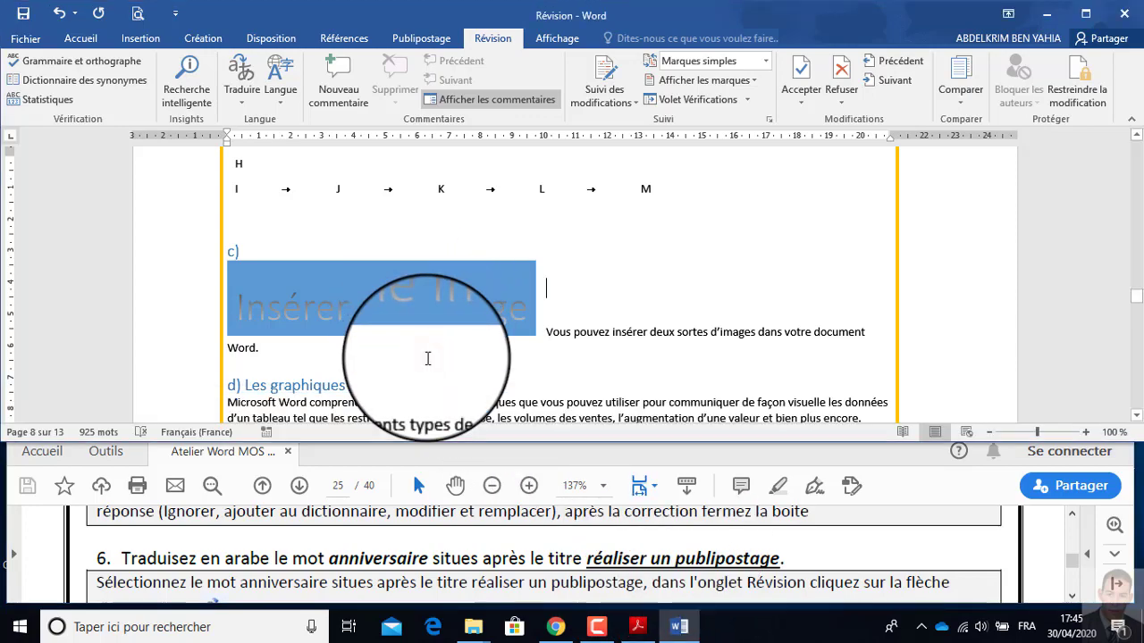
scroll(427, 359, "down", 15)
scroll(426, 361, "down", 20)
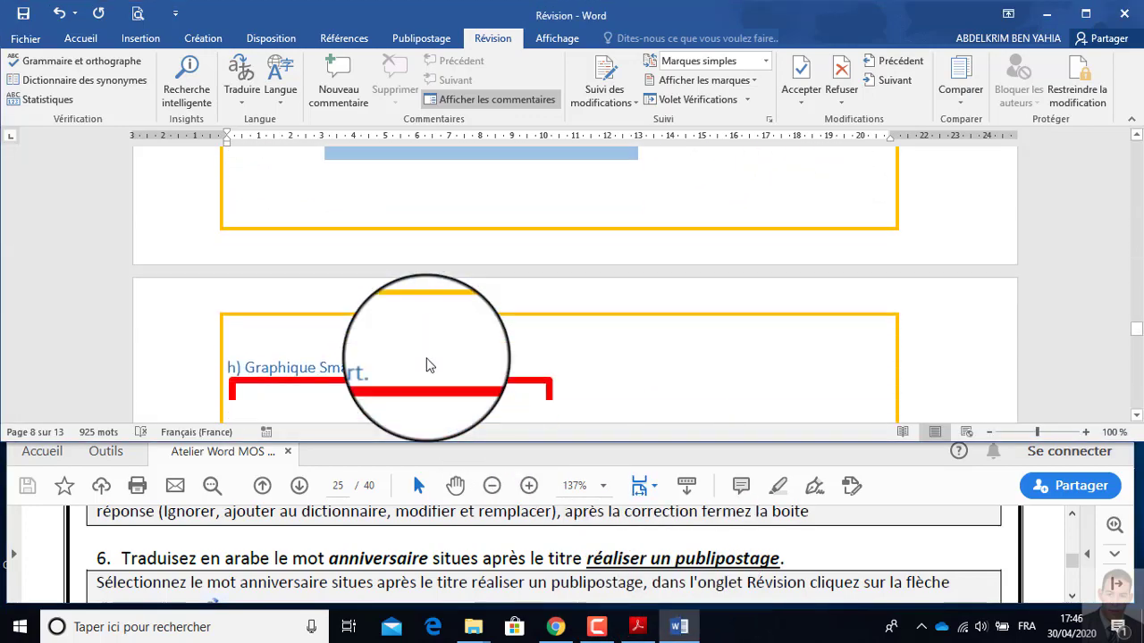
left_click_drag(1138, 353, 1136, 389)
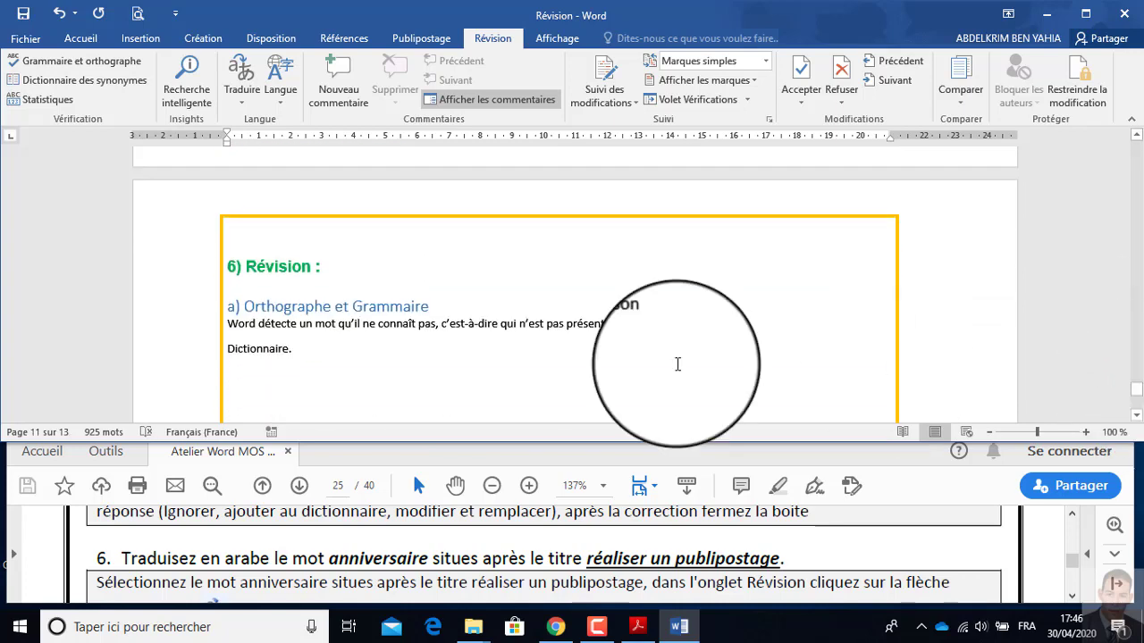
scroll(362, 344, "up", 5)
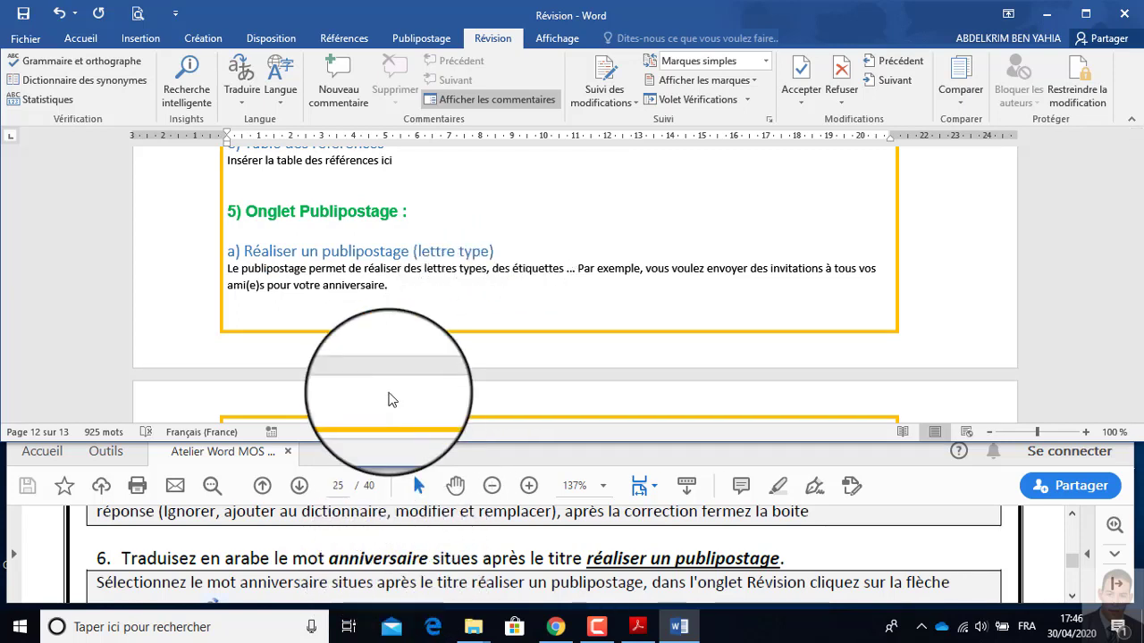
Translate the word "anniversaire" under "Réaliser un publipostage (lettre type)" into Arabe with the selected-text translation and review the result.
left_click(352, 290)
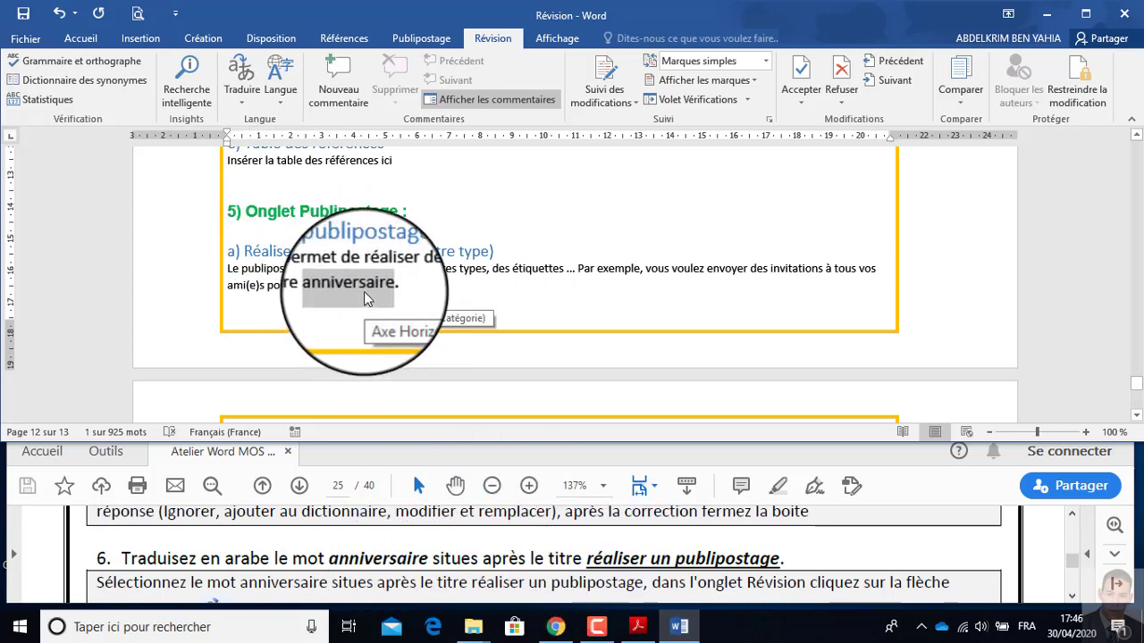
left_click(480, 42)
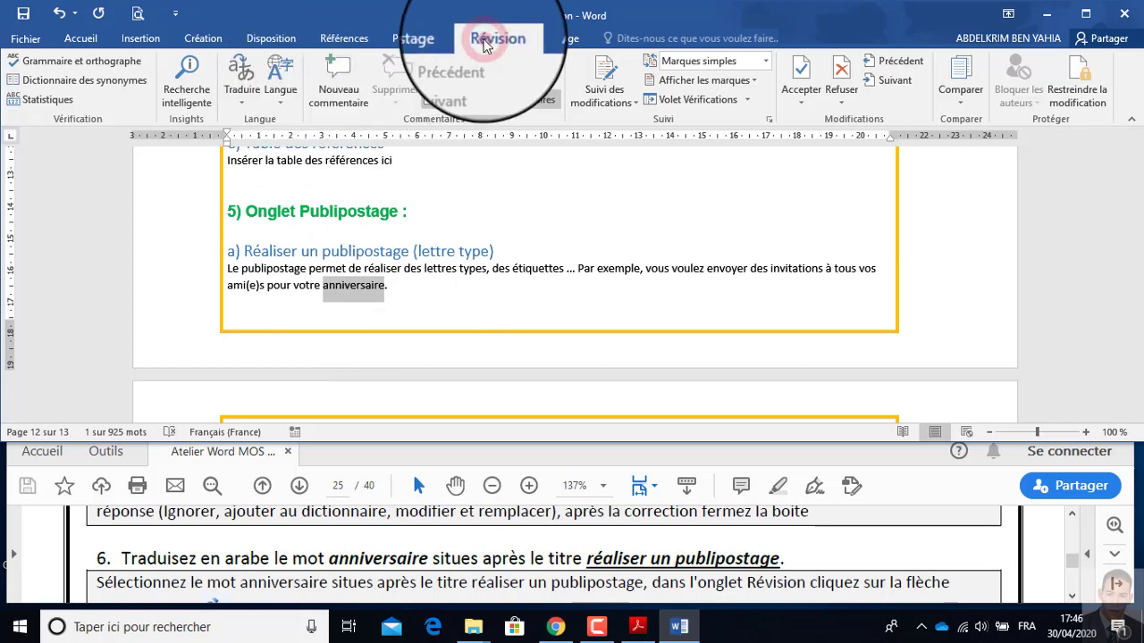
left_click(253, 111)
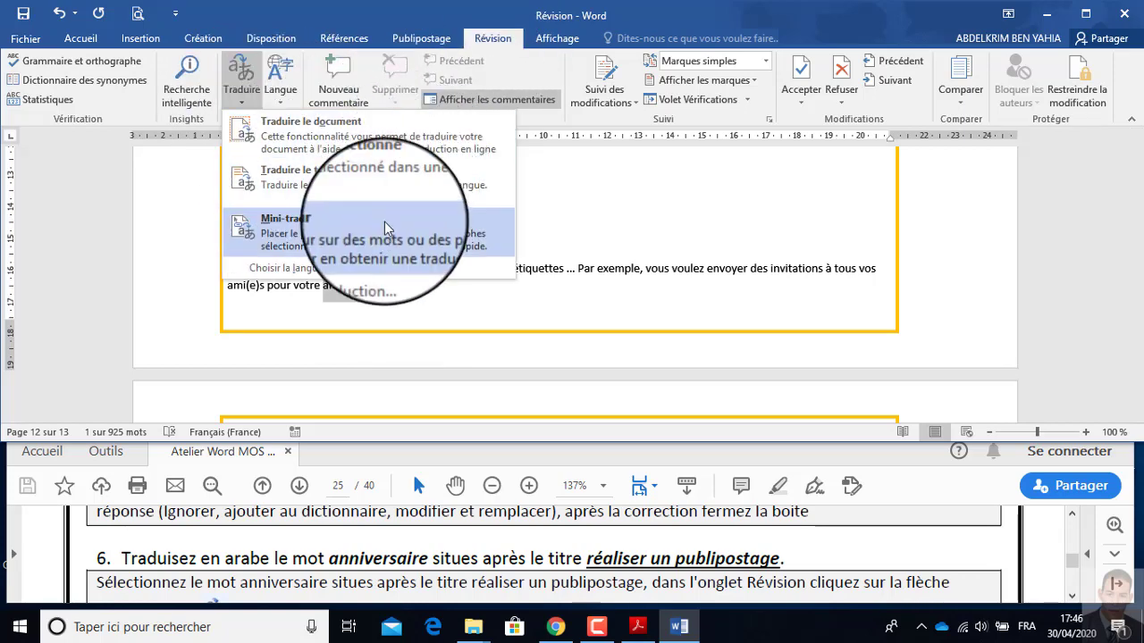
left_click(336, 190)
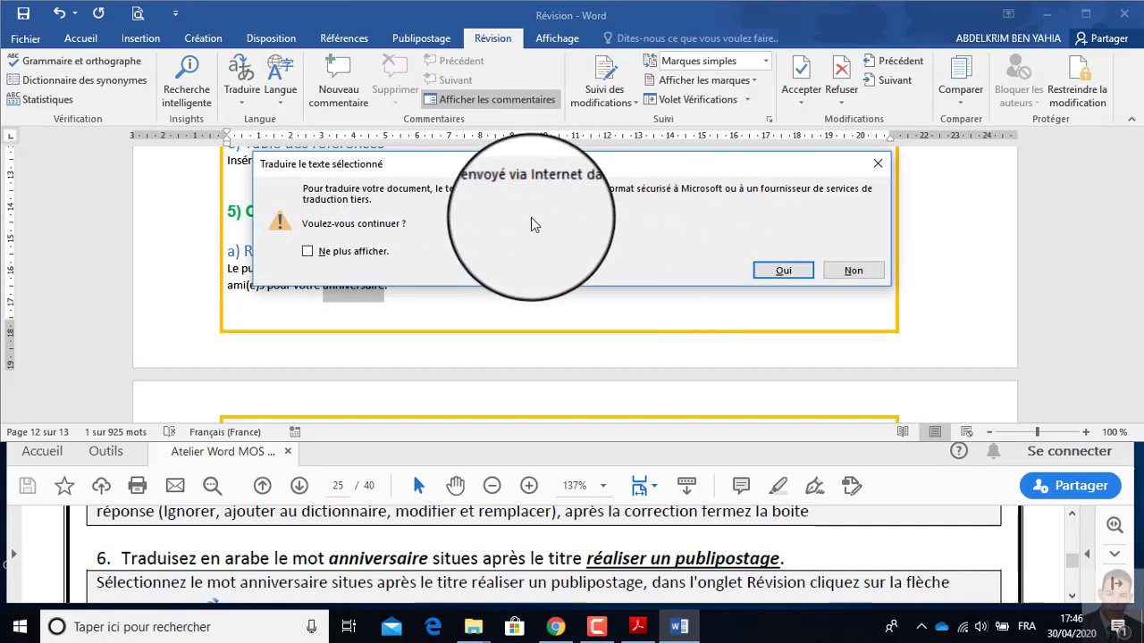
left_click(781, 271)
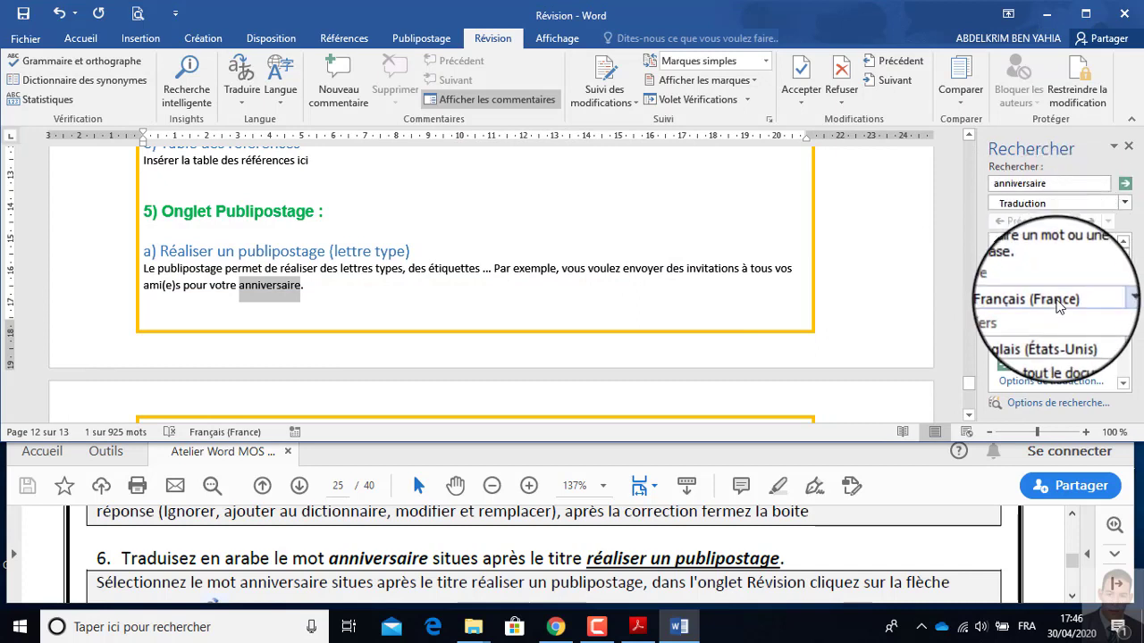
left_click(1108, 336)
left_click(1034, 383)
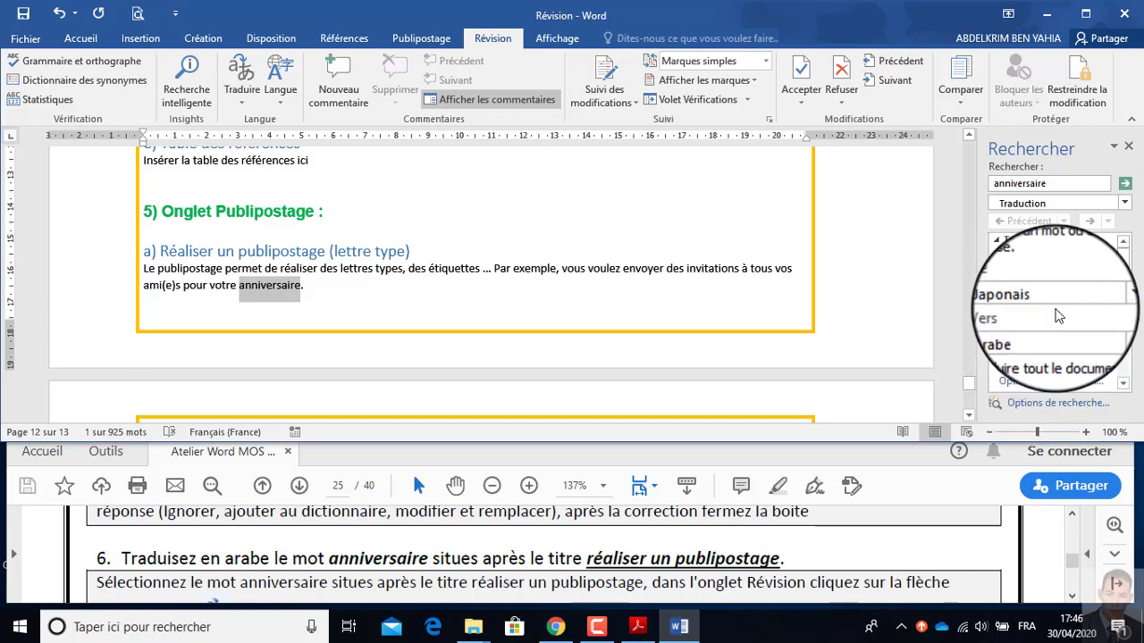
scroll(1056, 315, "down", 2)
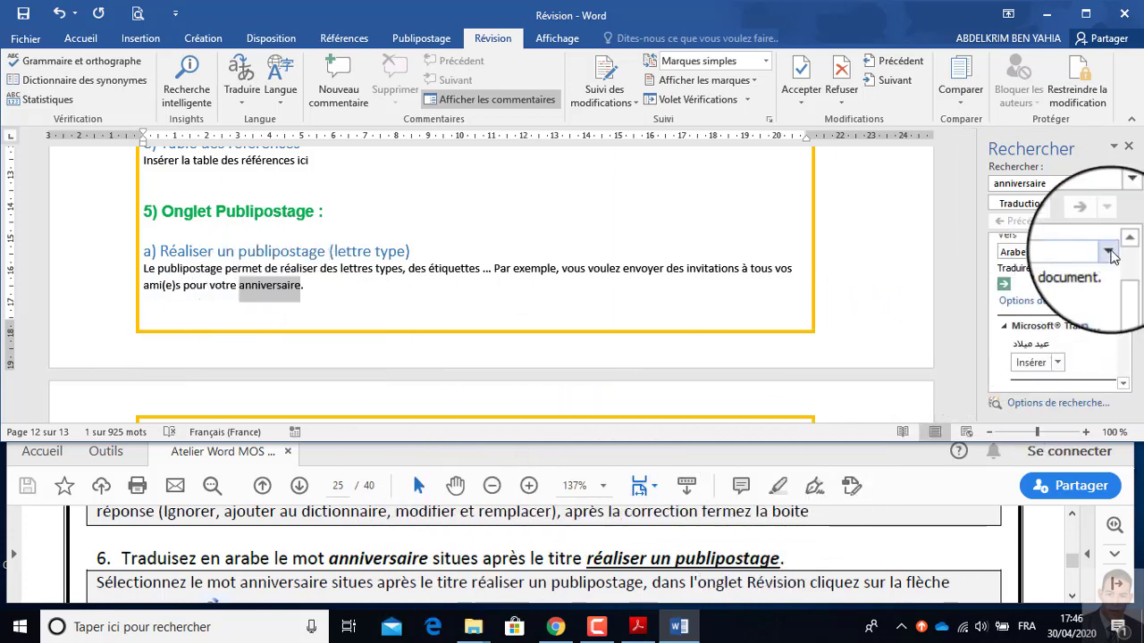
scroll(1079, 284, "up", 2)
scroll(1047, 284, "up", 1)
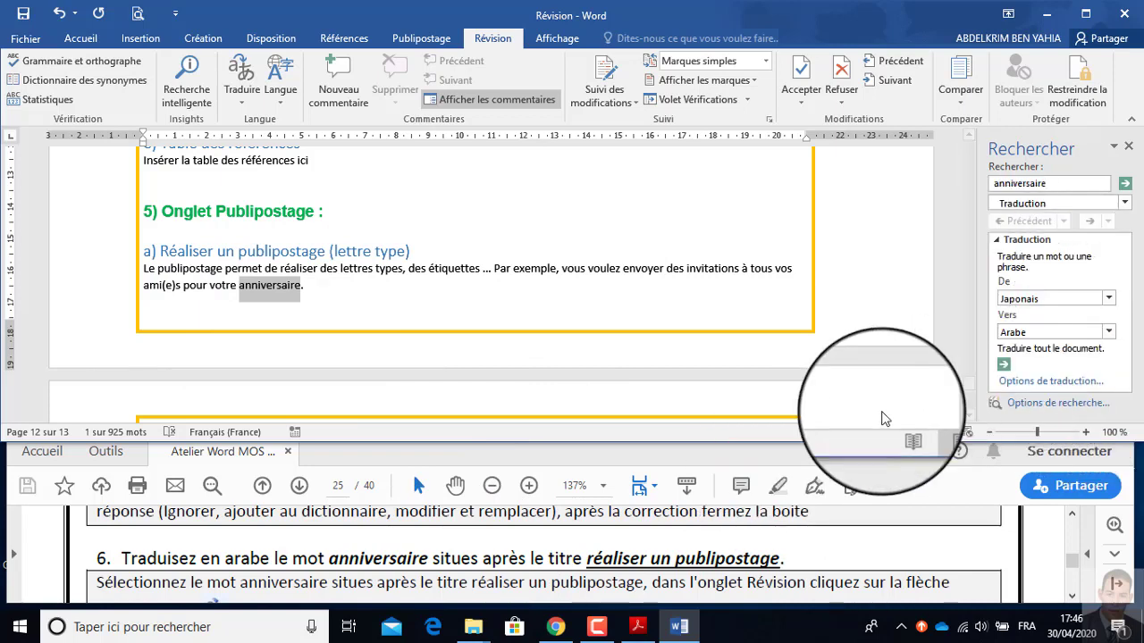
Consult instruction 7 in the exercise PDF and close the Rechercher pane in Word.
left_click(331, 547)
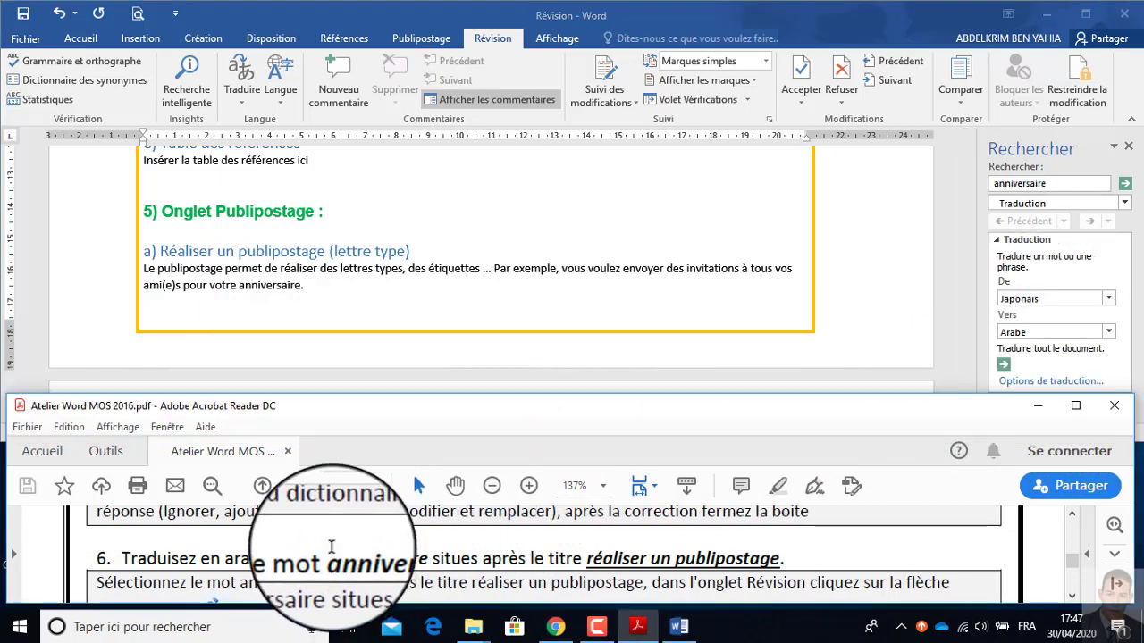
scroll(331, 547, "down", 3)
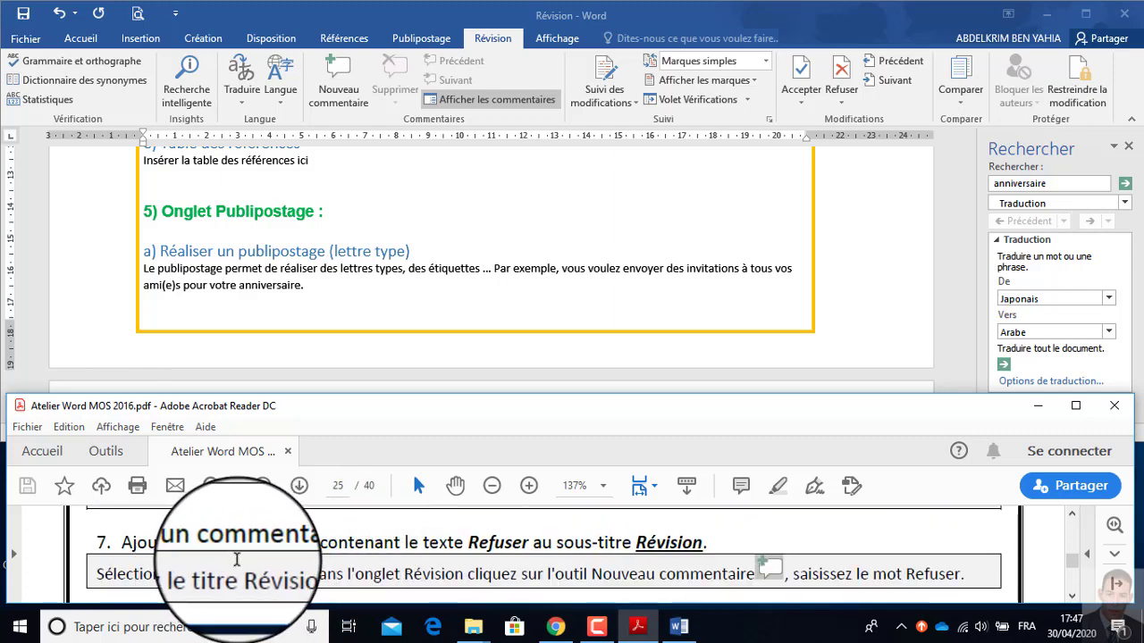
left_click(1130, 152)
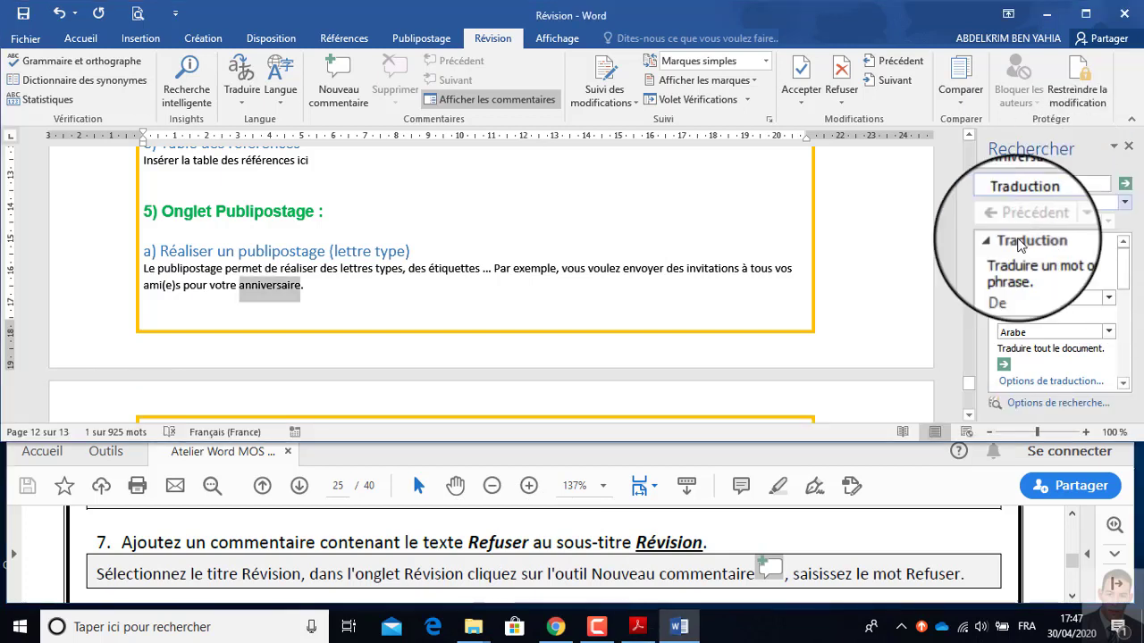
left_click(1128, 148)
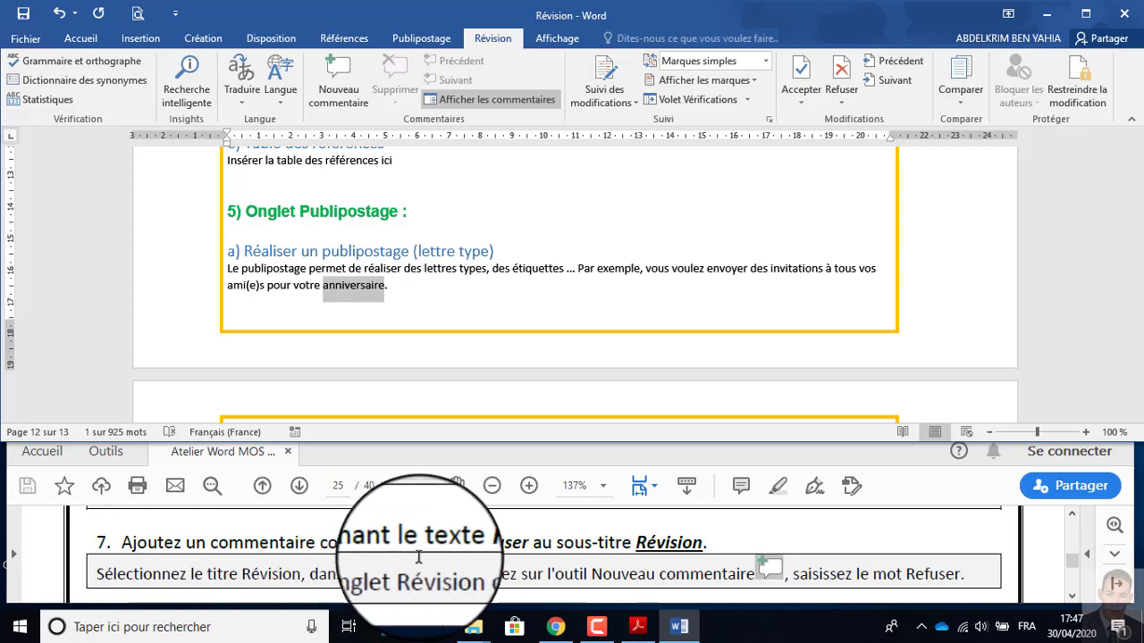
Copy the word "Refuser" from instruction 7 of the exercise PDF.
left_click(502, 541)
double_click(502, 541)
key("ctrl+c")
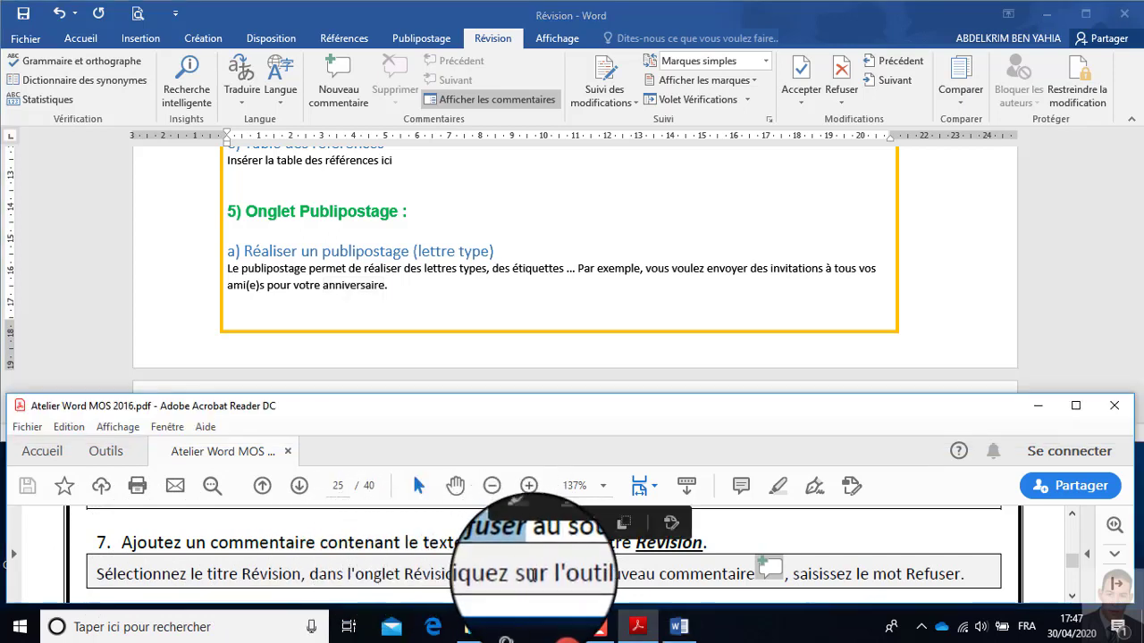
left_click(770, 561)
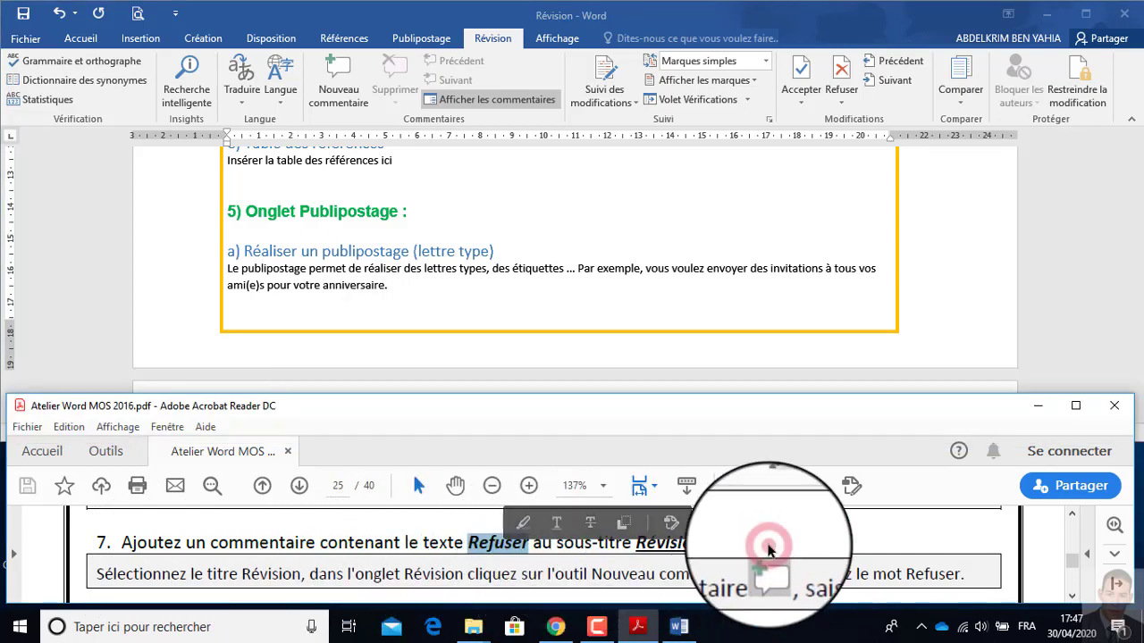
Add a comment containing the copied text "Refuser" to the word "Révision" in heading 6 of the Word document.
scroll(436, 310, "up", 1)
scroll(411, 286, "down", 3)
scroll(393, 268, "down", 3)
left_click(291, 225)
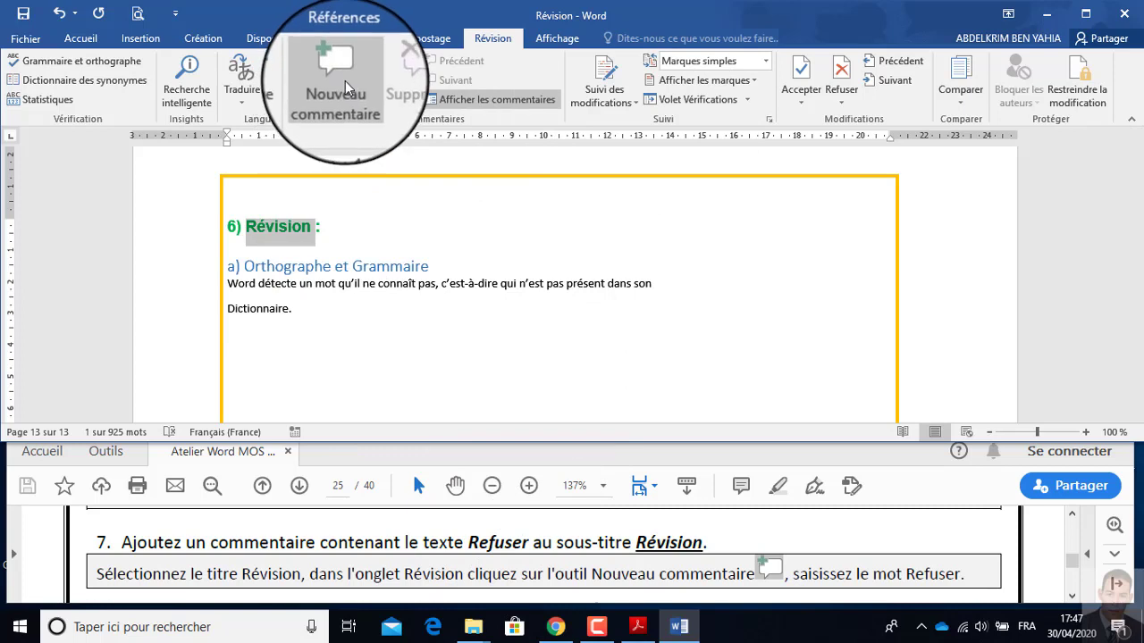
left_click(490, 38)
left_click(345, 79)
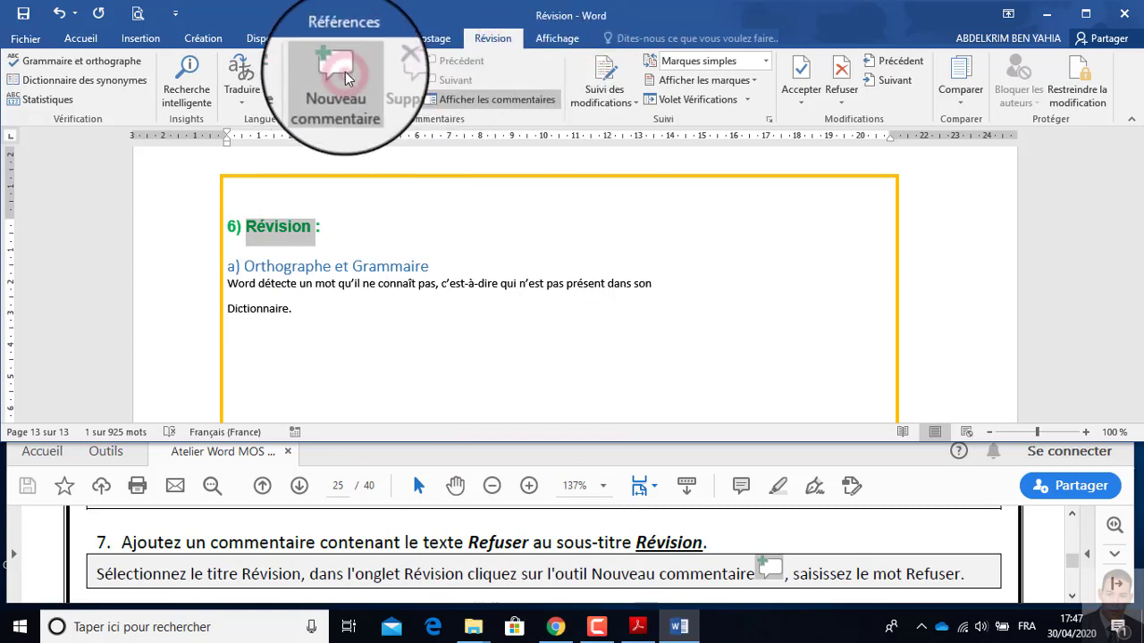
left_click(968, 245)
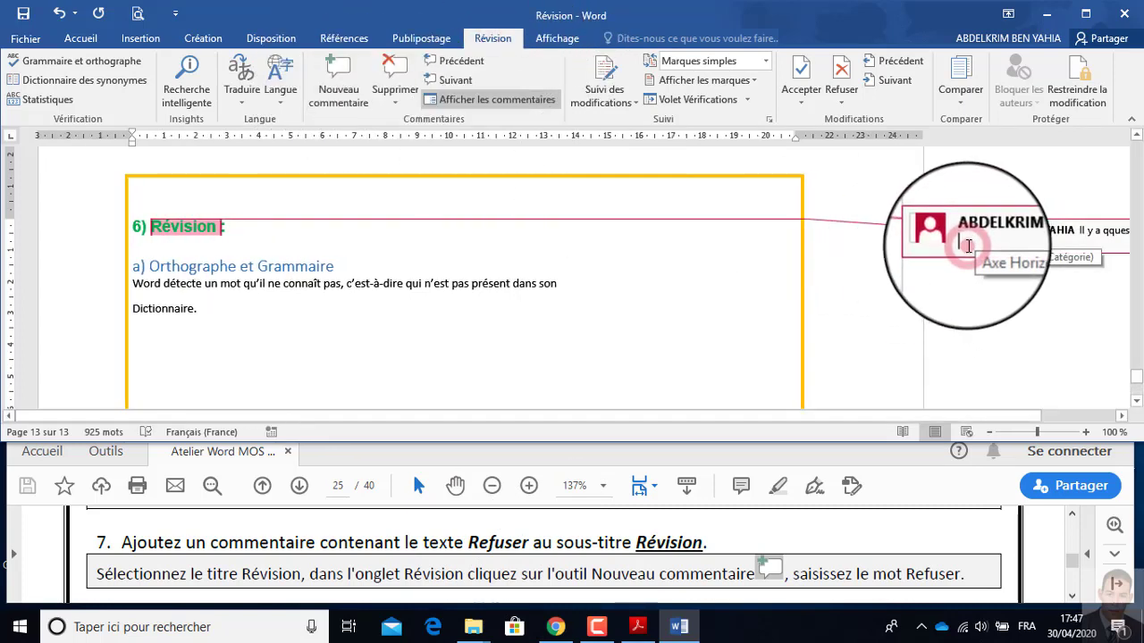
key("ctrl+v")
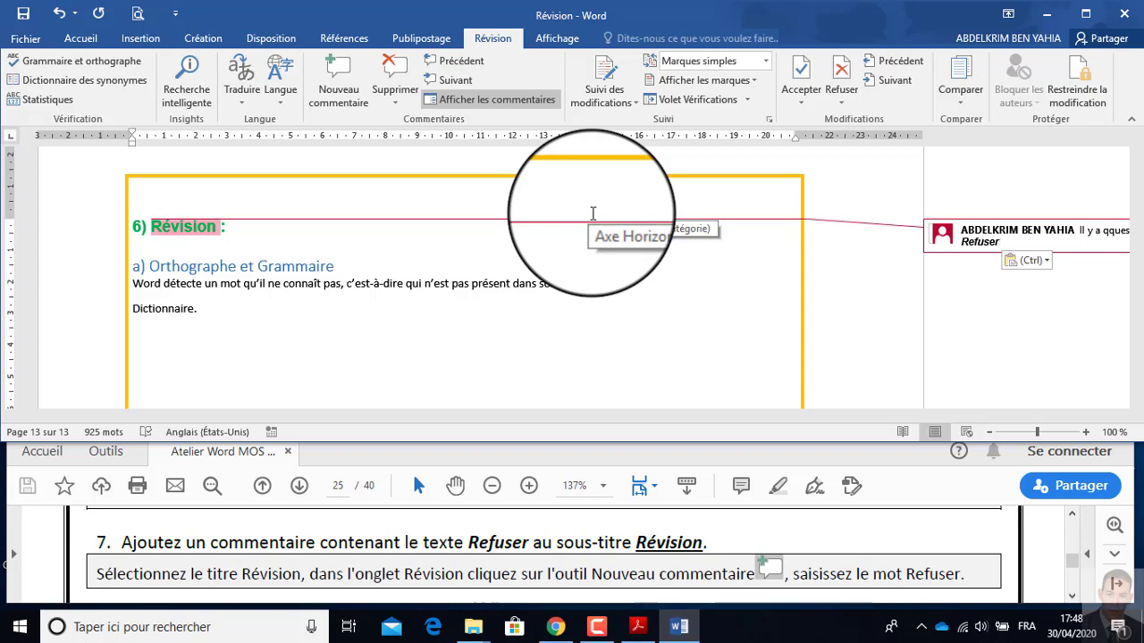
left_click(324, 340)
Switch to the exercise PDF and read instruction 8 about customizing the Word options.
left_click(329, 542)
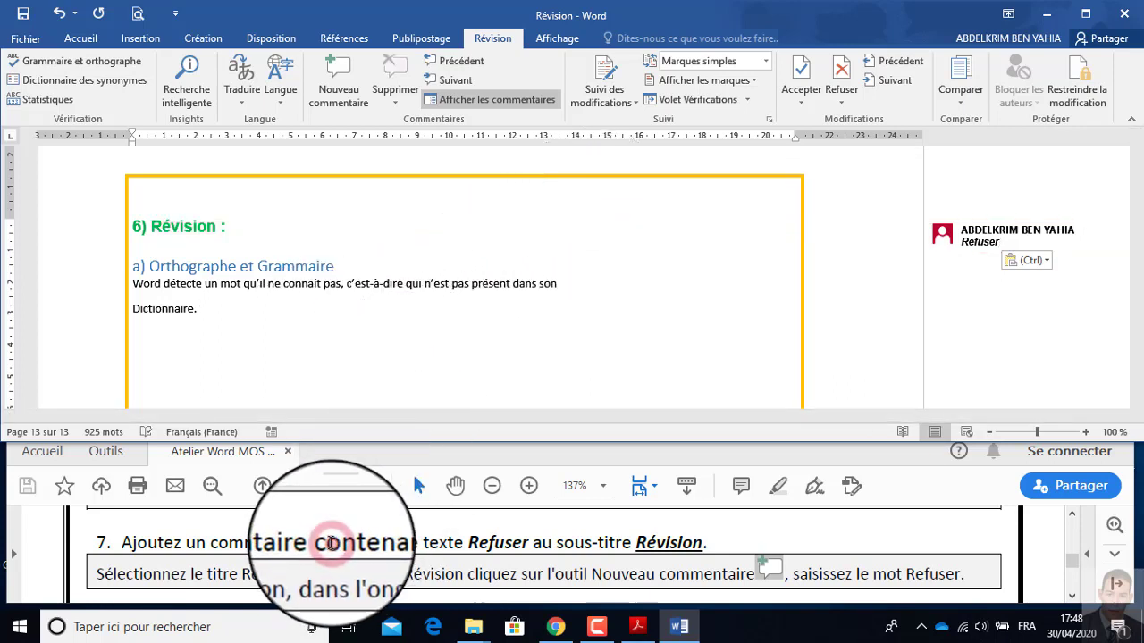
scroll(330, 542, "down", 3)
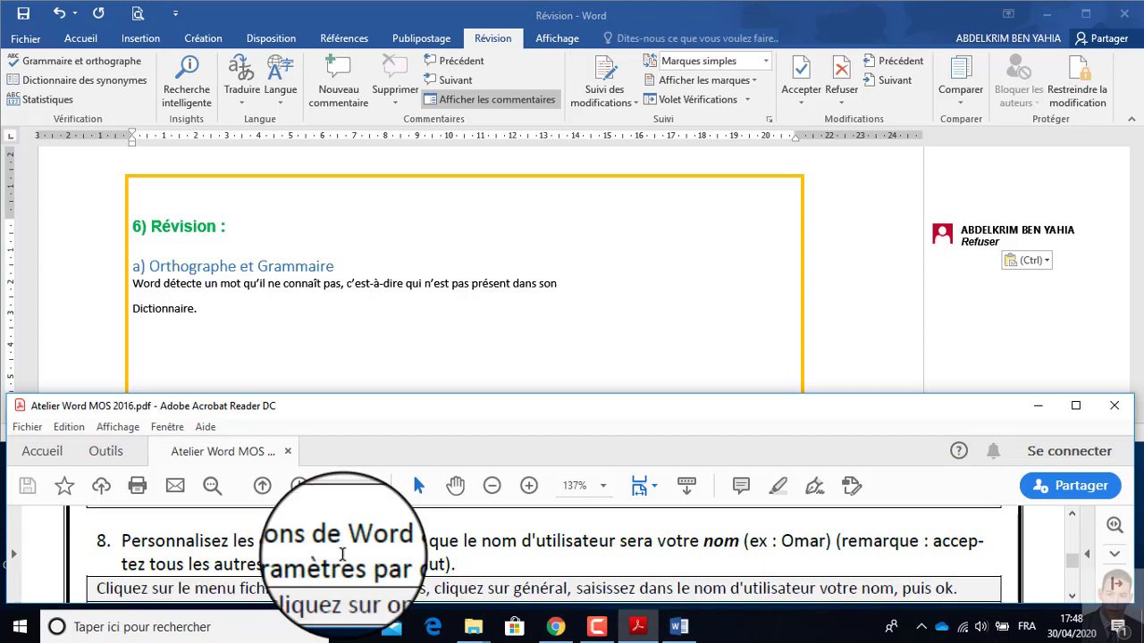
scroll(281, 560, "down", 1)
scroll(281, 559, "up", 1)
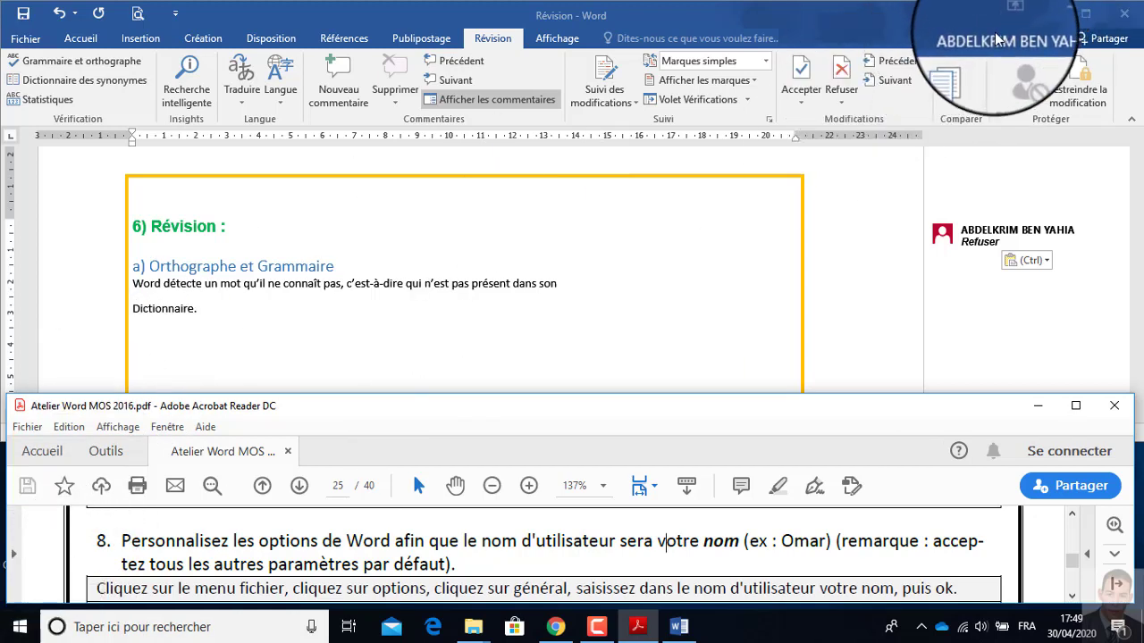
Check the account name in the Windows Start menu and the user name in Word's general options.
left_click(20, 627)
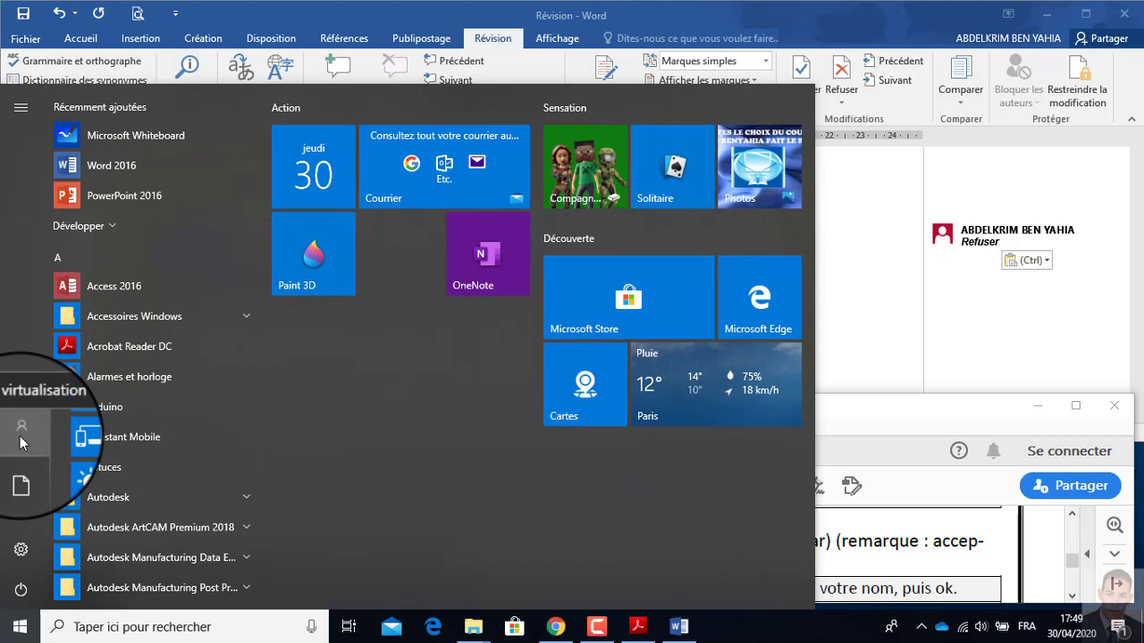
left_click(866, 21)
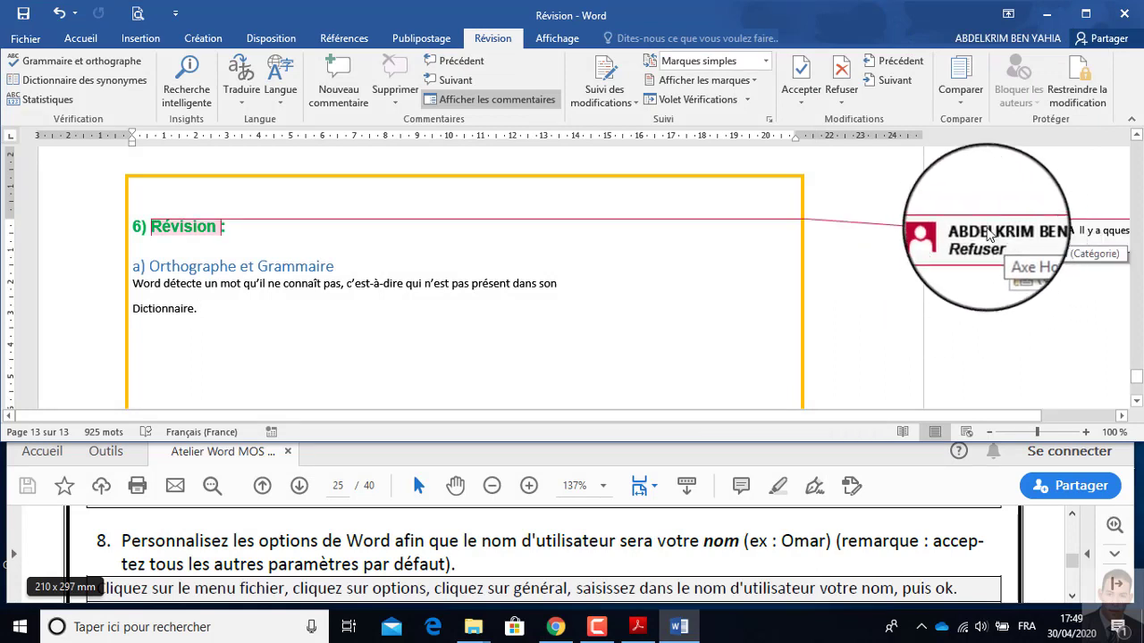
left_click(36, 44)
left_click(11, 19)
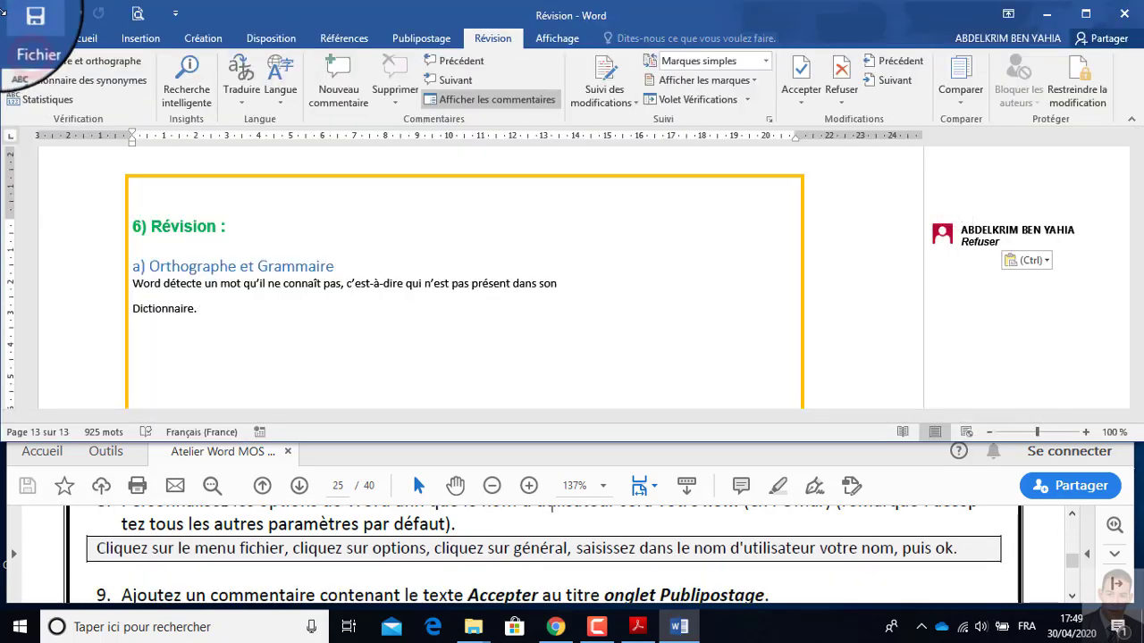
left_click(20, 47)
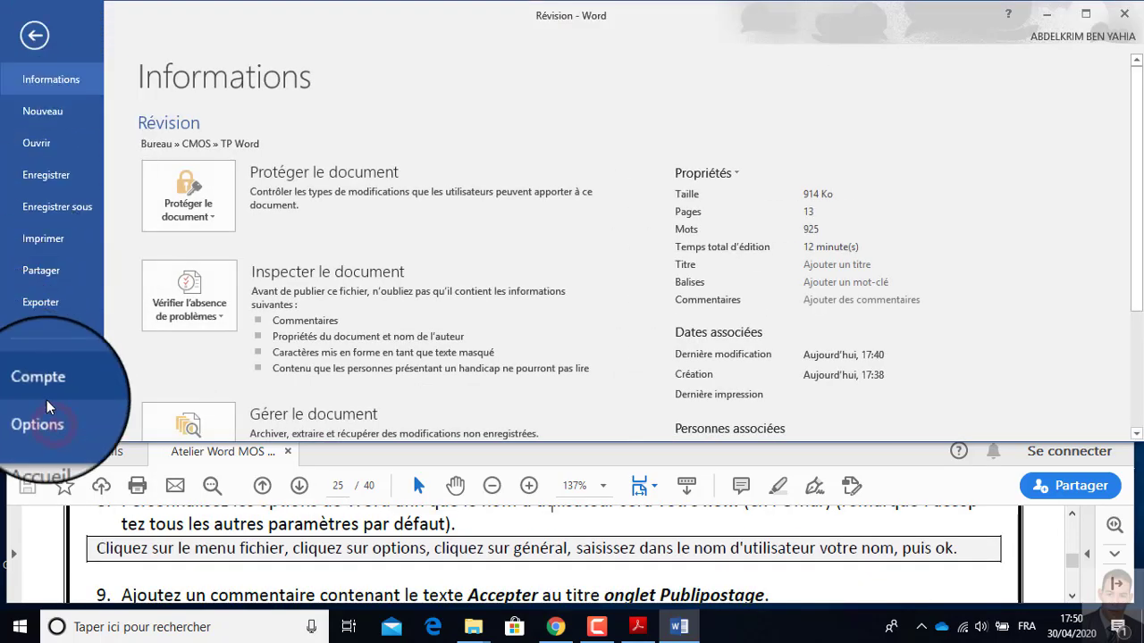
left_click(52, 418)
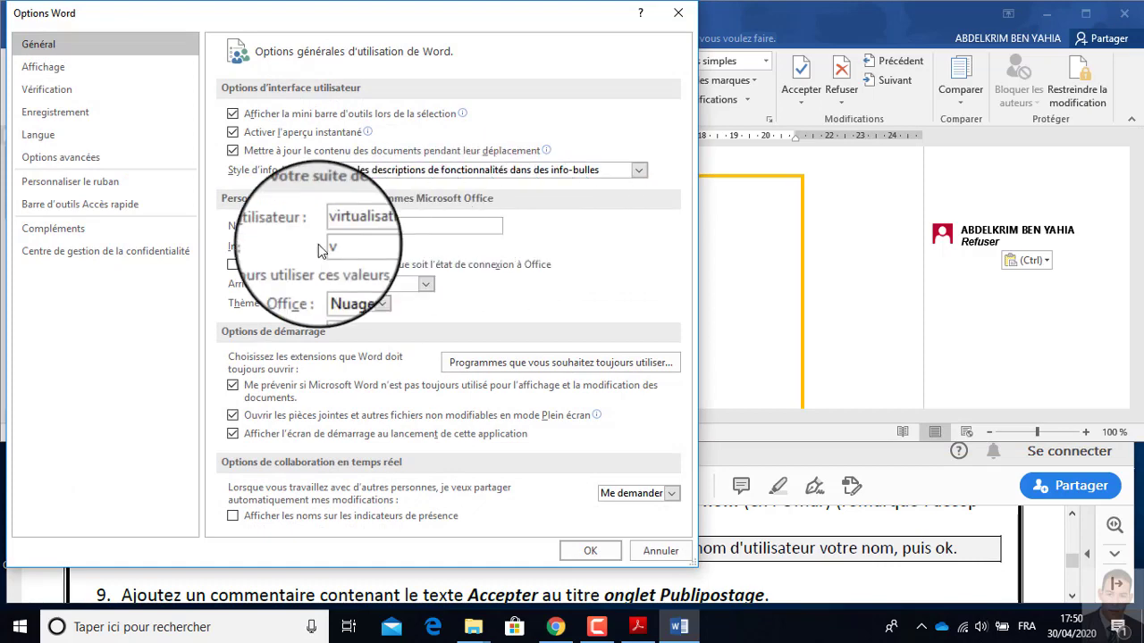
left_click_drag(513, 25, 473, 29)
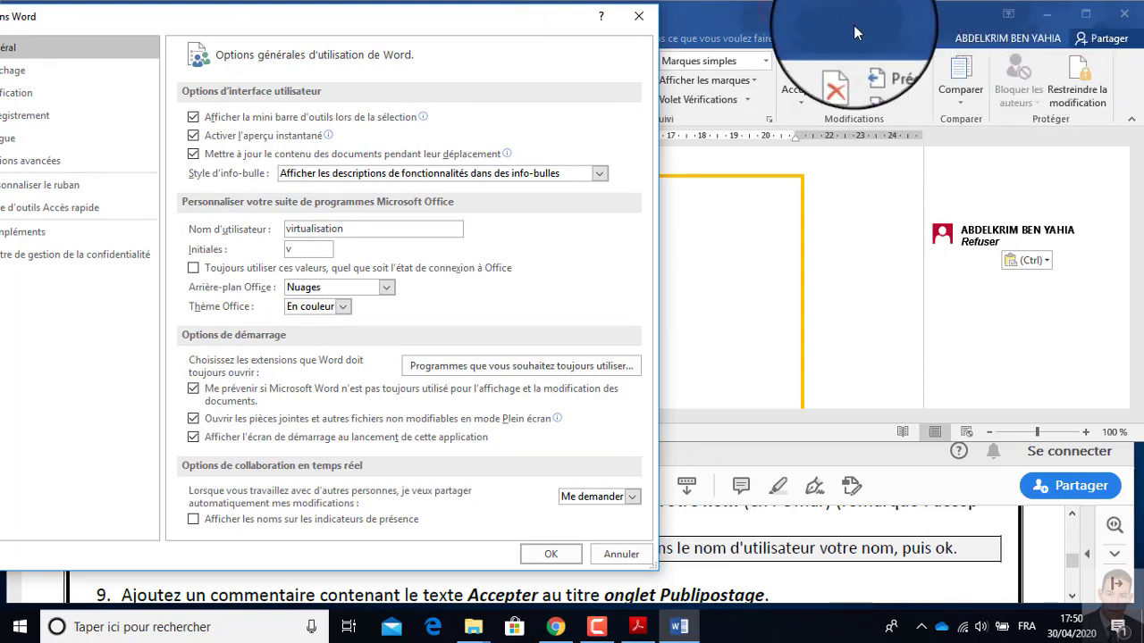
left_click(639, 24)
left_click(16, 12)
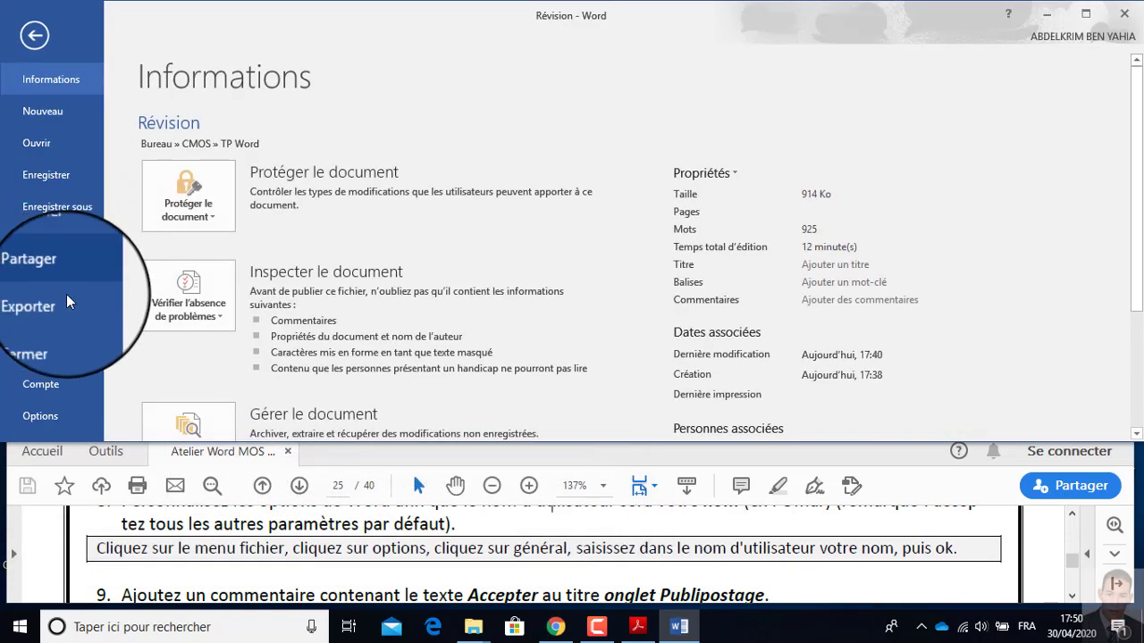
left_click(35, 36)
Sign out of the Office account on the account page and return to the document.
left_click(968, 42)
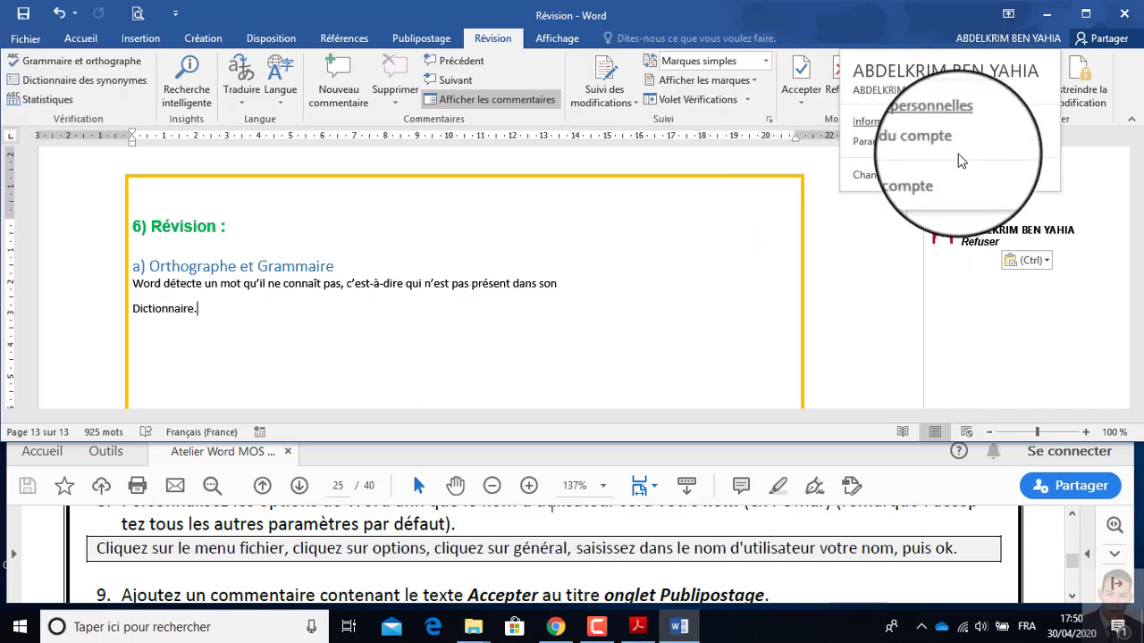
left_click(913, 185)
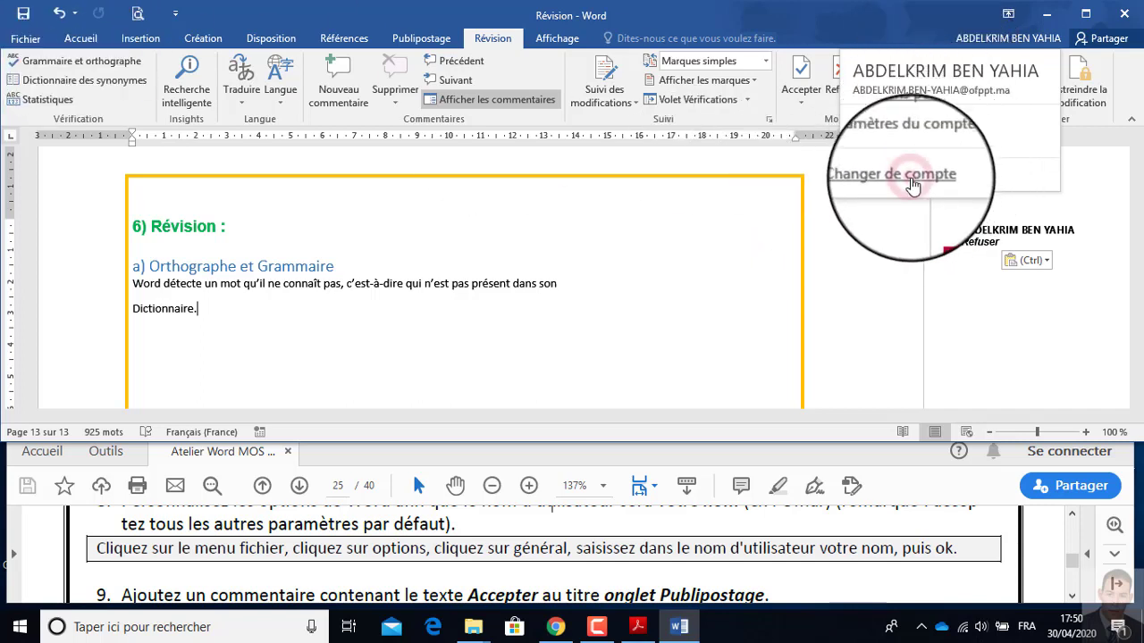
left_click(542, 243)
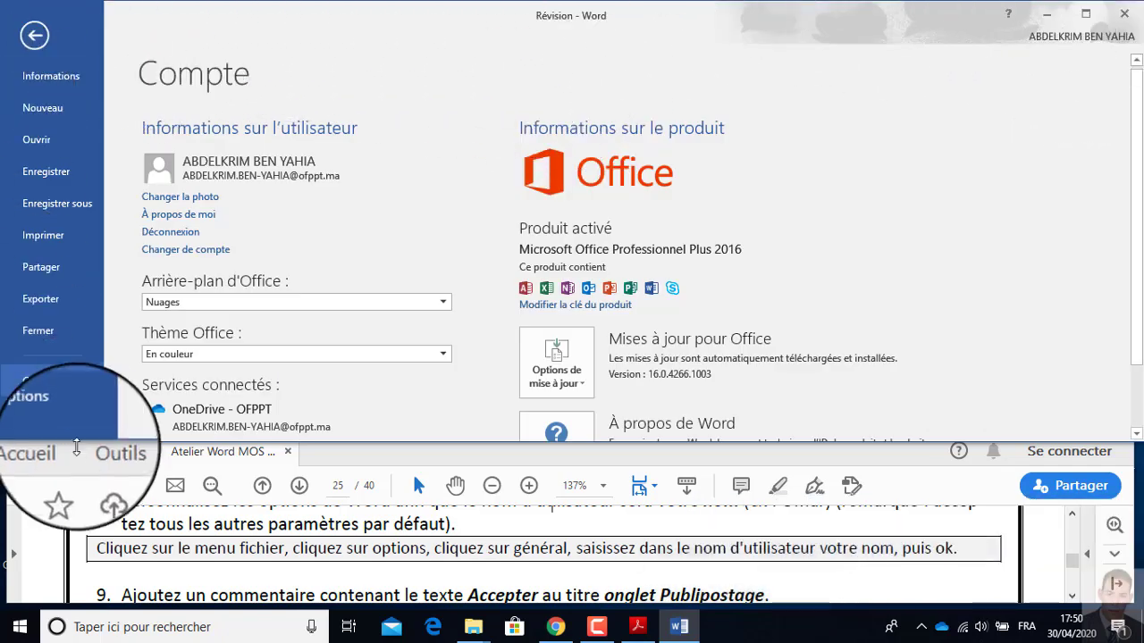
left_click(163, 234)
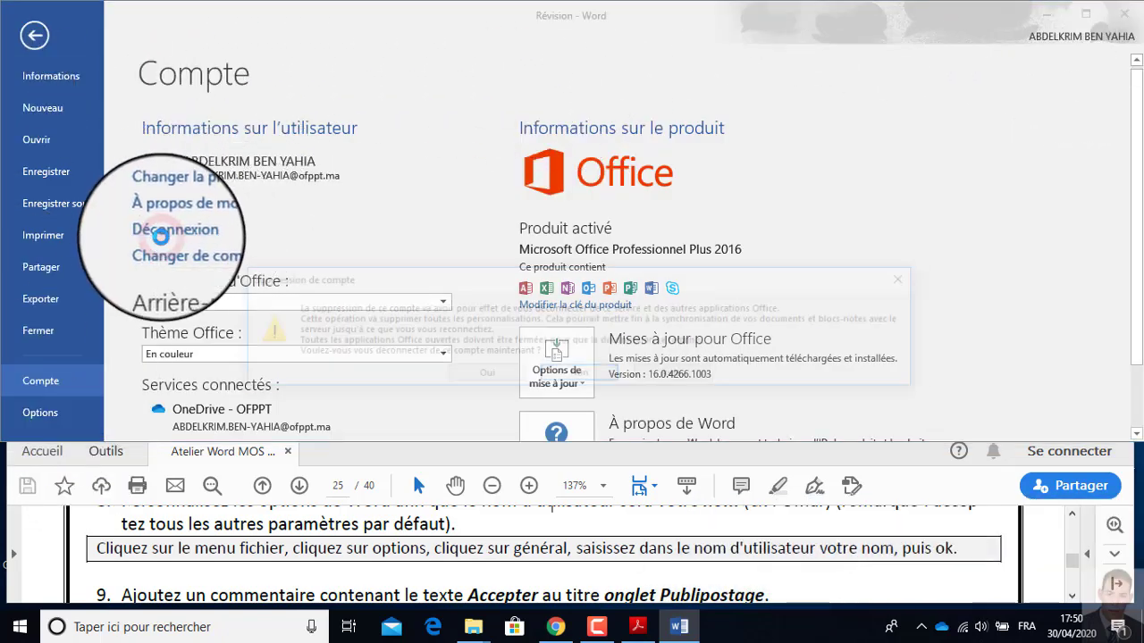
left_click(485, 377)
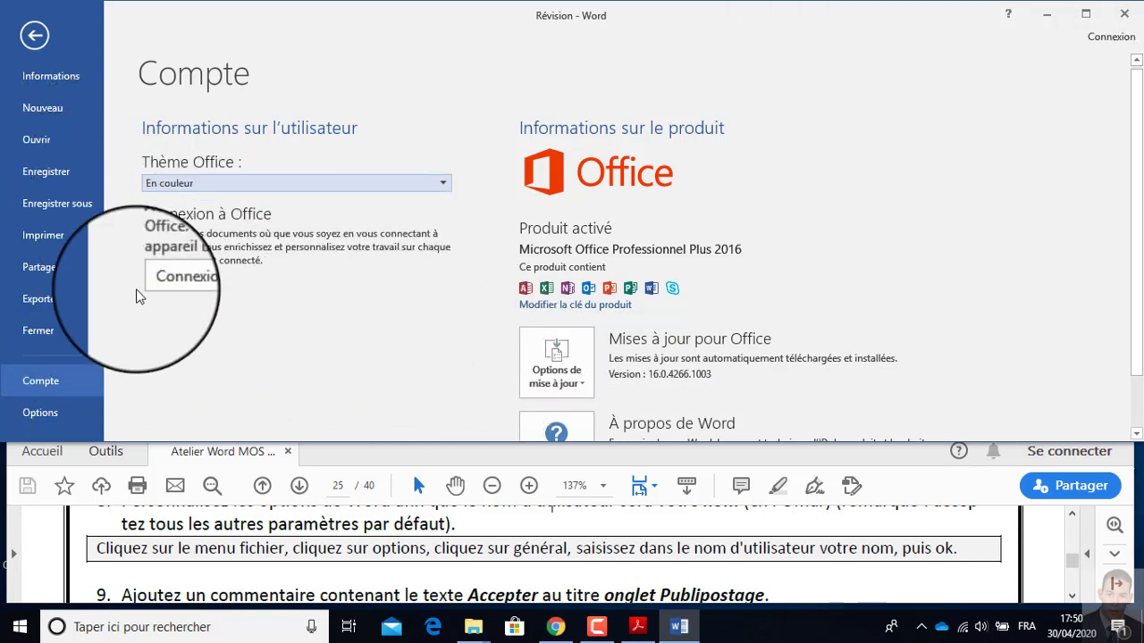
left_click(41, 40)
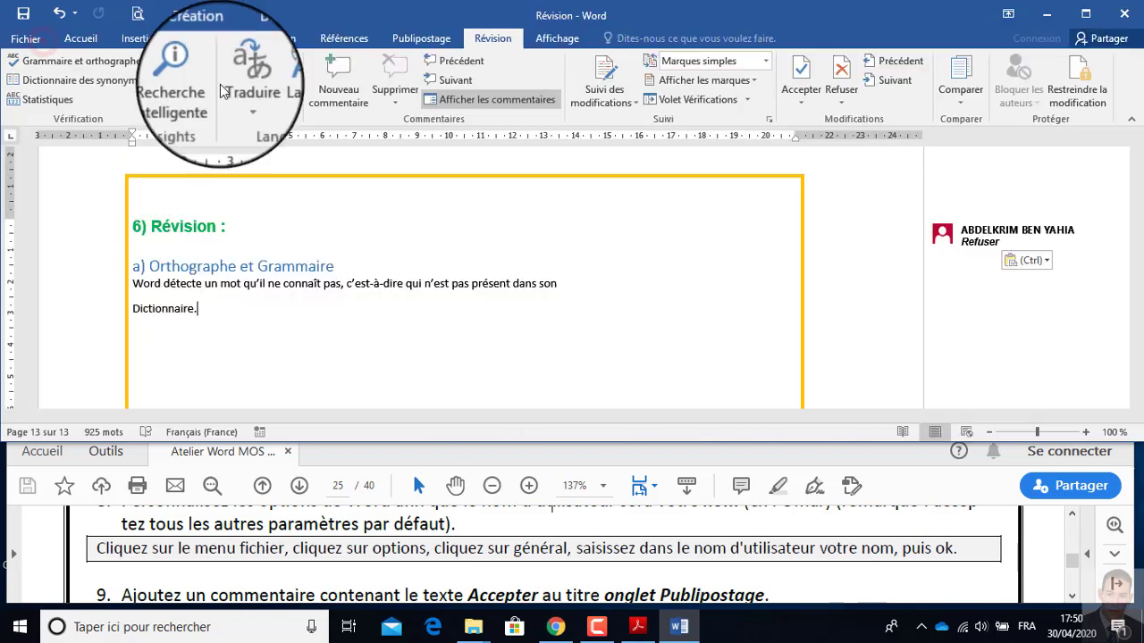
Add an empty comment to the whole heading "6) Révision :".
left_click(179, 230)
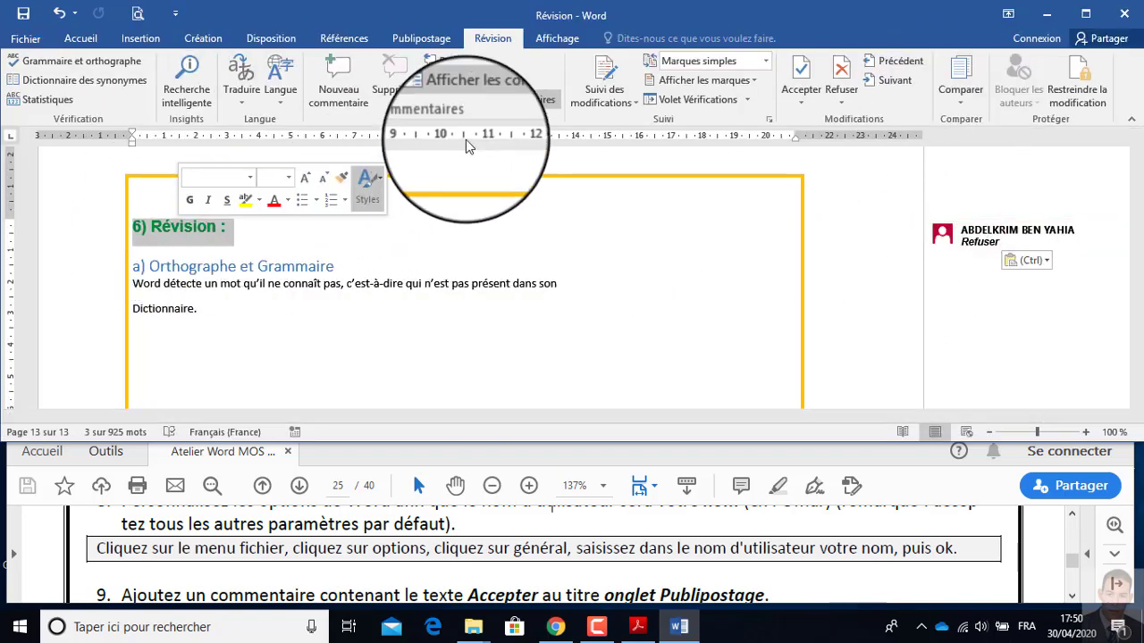
left_click(339, 76)
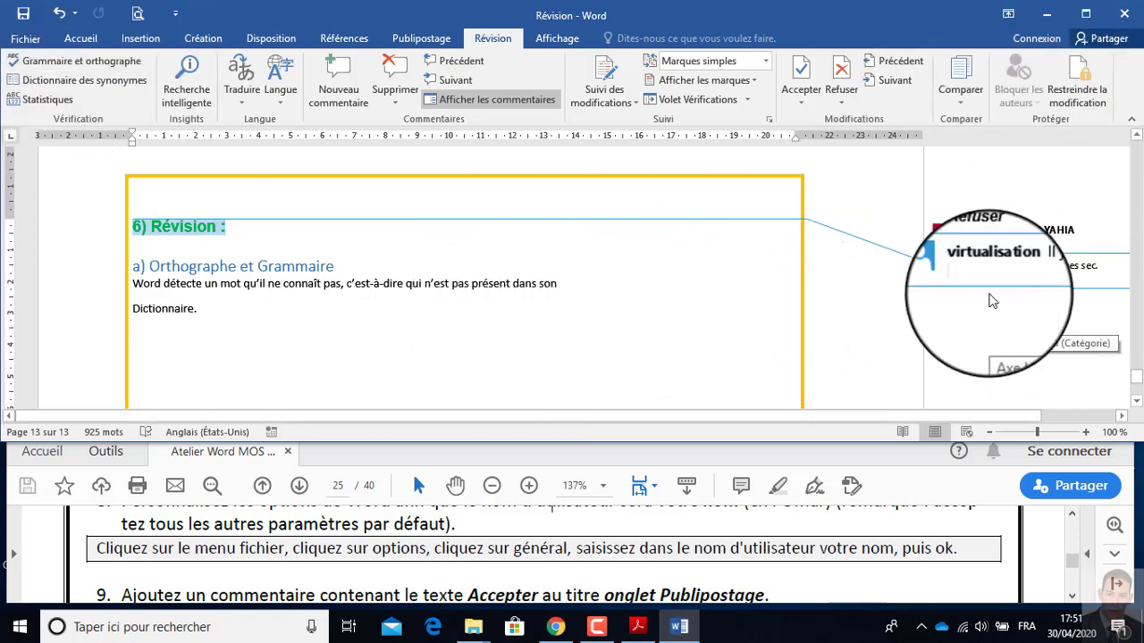
Set the user name in Word's general options to the example first name given in instruction 8.
left_click(25, 38)
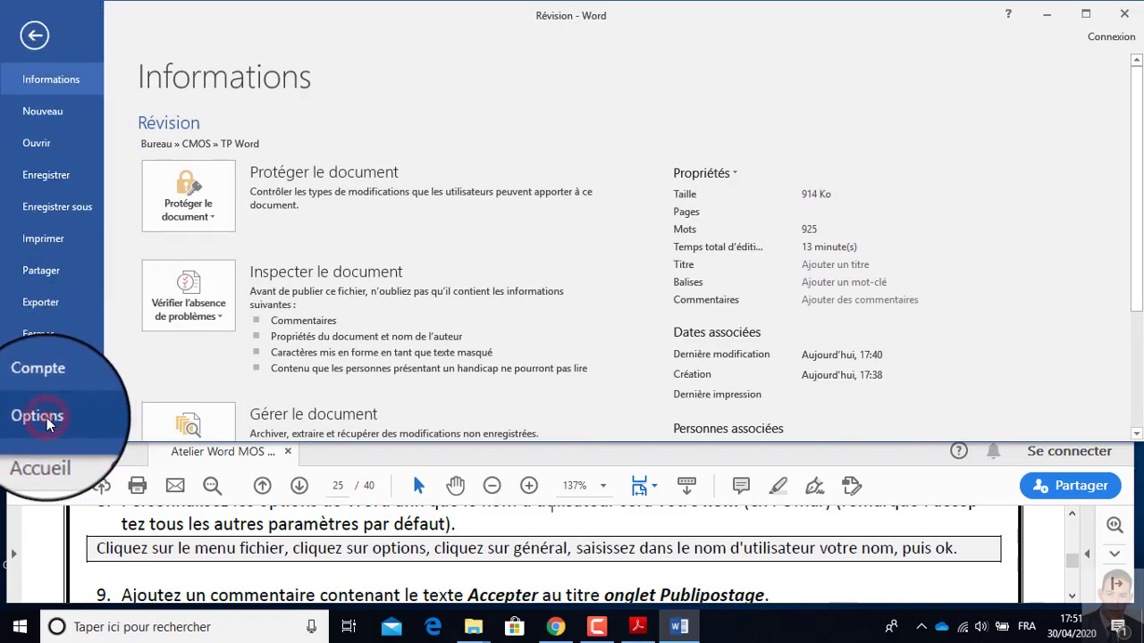
left_click(48, 420)
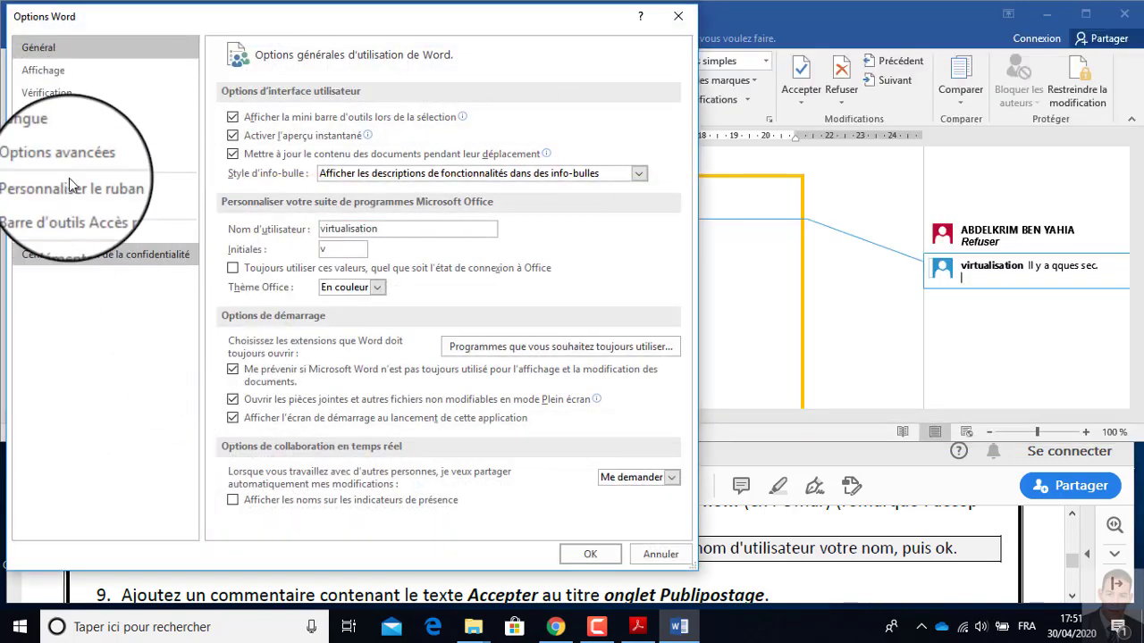
double_click(379, 229)
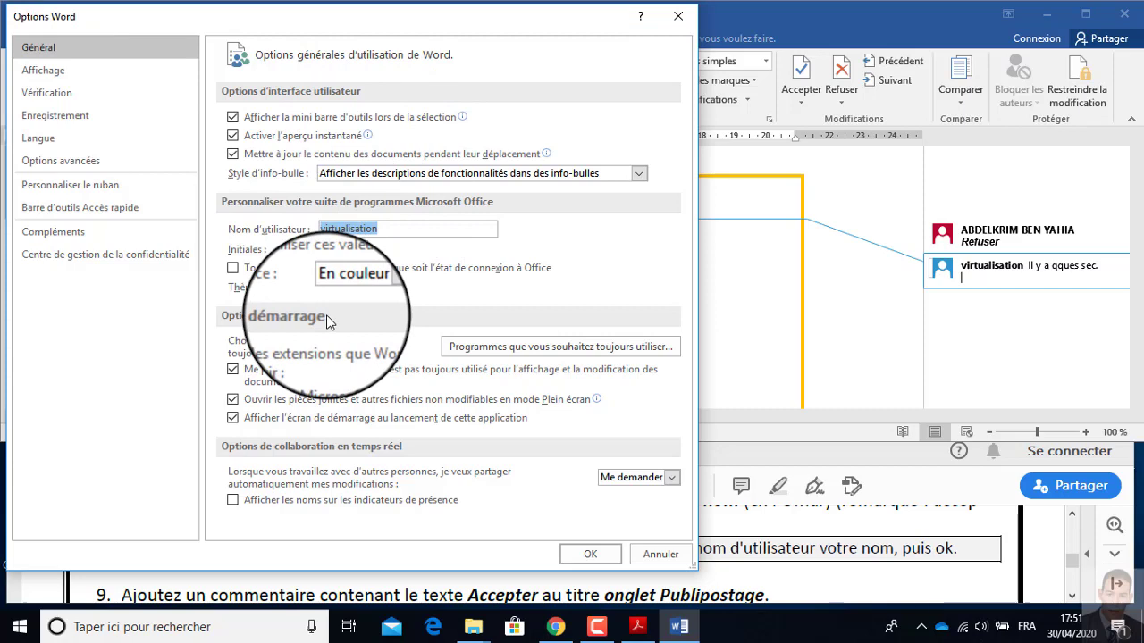
type("OMAR")
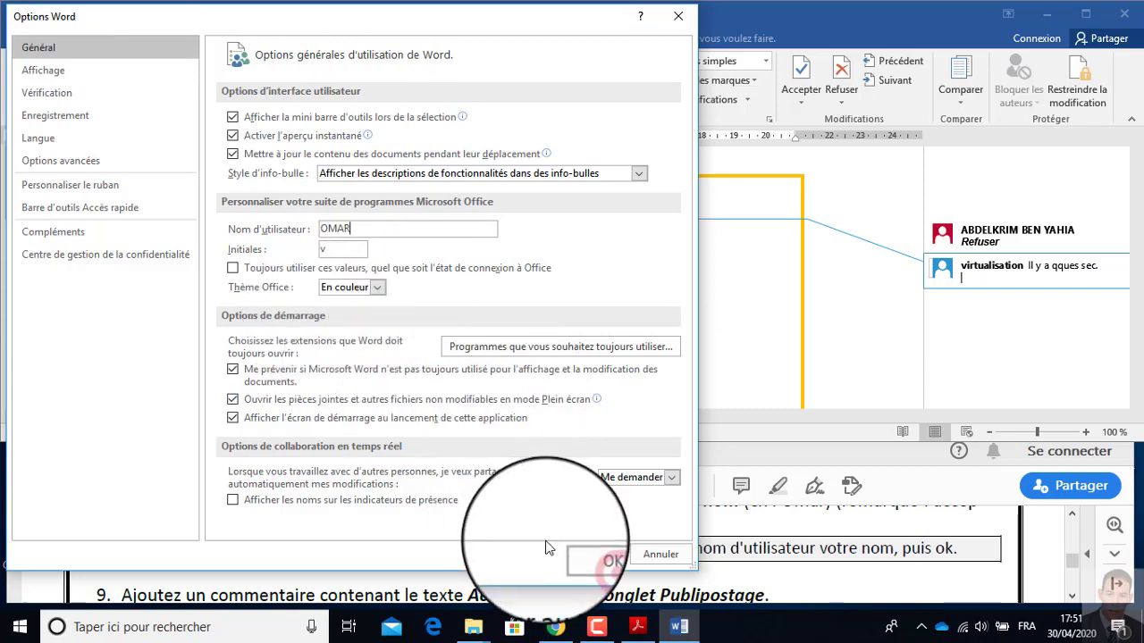
left_click(588, 553)
Add an empty comment to the word "Révision" in heading 6 and delete the comment authored by "virtualisation".
left_click(193, 226)
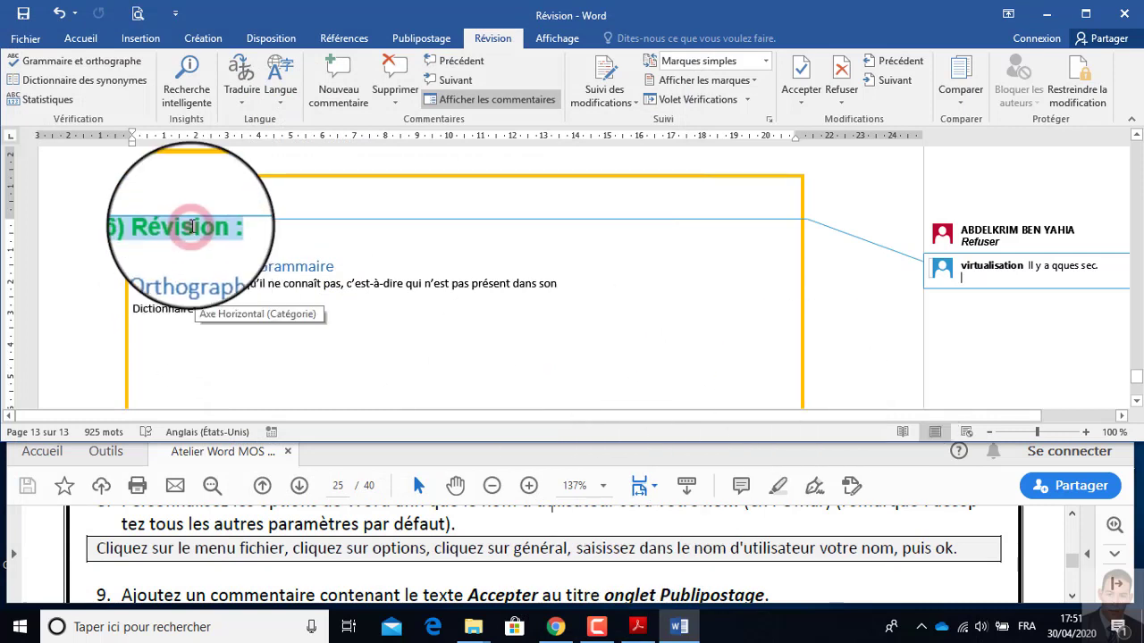
left_click(332, 94)
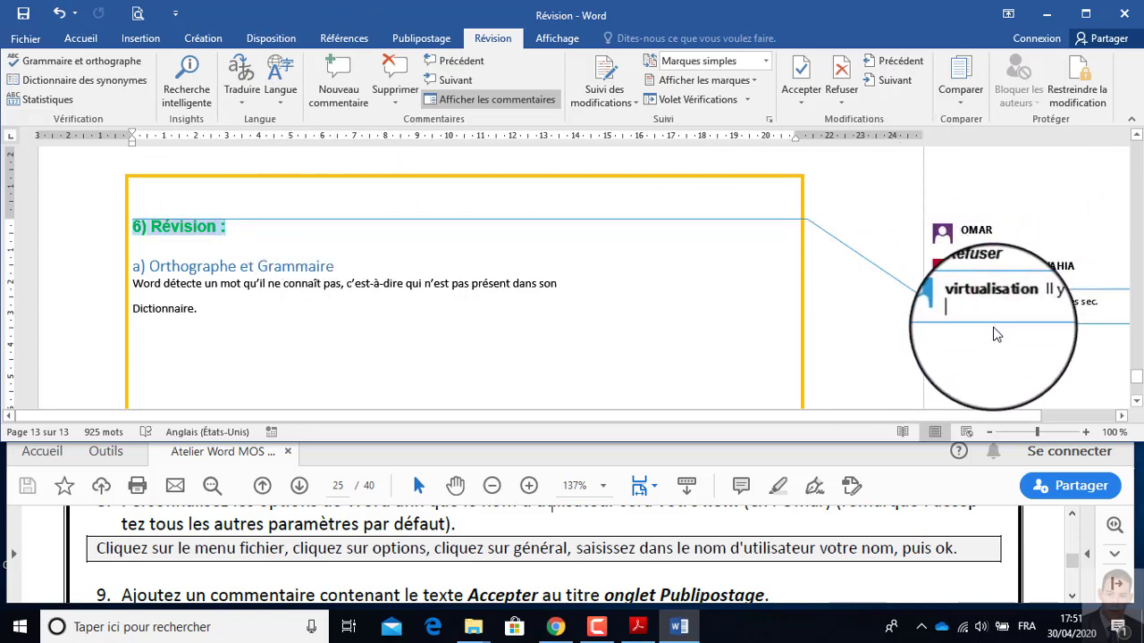
left_click(396, 72)
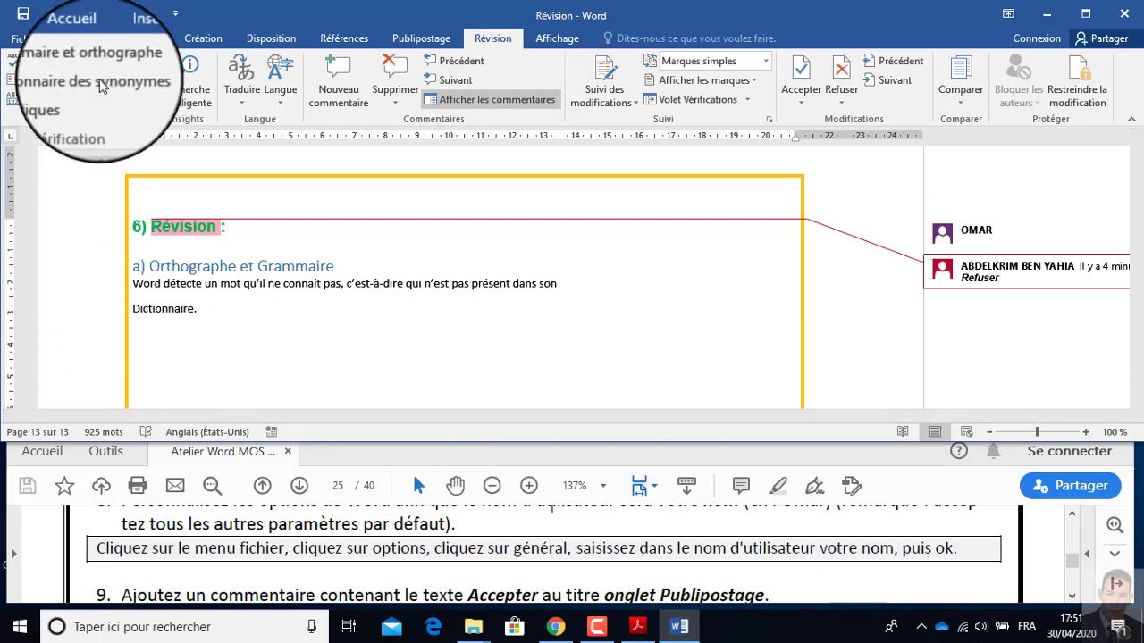
Switch to the exercise PDF and reread instruction 7 about the comment on the subtitle "Révision".
left_click(369, 543)
scroll(393, 549, "up", 1)
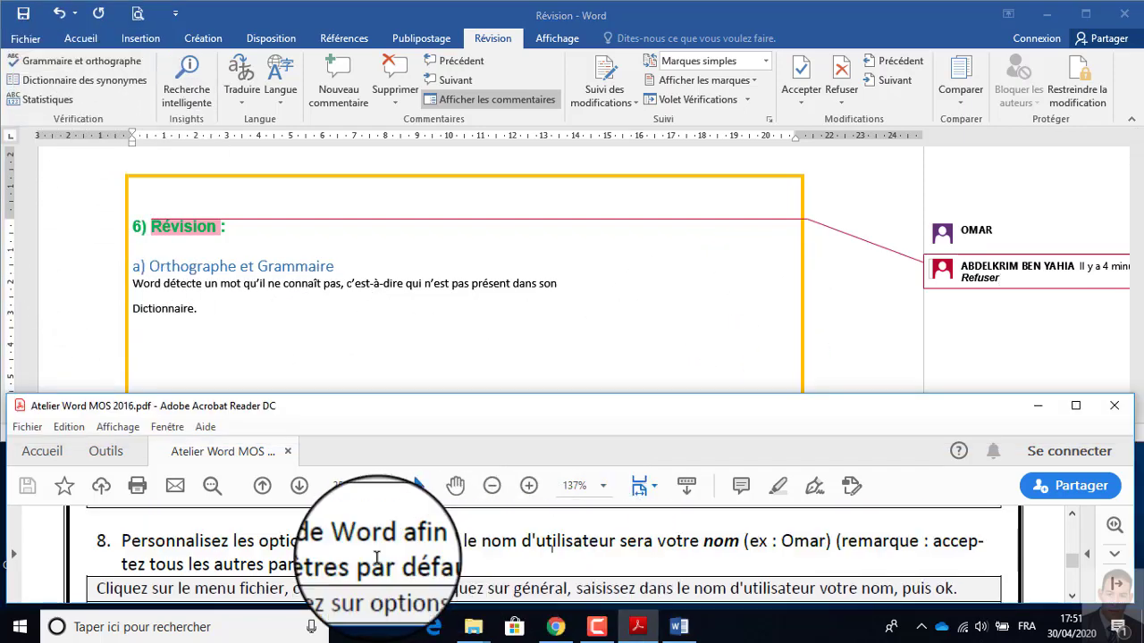
left_click(333, 550)
scroll(333, 550, "up", 2)
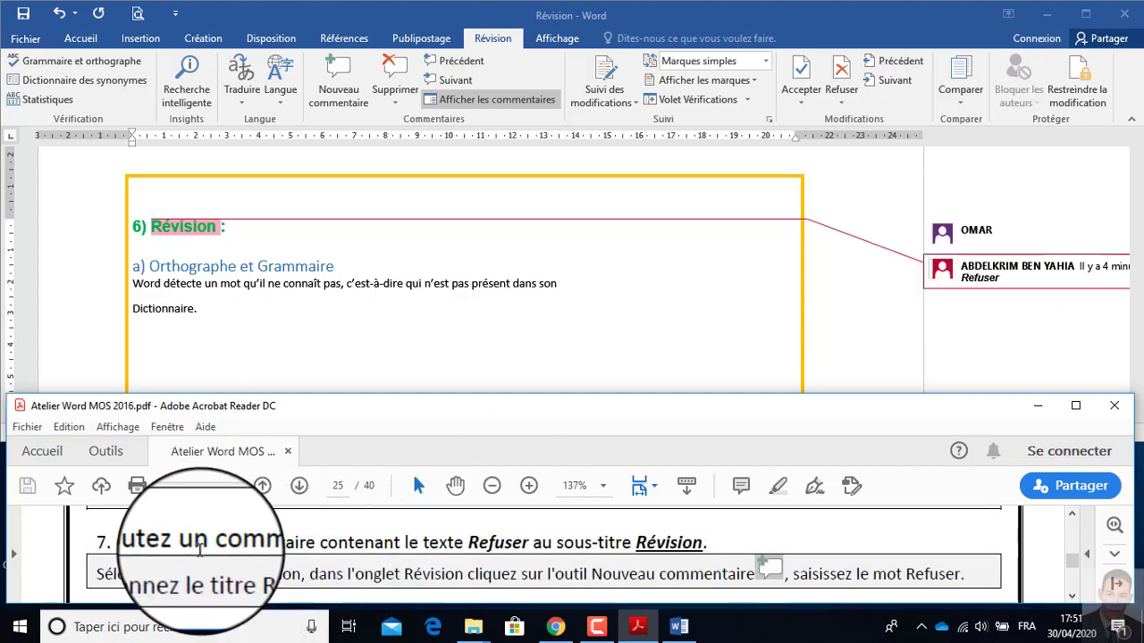
Delete the "Refuser" comment and the remaining empty comment from the word "Révision" in heading 6 of the Word document.
left_click(1028, 268)
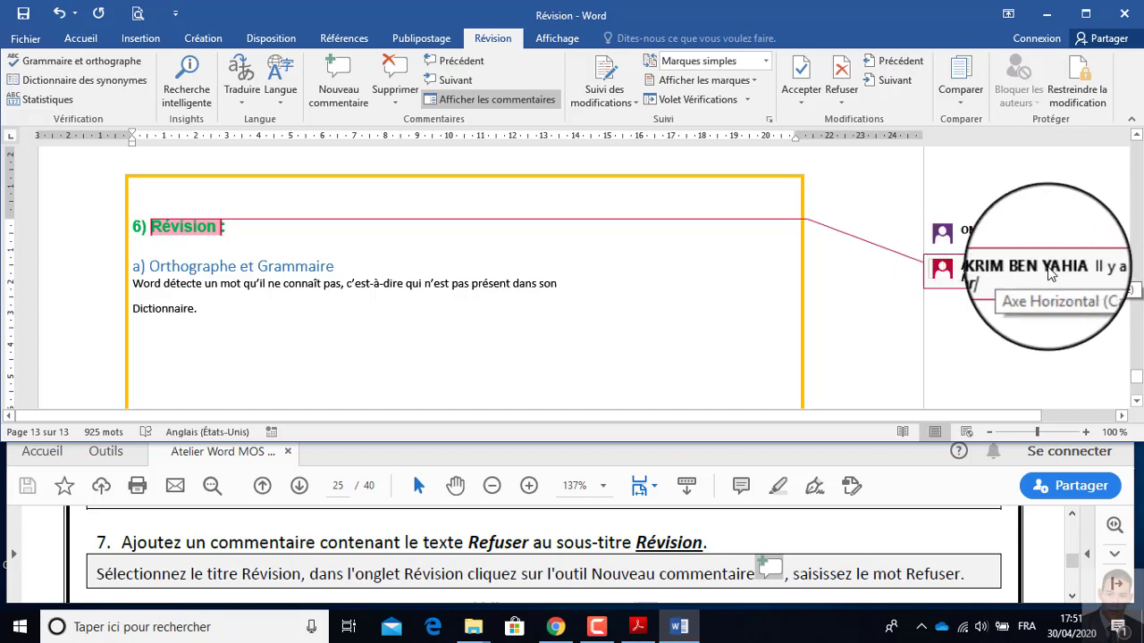
left_click(394, 70)
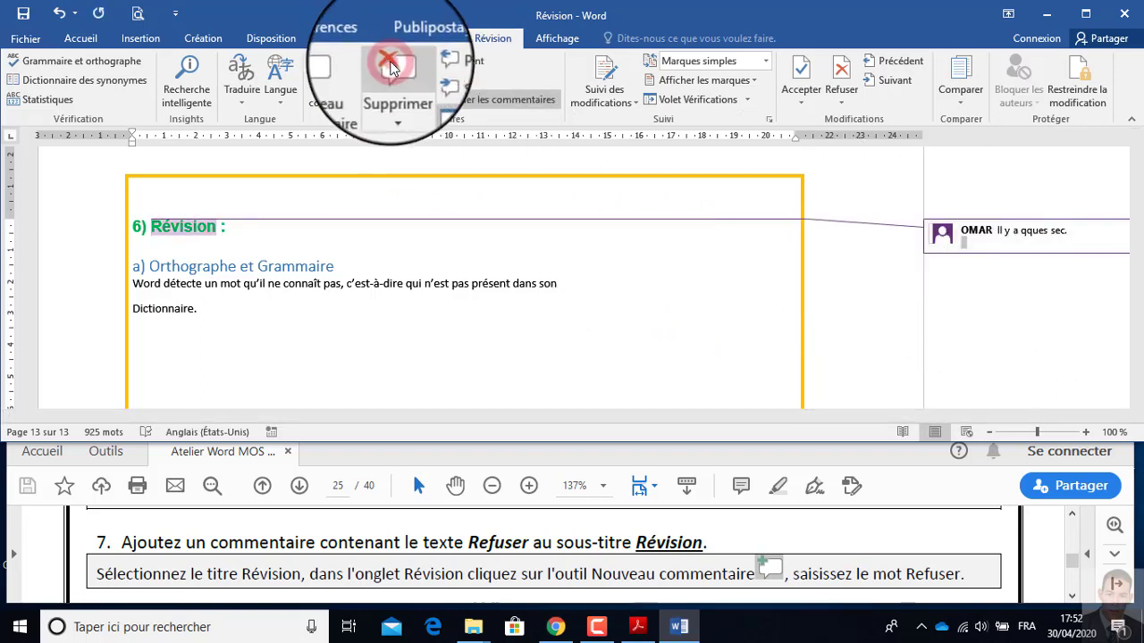
left_click(394, 80)
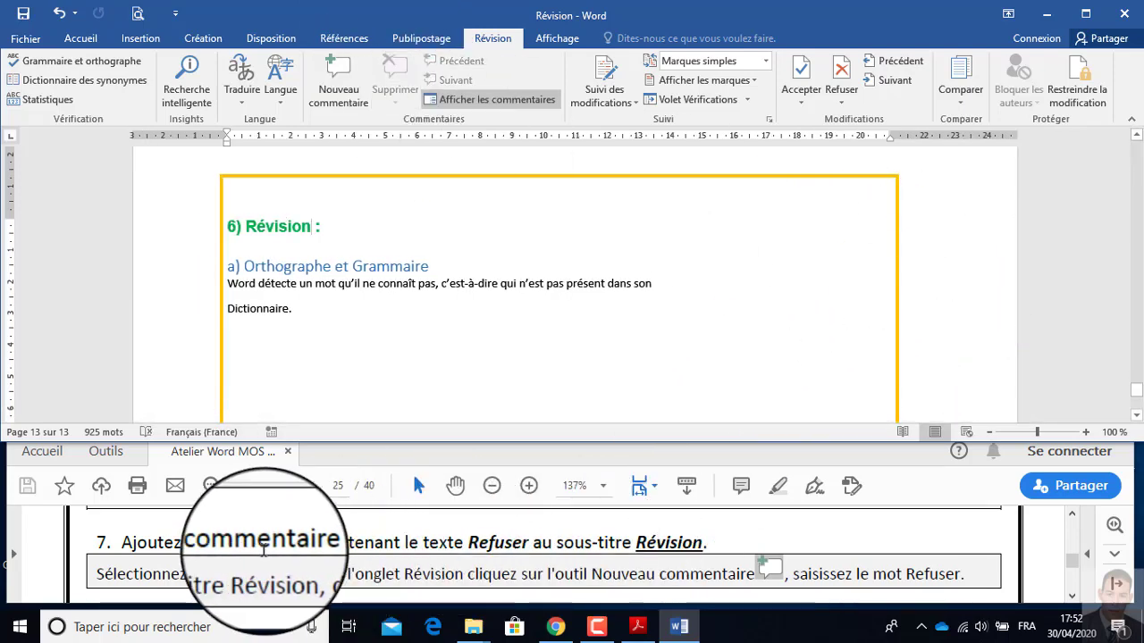
Select the word "Refuser" in instruction 7 of the exercise PDF.
left_click(499, 548)
double_click(498, 542)
key("ctrl+c")
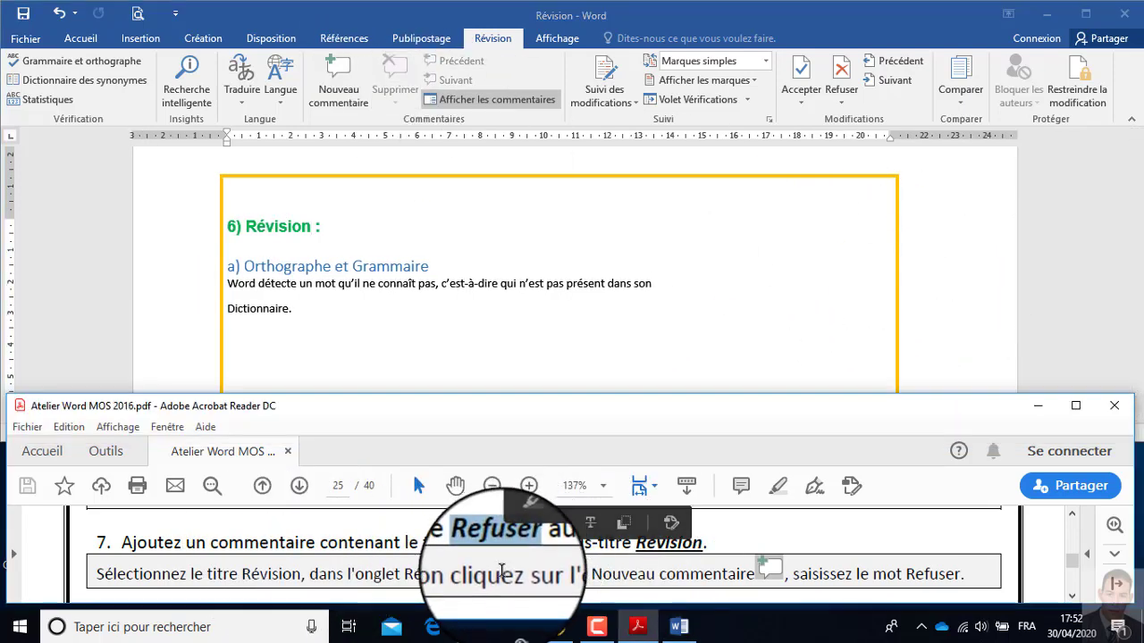
Set the user name to "user" in Word's general options, then reopen the options to check it.
left_click(31, 41)
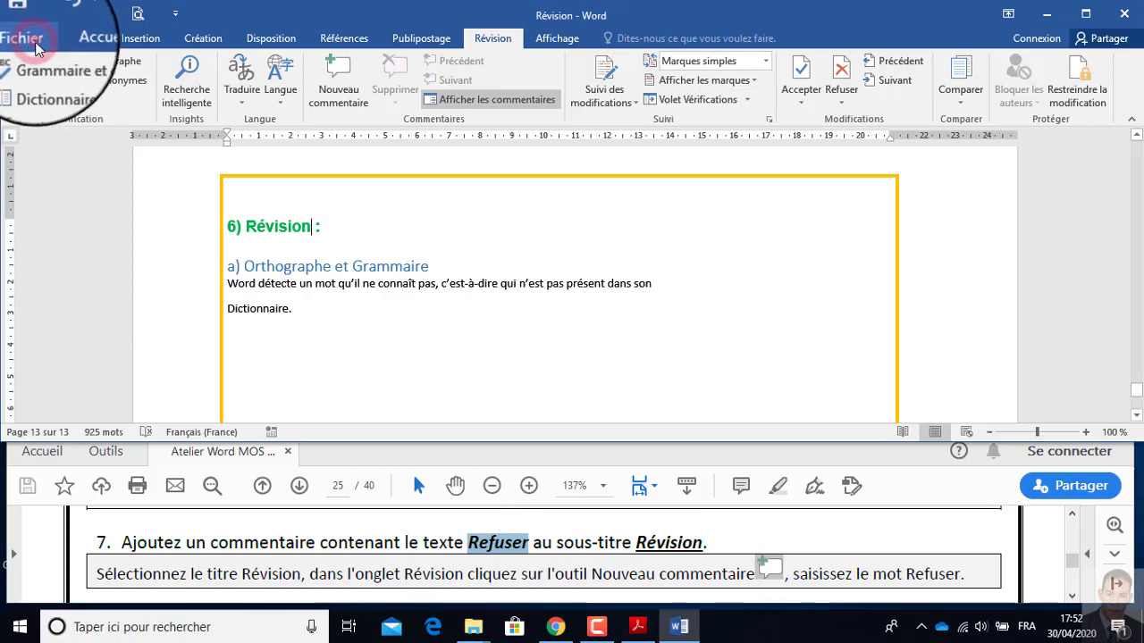
left_click(27, 416)
left_click_drag(378, 228, 286, 227)
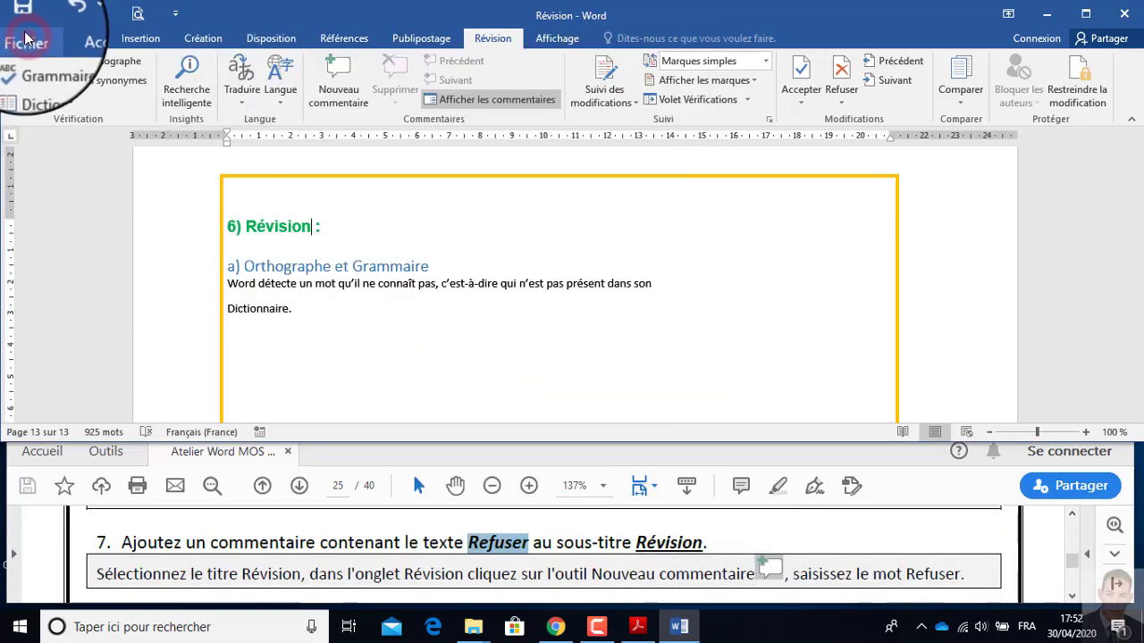
left_click(25, 38)
left_click(79, 417)
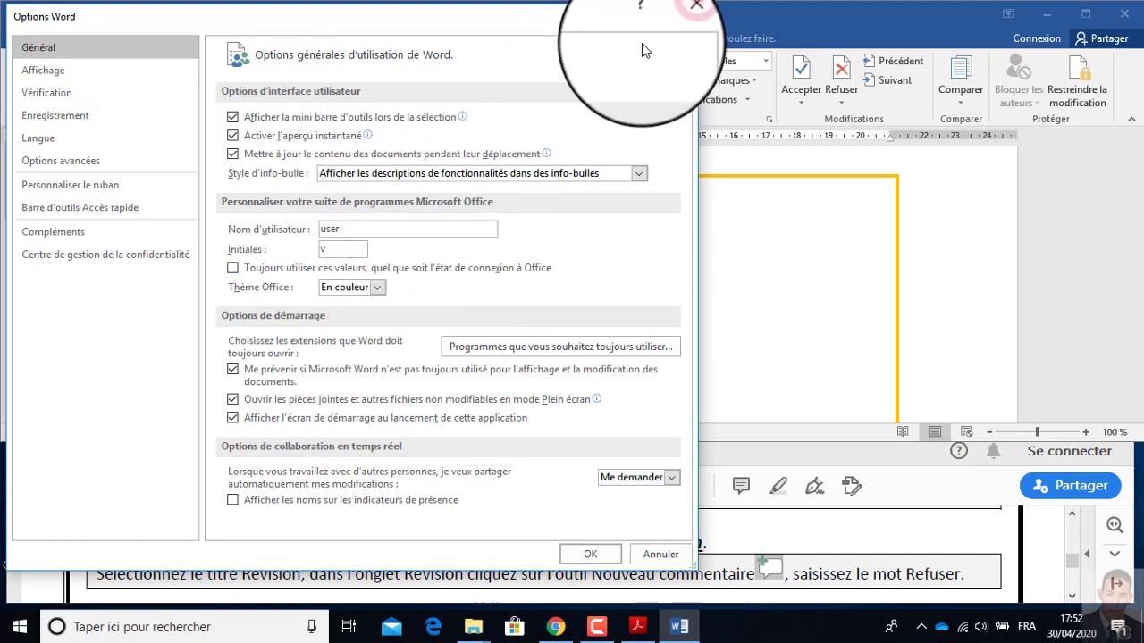
left_click(678, 16)
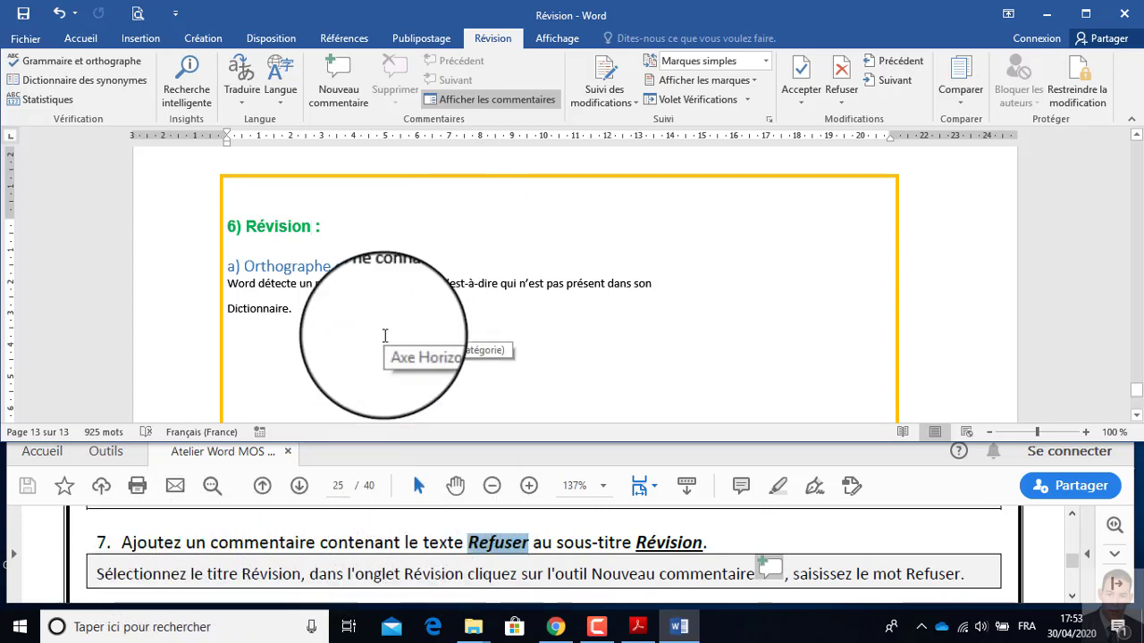
Add a comment containing the pasted text "Refuser" to the word "Révision" in heading 6.
double_click(273, 229)
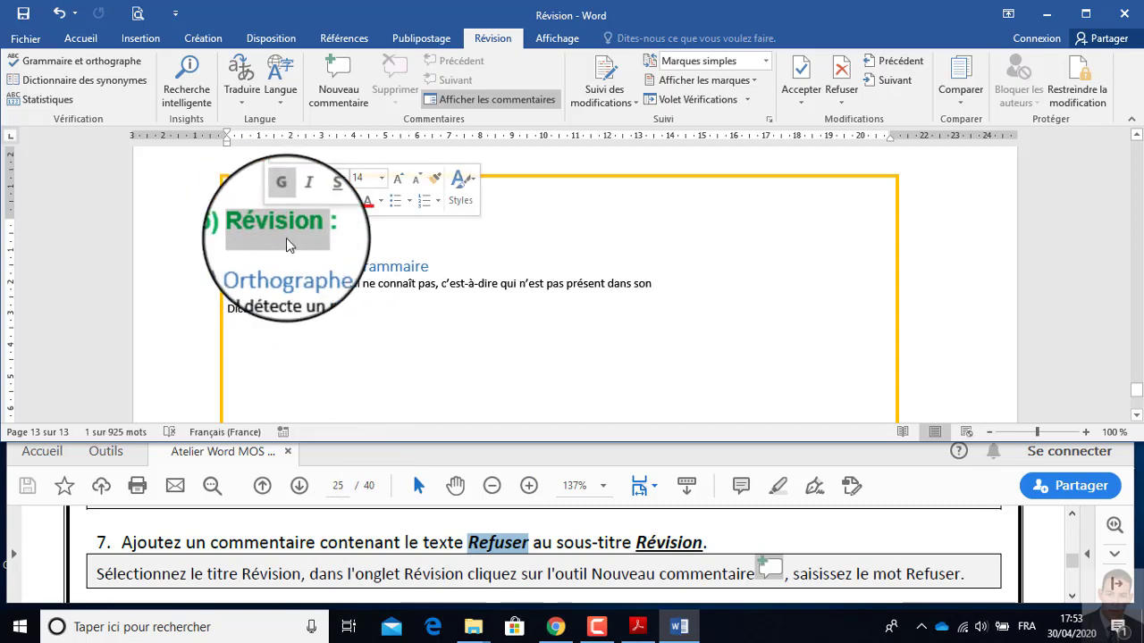
left_click(367, 111)
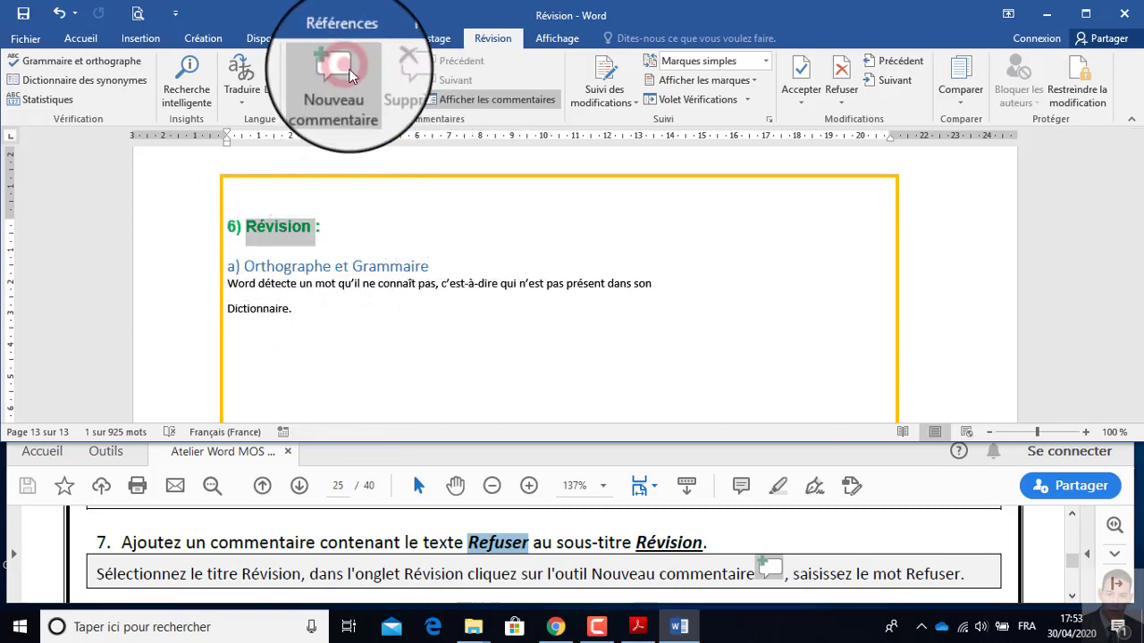
left_click(965, 242)
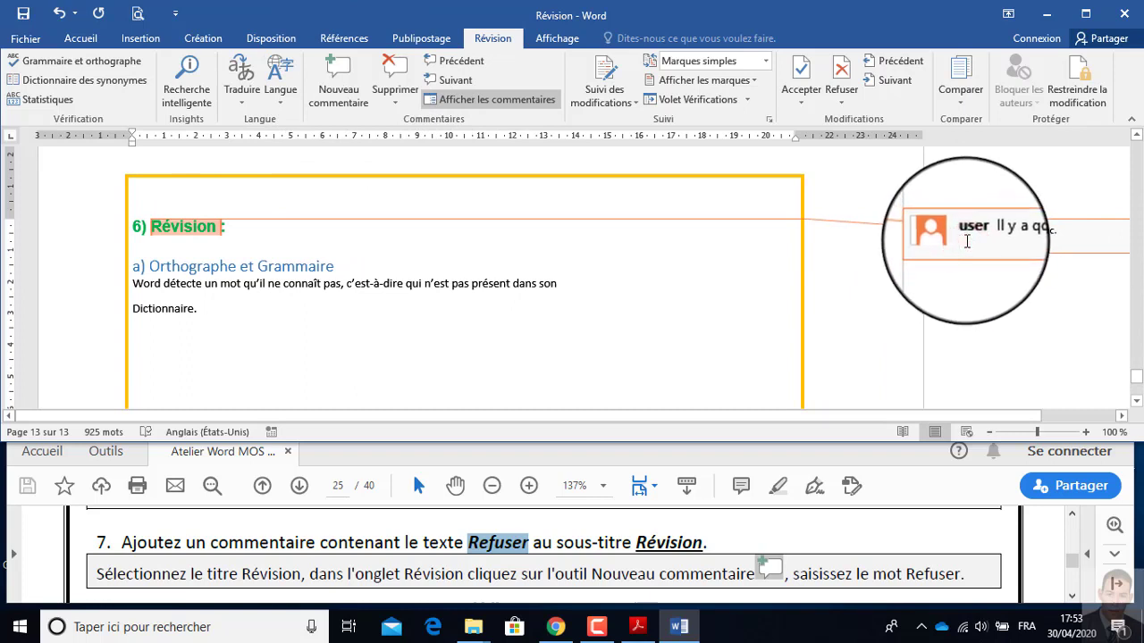
key("ctrl+v")
Read instruction 8 in the exercise PDF and set the user name in Word's general options to its example first name.
left_click(377, 580)
scroll(376, 576, "down", 2)
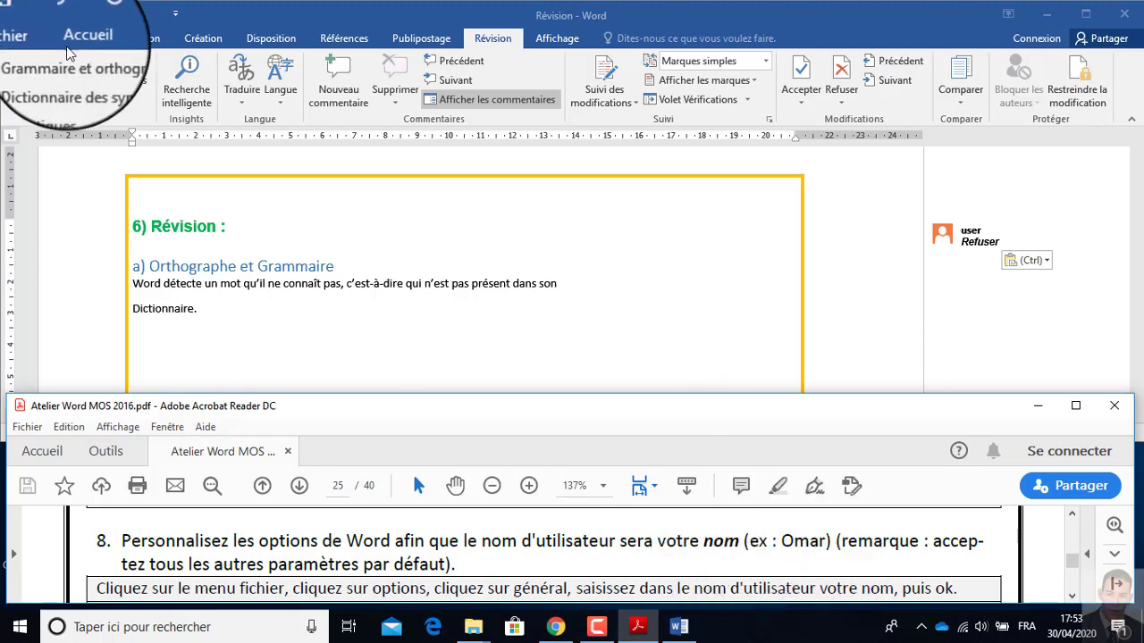
left_click(26, 41)
left_click(27, 41)
left_click(36, 416)
left_click(365, 230)
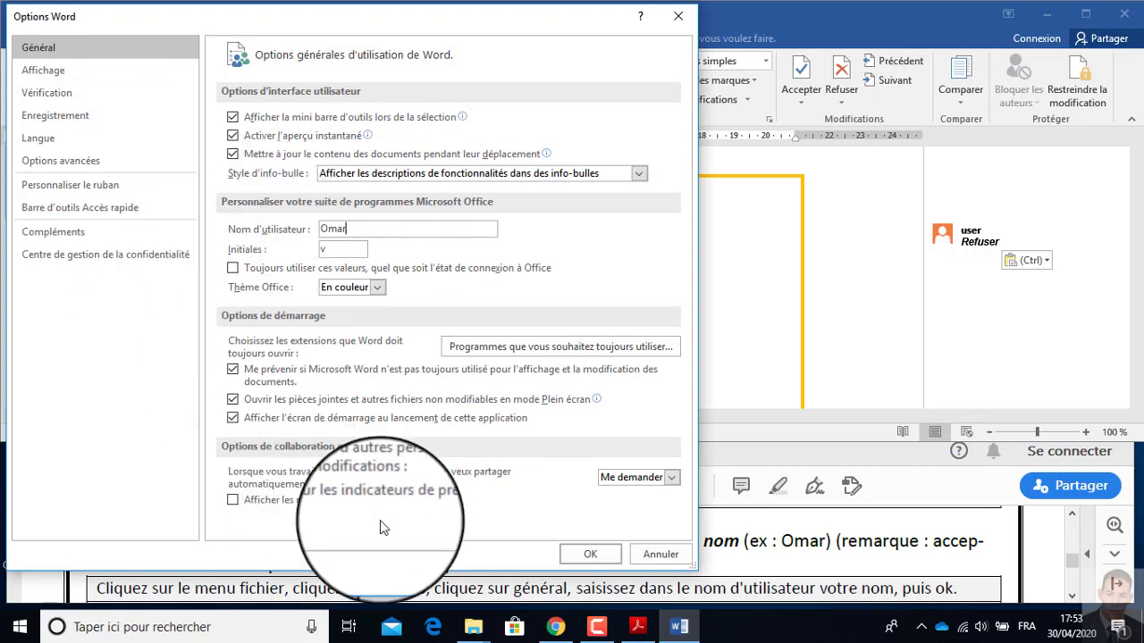
left_click(594, 556)
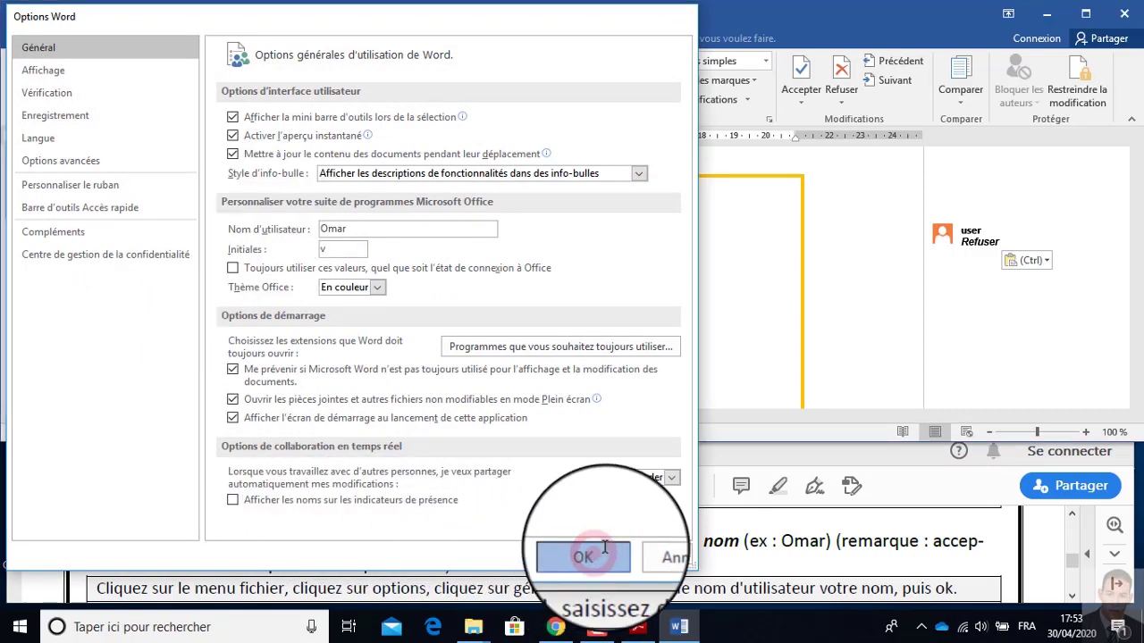
Switch to the exercise PDF and copy the word "Accepter" from instruction 9.
left_click(387, 550)
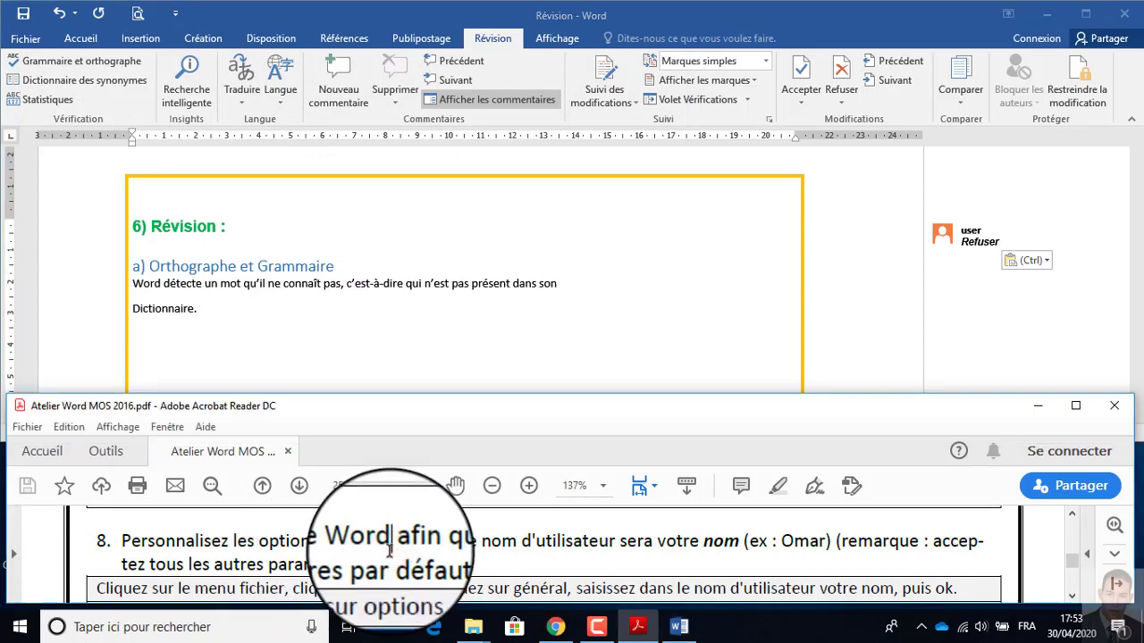
scroll(387, 549, "down", 2)
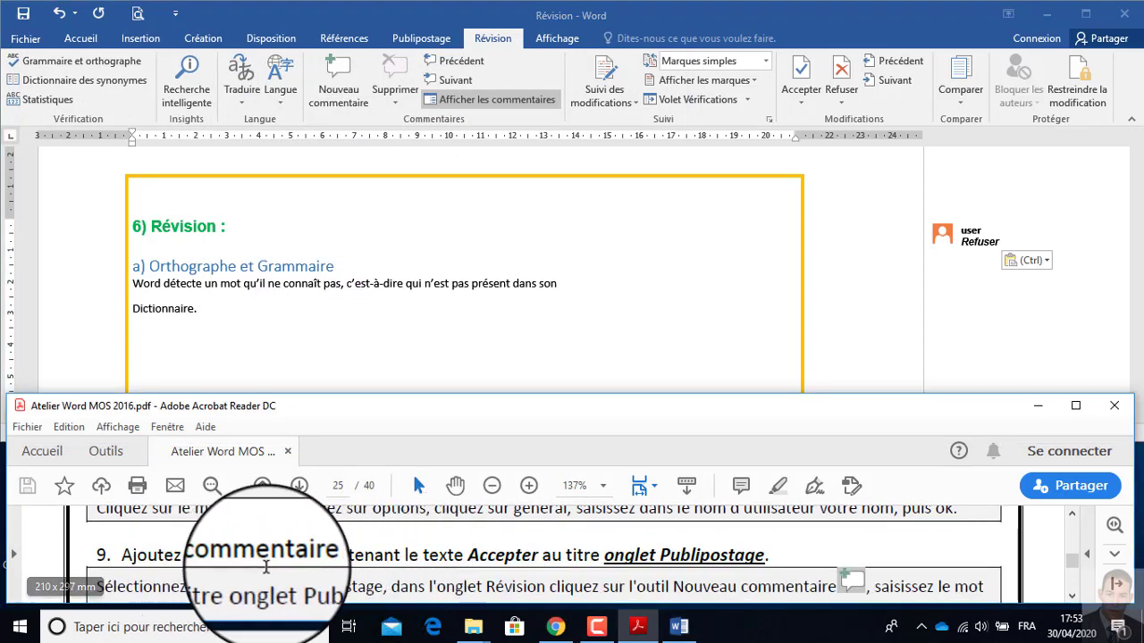
double_click(474, 555)
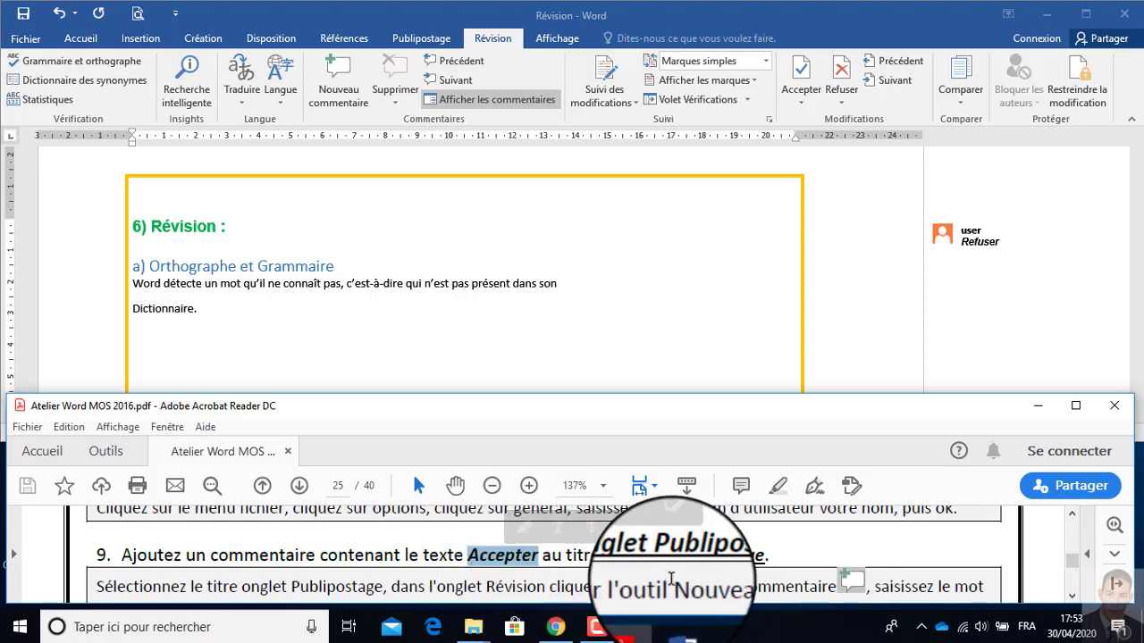
Add a comment with the pasted text "Accepter" to "Onglet Publipostage" in heading 5 of the Word document.
scroll(336, 309, "down", 2)
scroll(336, 311, "down", 3)
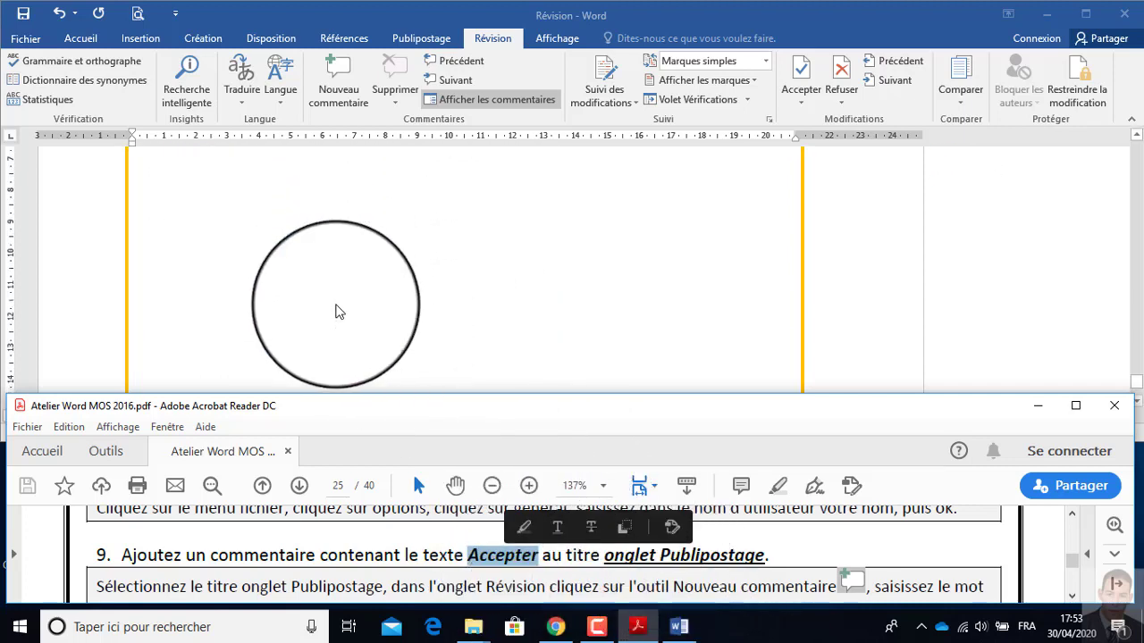
scroll(335, 304, "up", 10)
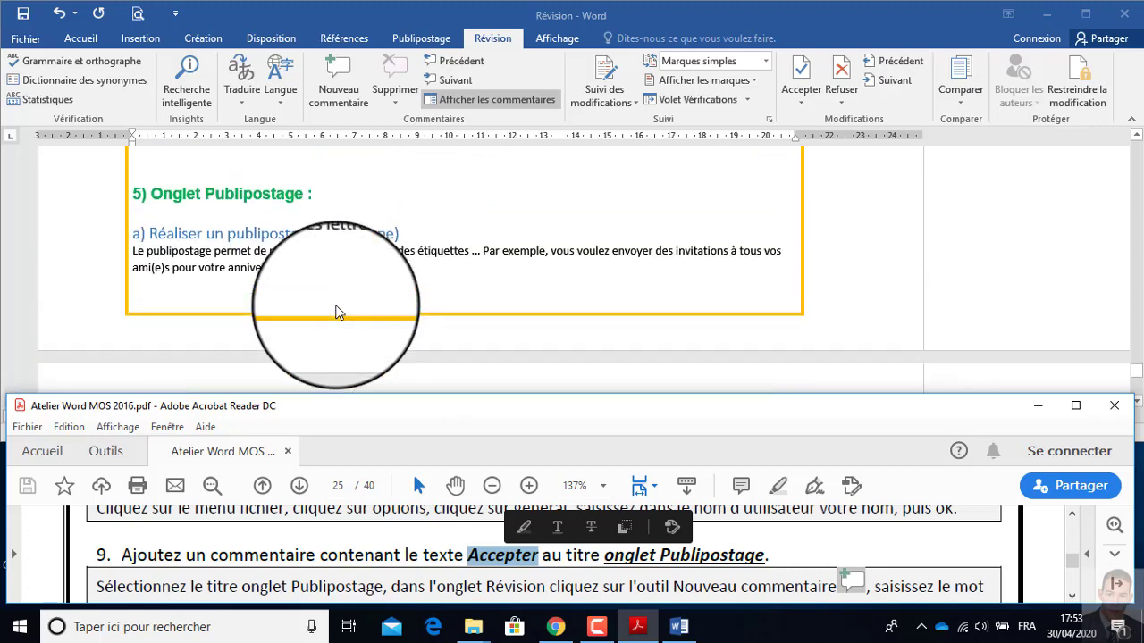
left_click(303, 272)
left_click_drag(304, 272, 159, 273)
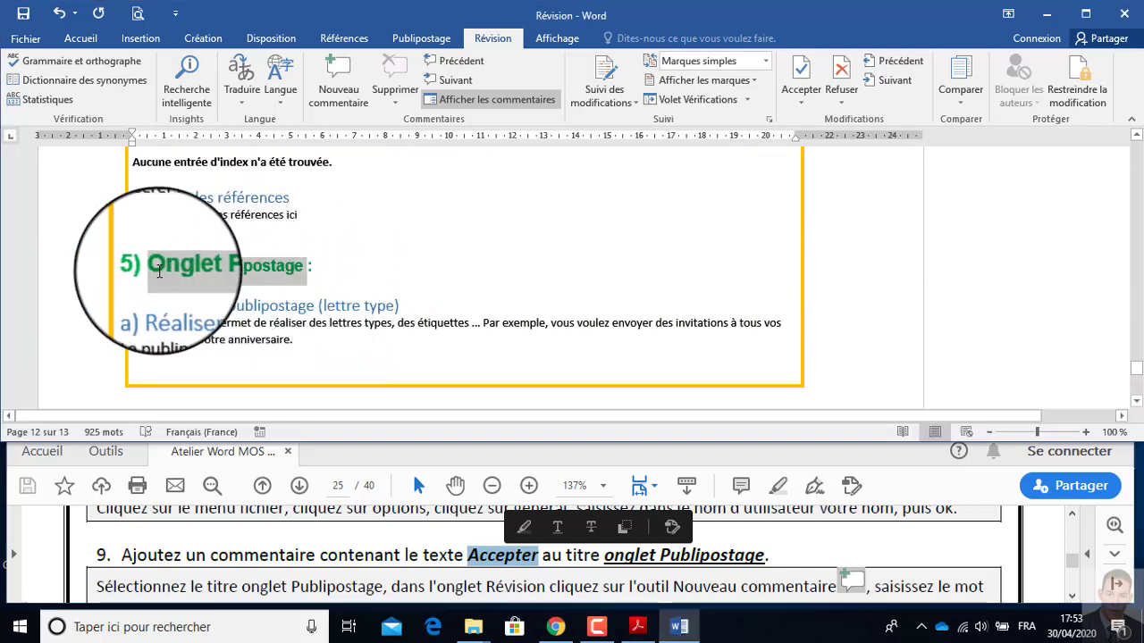
left_click(338, 85)
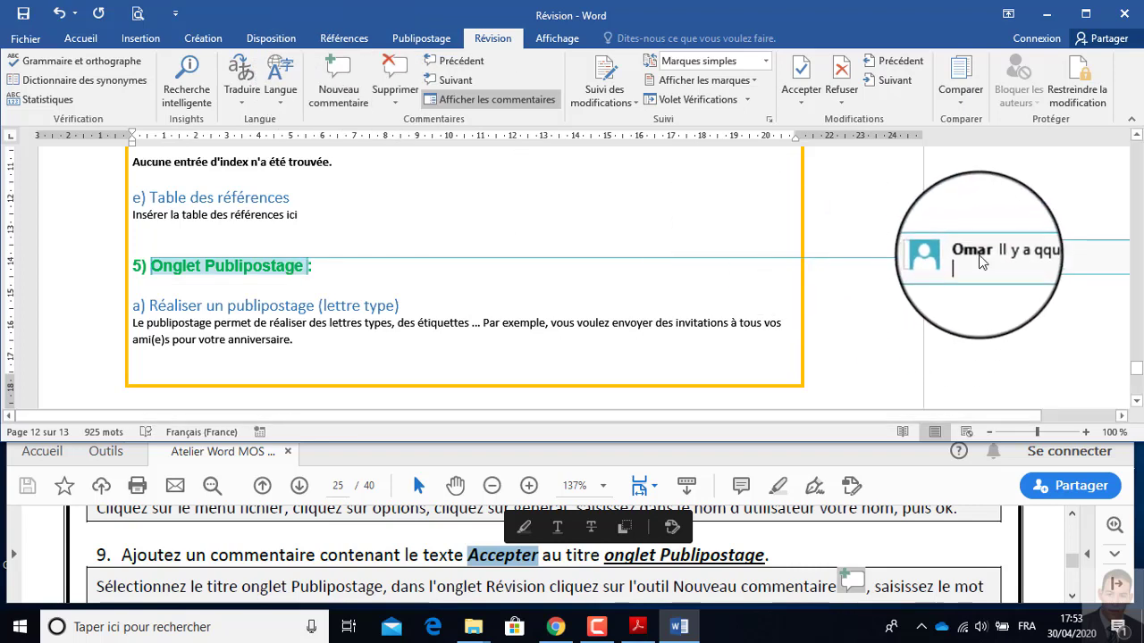
left_click(971, 265)
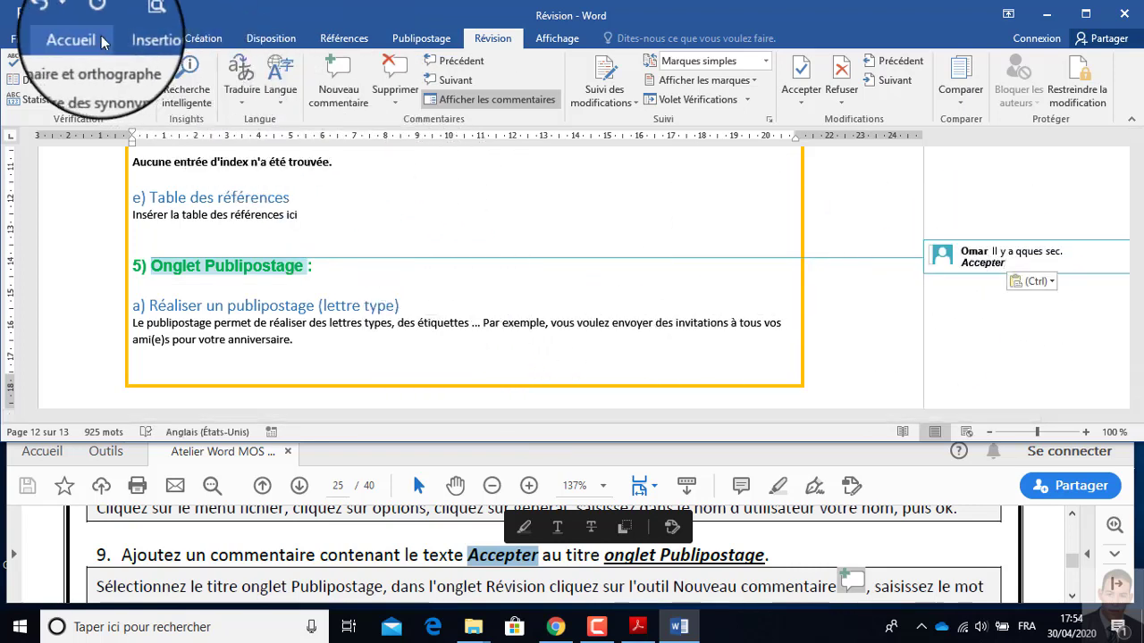
Read instruction 10 in the exercise PDF and turn on change tracking in the Word document.
left_click(786, 552)
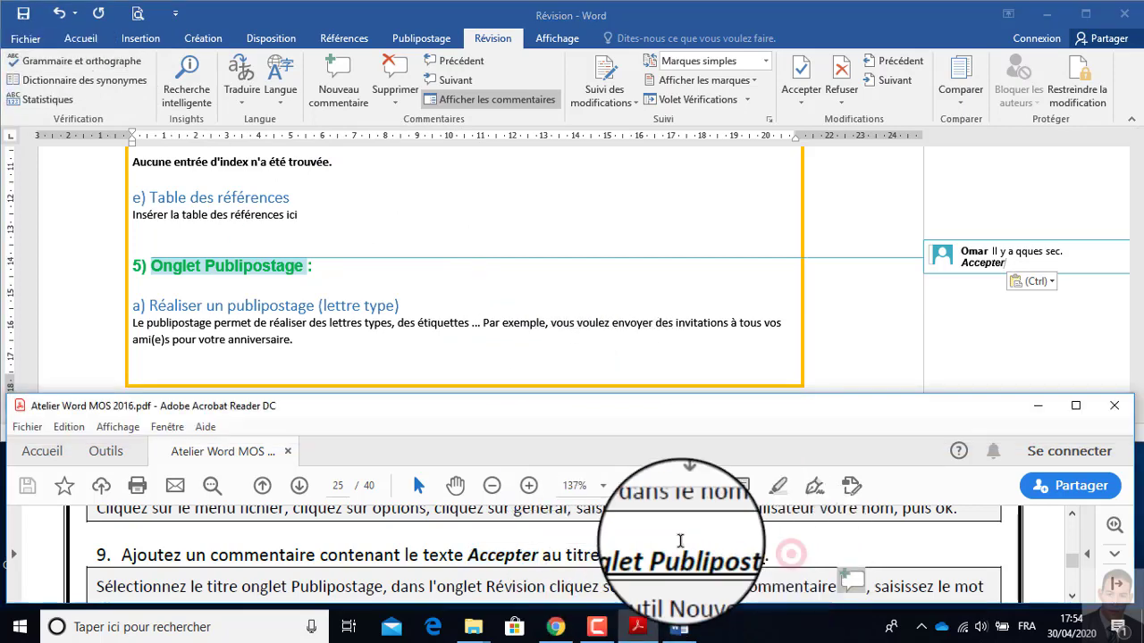
scroll(268, 545, "down", 3)
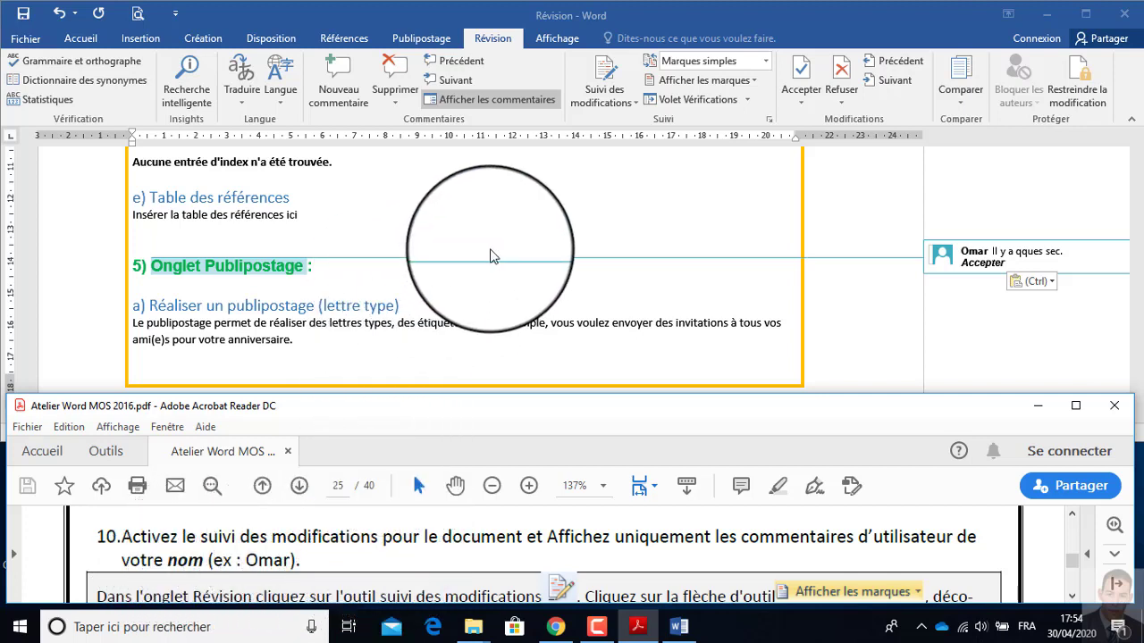
left_click(413, 213)
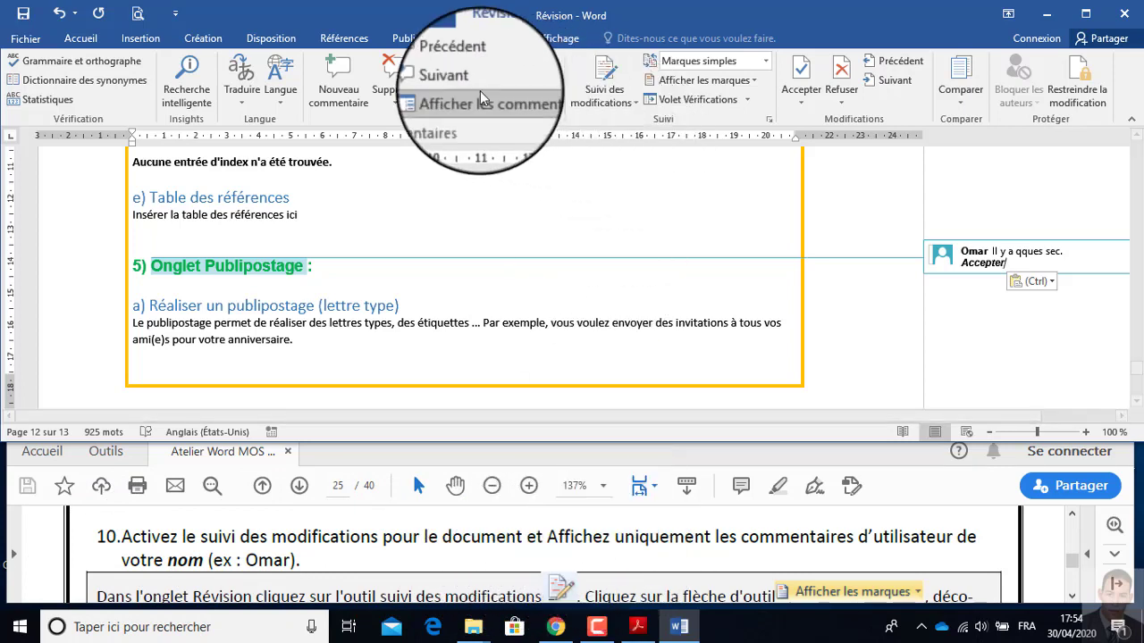
left_click(494, 41)
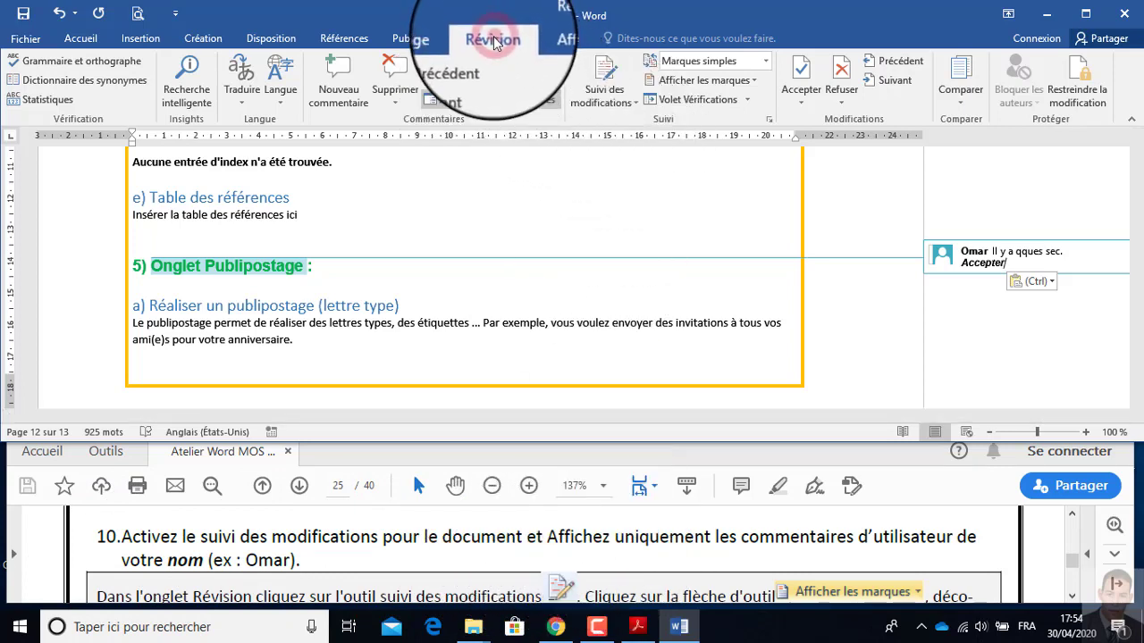
left_click(603, 85)
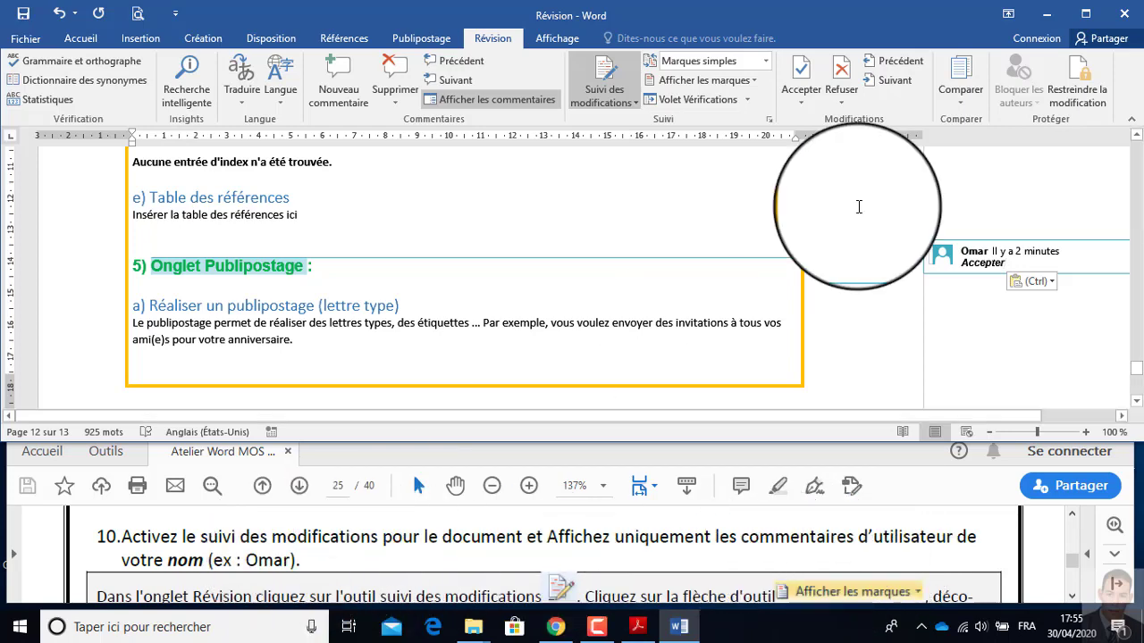
Review the comments on headings 5 and 6, then hide ink annotations, insertions and deletions, and formatting from the displayed markup.
scroll(790, 291, "up", 2)
scroll(789, 289, "down", 5)
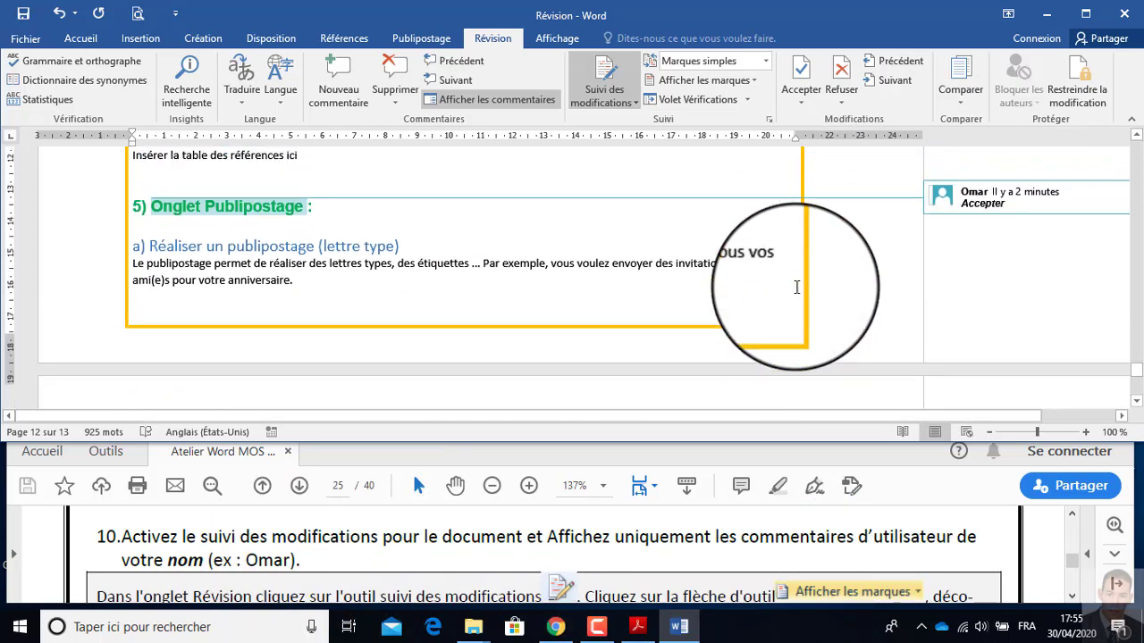
scroll(799, 284, "up", 4)
scroll(991, 293, "down", 5)
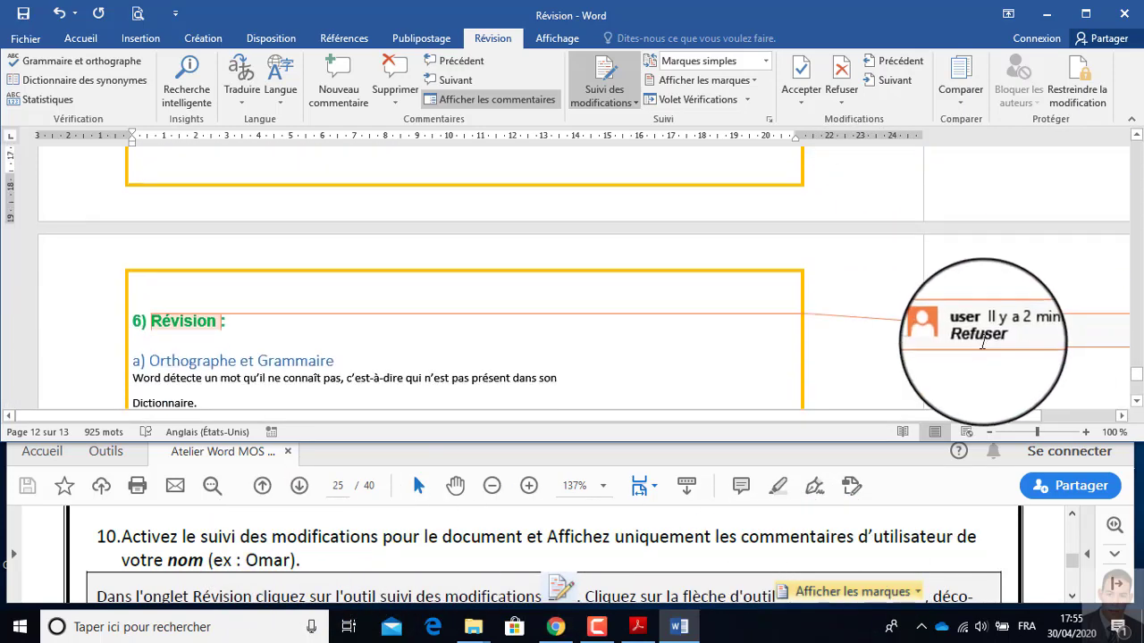
scroll(485, 293, "up", 6)
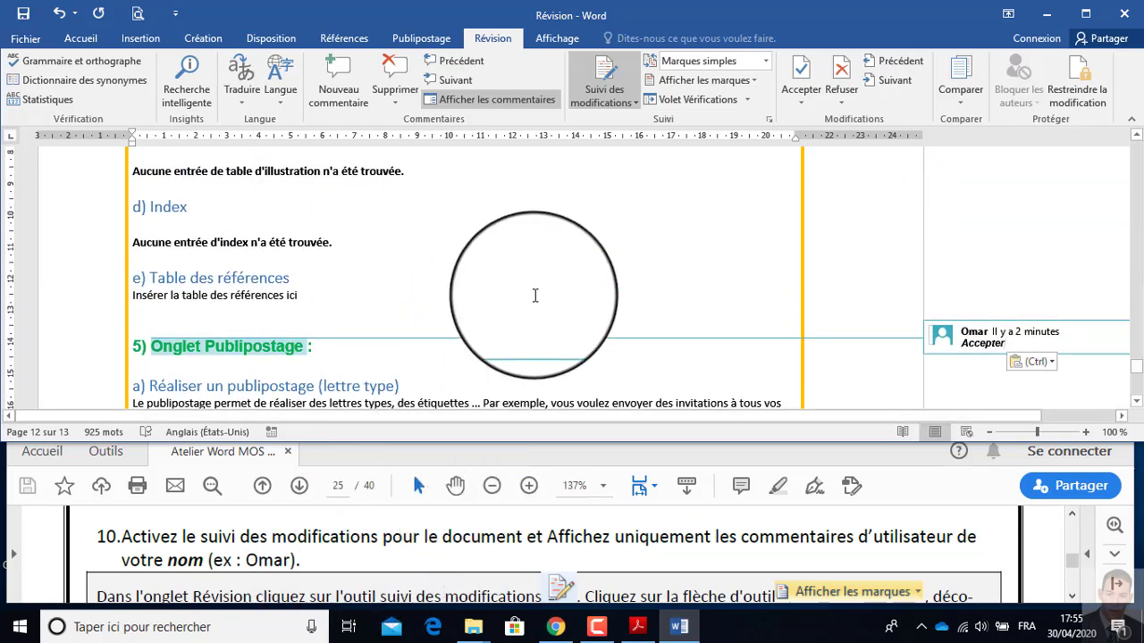
left_click(400, 260)
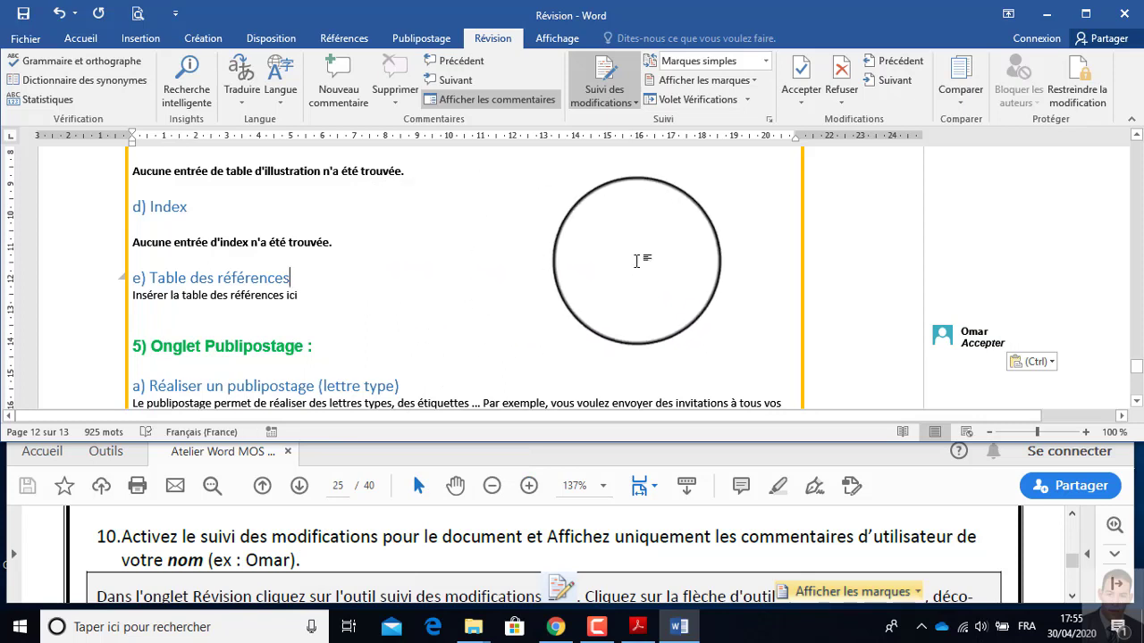
left_click(752, 84)
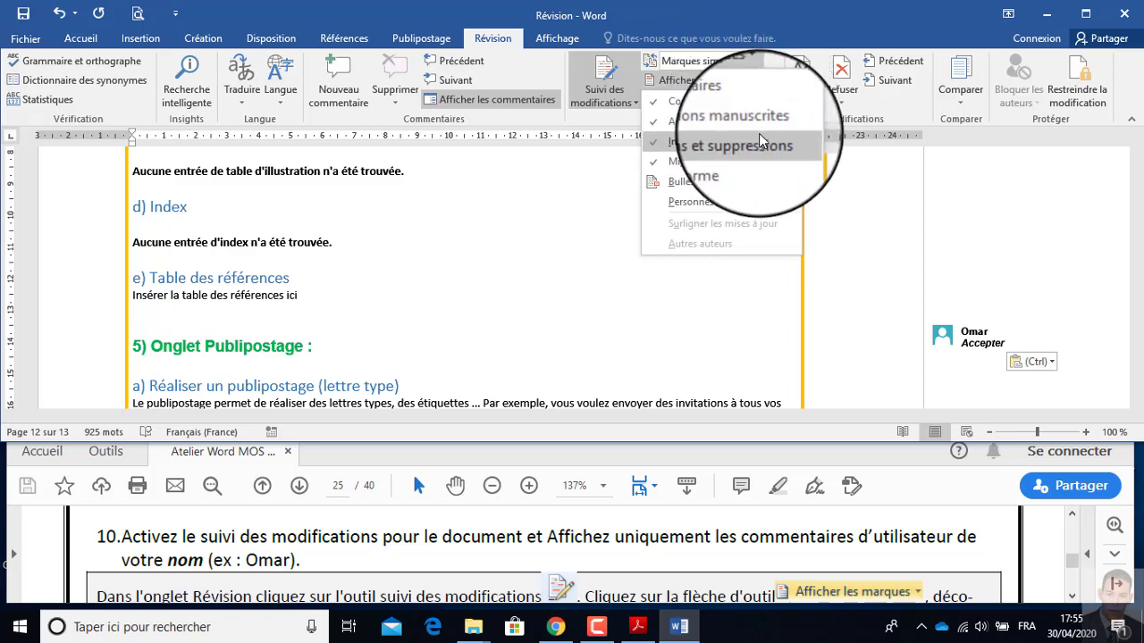
left_click(653, 123)
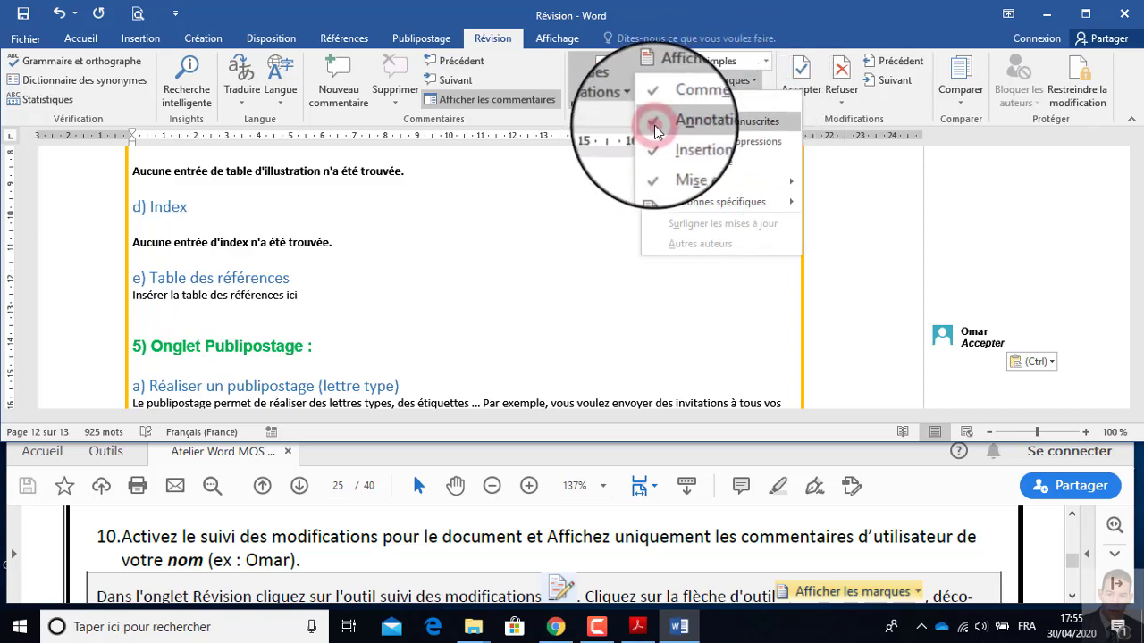
left_click(751, 85)
left_click(667, 145)
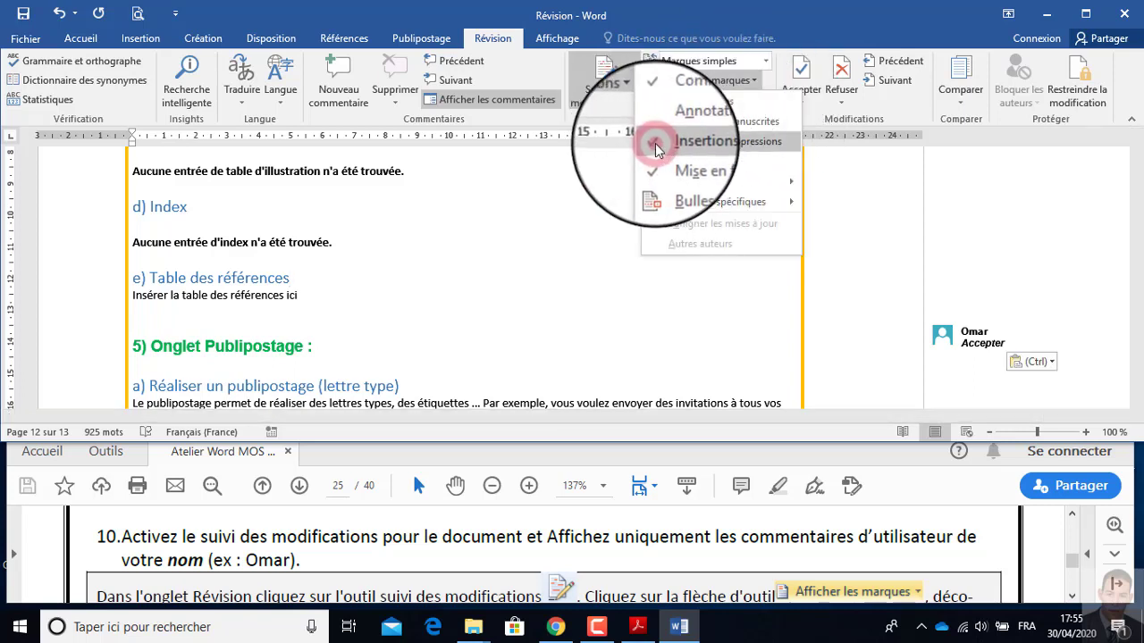
left_click(751, 81)
left_click(658, 168)
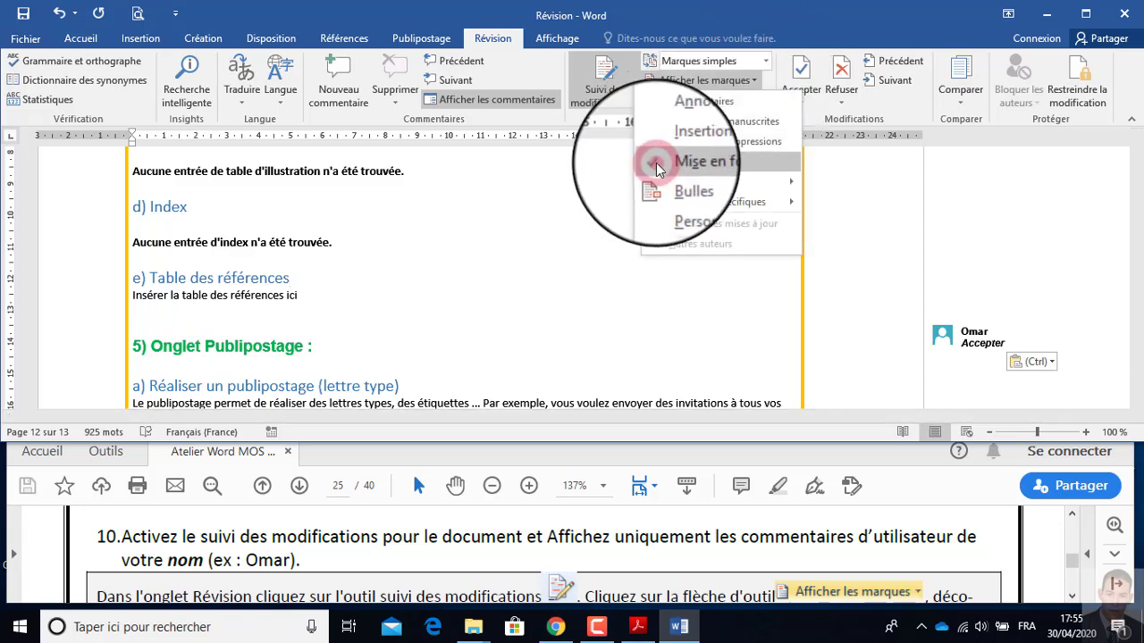
Hide the markup of the reviewer "user" so only the other reviewer's comments show, and check headings 6 and 5.
left_click(751, 82)
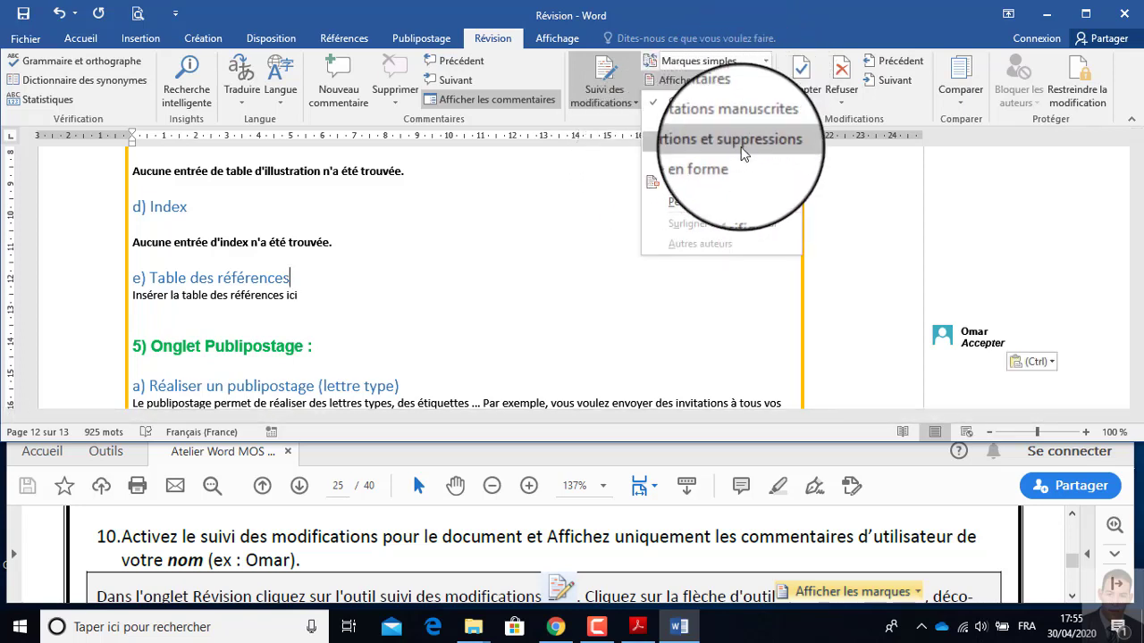
mouse_move(754, 203)
left_click(816, 230)
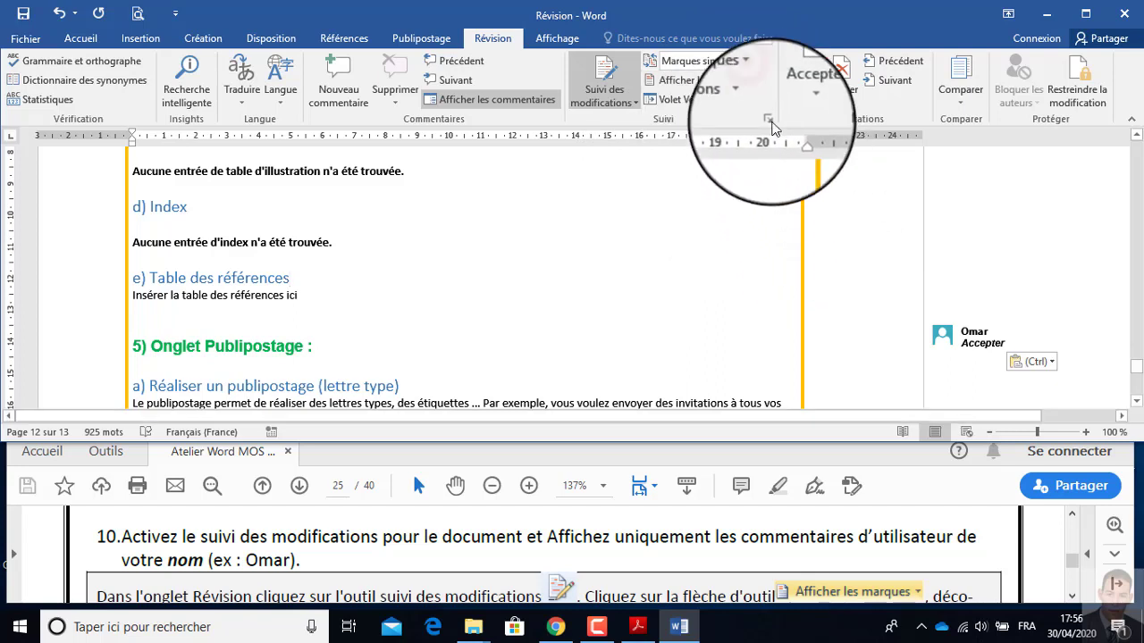
left_click(750, 81)
mouse_move(754, 204)
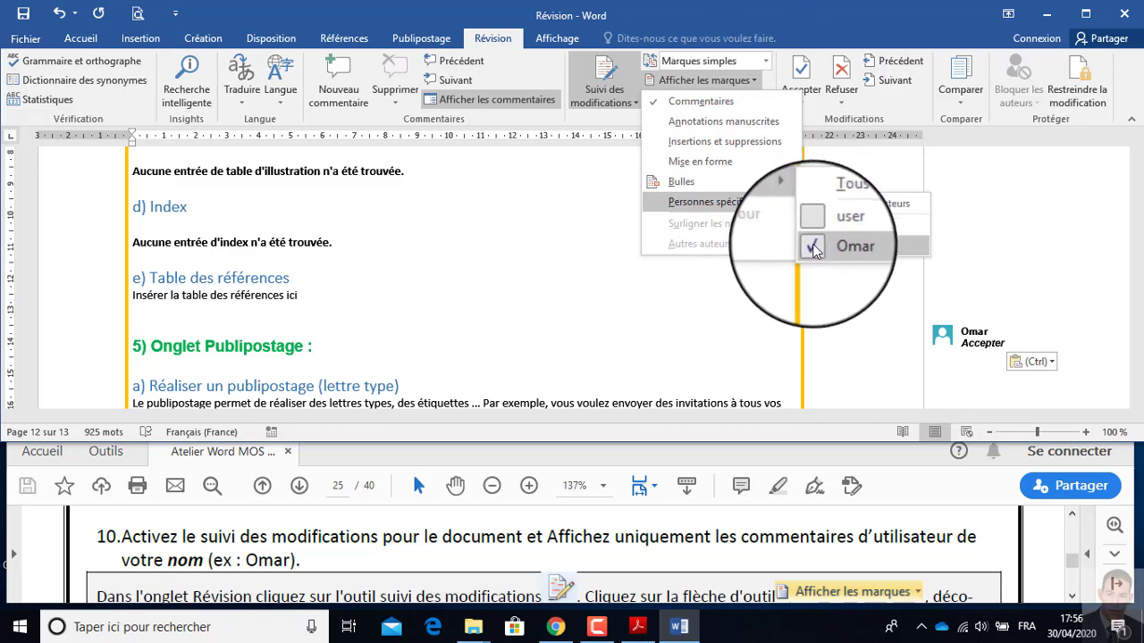
left_click(498, 257)
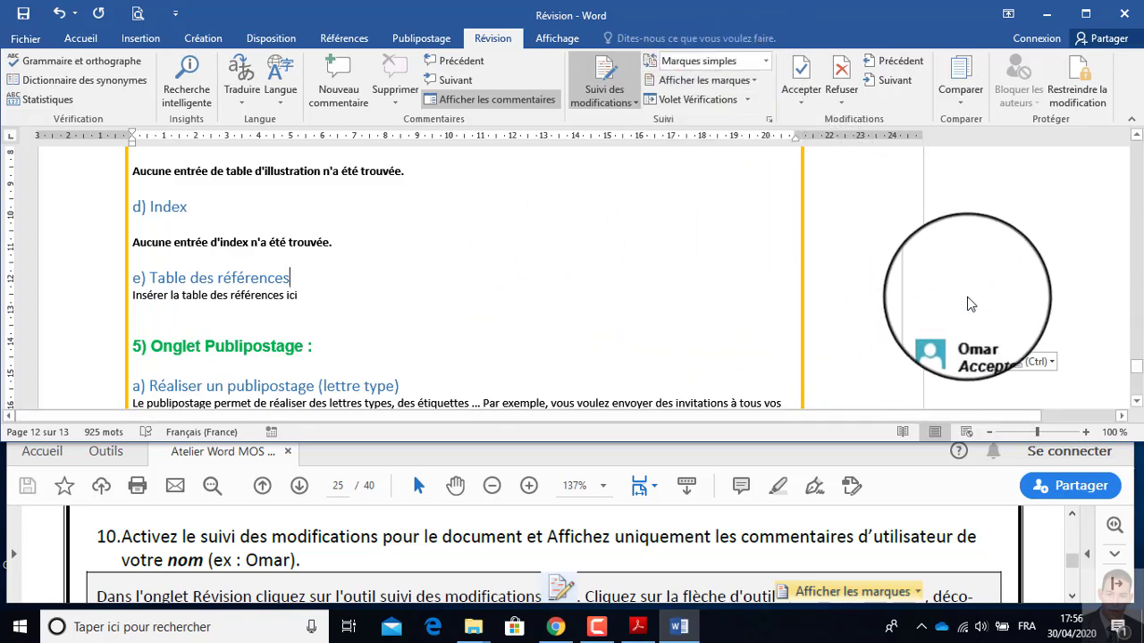
scroll(971, 304, "down", 8)
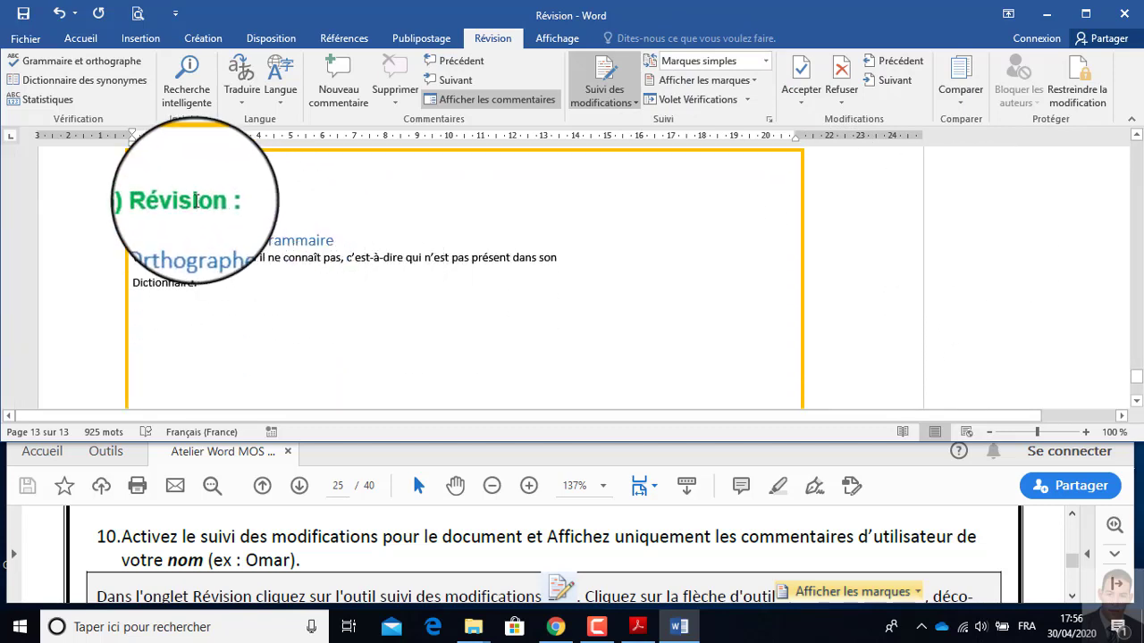
scroll(960, 216, "up", 5)
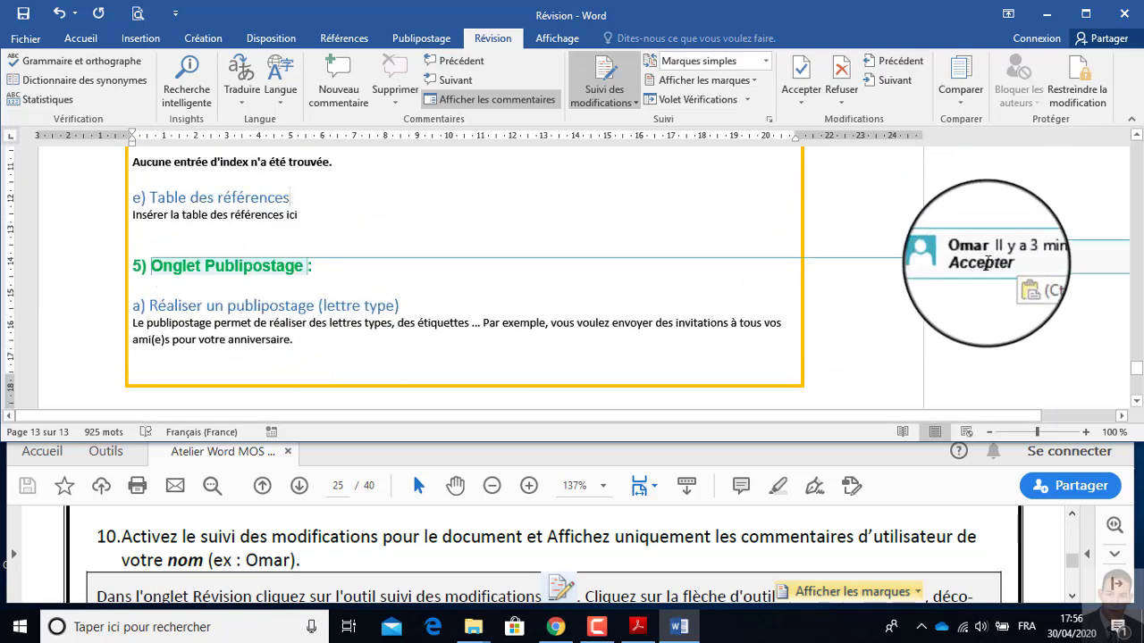
Switch to the exercise PDF and look past instruction 10 to the following page.
left_click(364, 554)
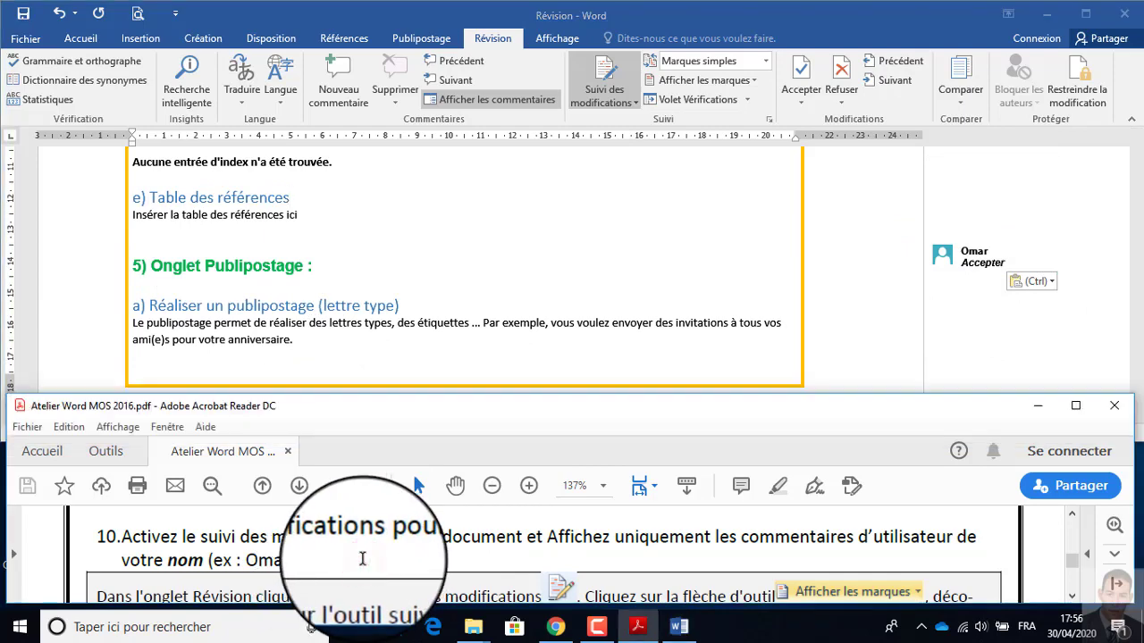
scroll(363, 556, "down", 2)
scroll(362, 559, "down", 10)
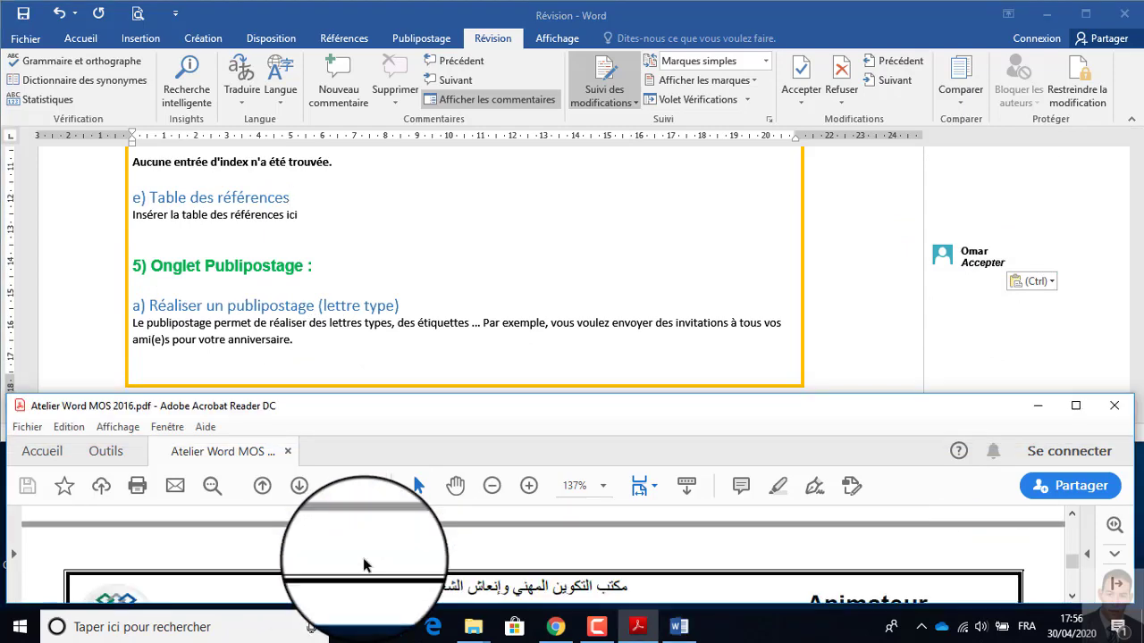
Copy the text "suivi des modifications" from instruction 11 in the PDF and paste it at the end of the Word document.
scroll(363, 558, "up", 2)
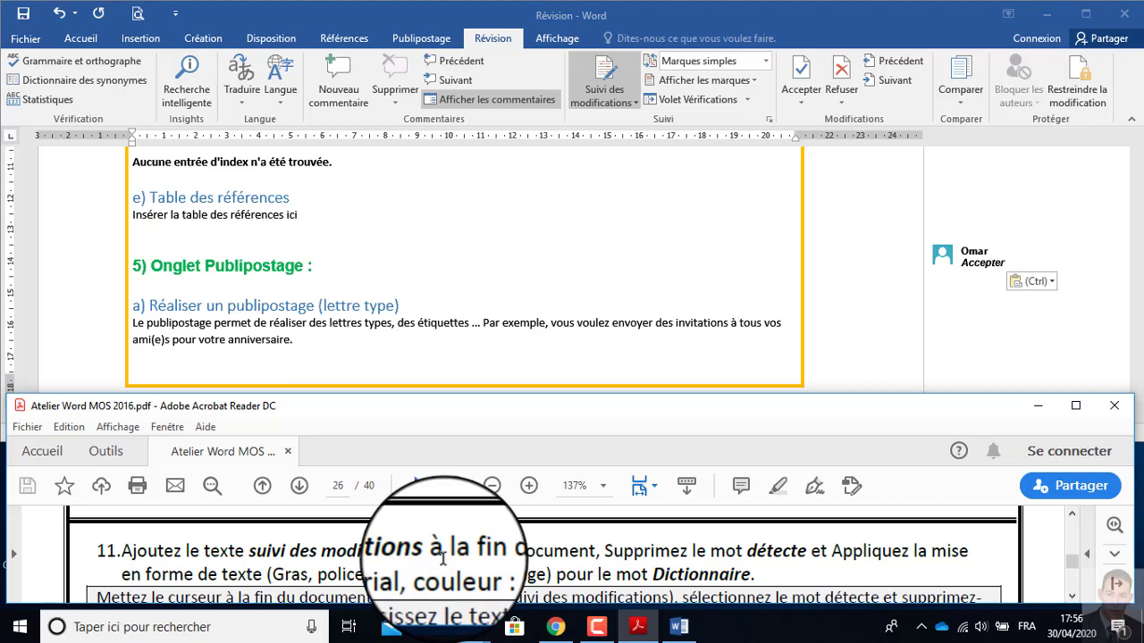
left_click_drag(430, 554, 254, 554)
key("ctrl+c")
left_click(518, 551)
scroll(391, 286, "down", 10)
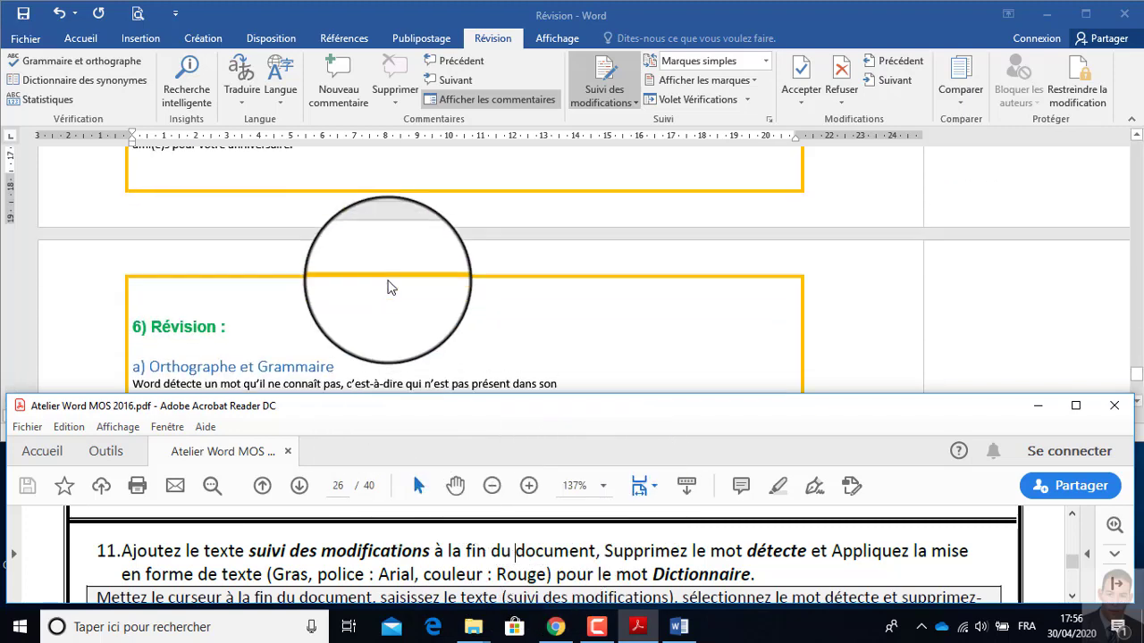
left_click(164, 256)
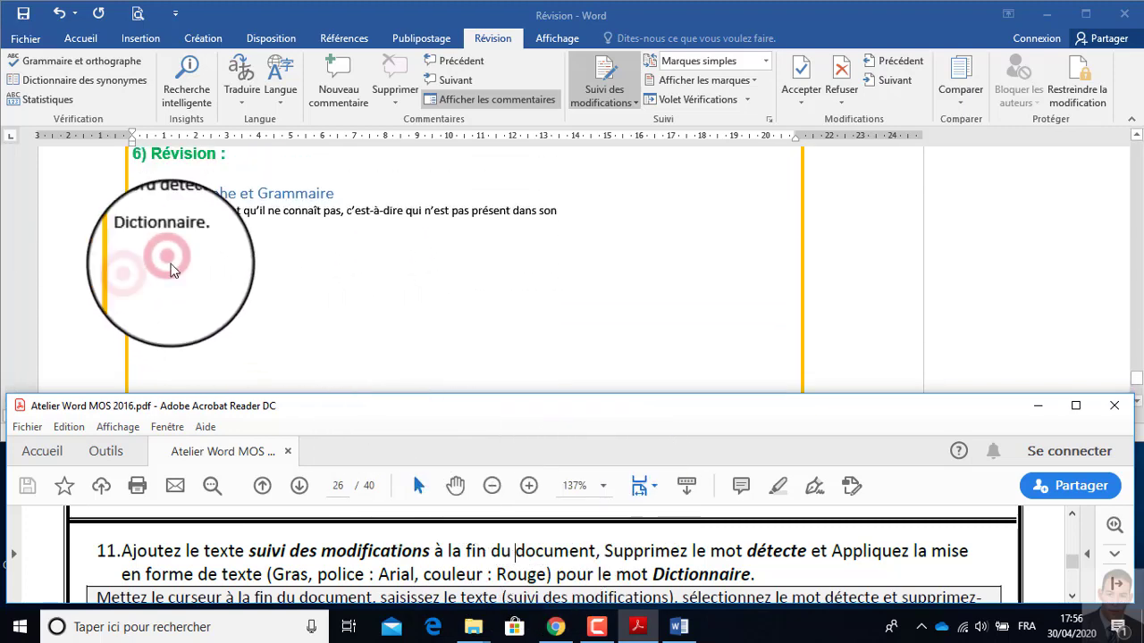
left_click(134, 266)
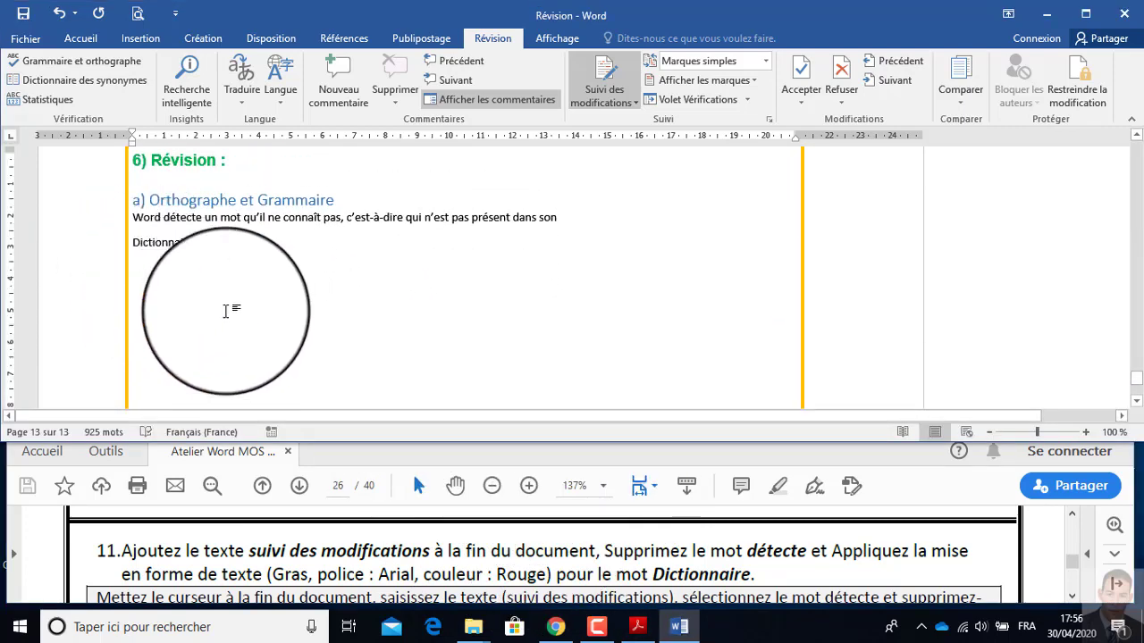
key("ctrl+v")
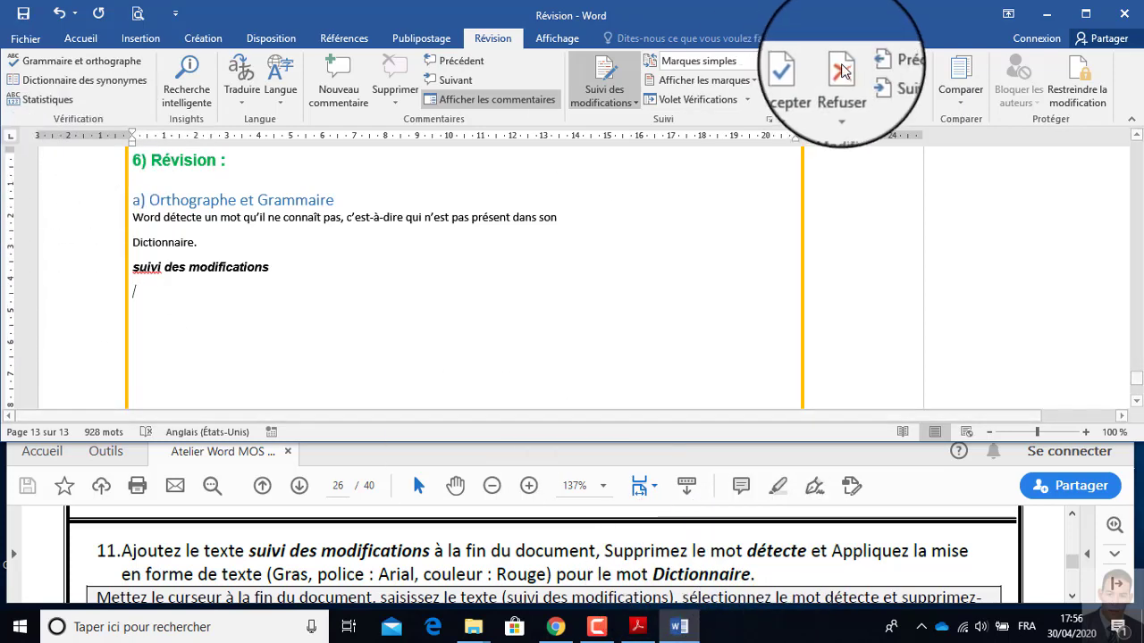
Search the document for "détect" and delete the word "détecte" under Orthographe et Grammaire.
left_click(80, 38)
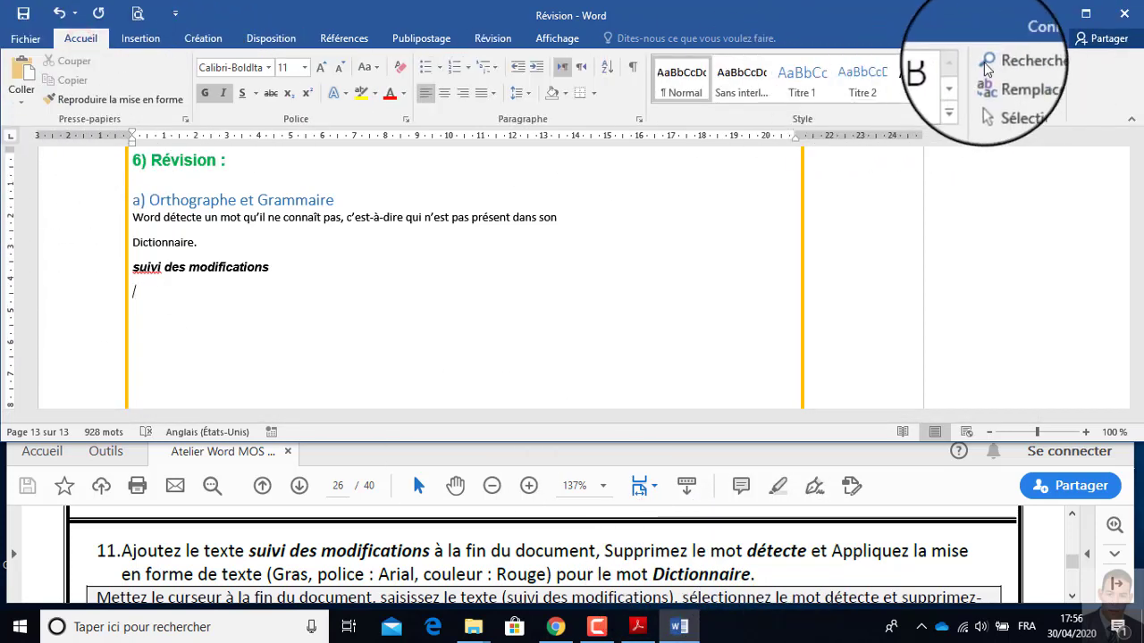
left_click(1015, 66)
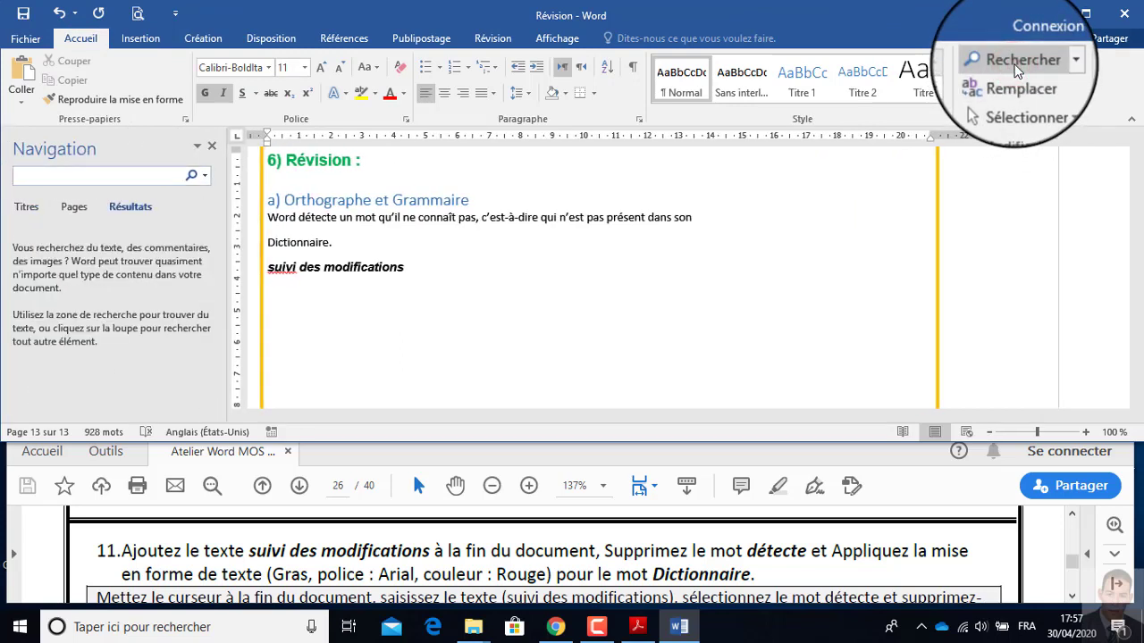
type("dét")
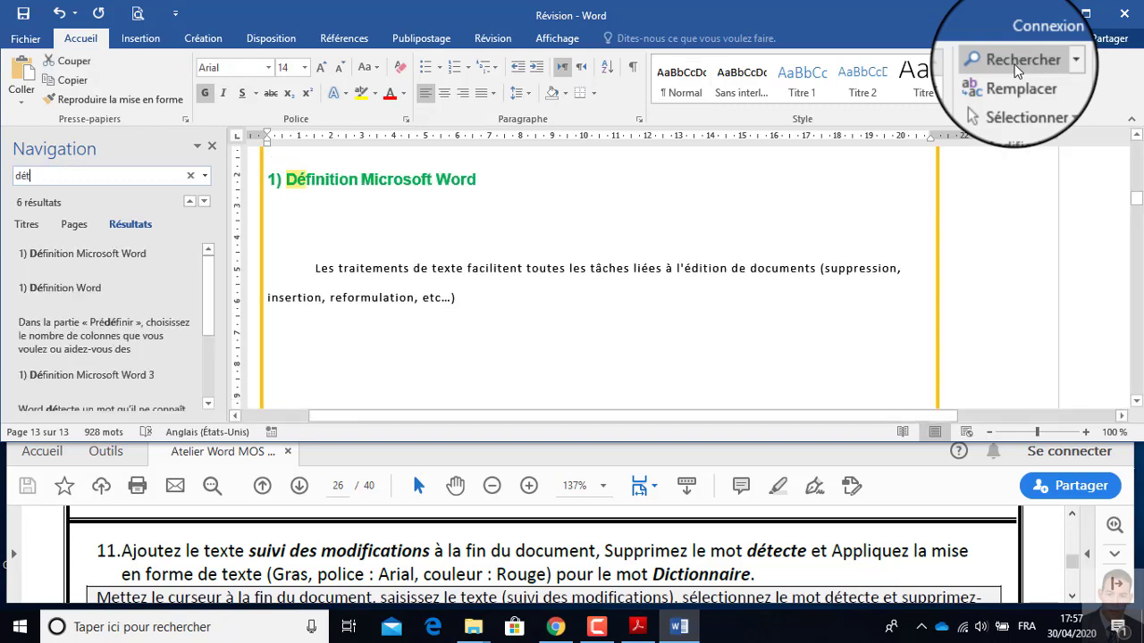
type("ect")
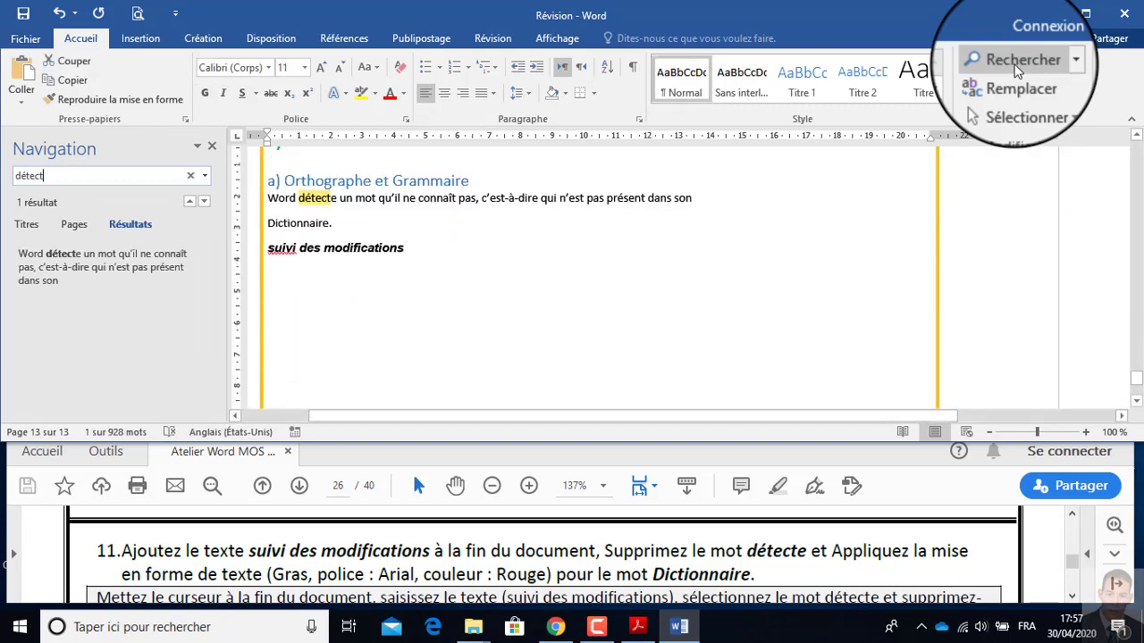
left_click(338, 222)
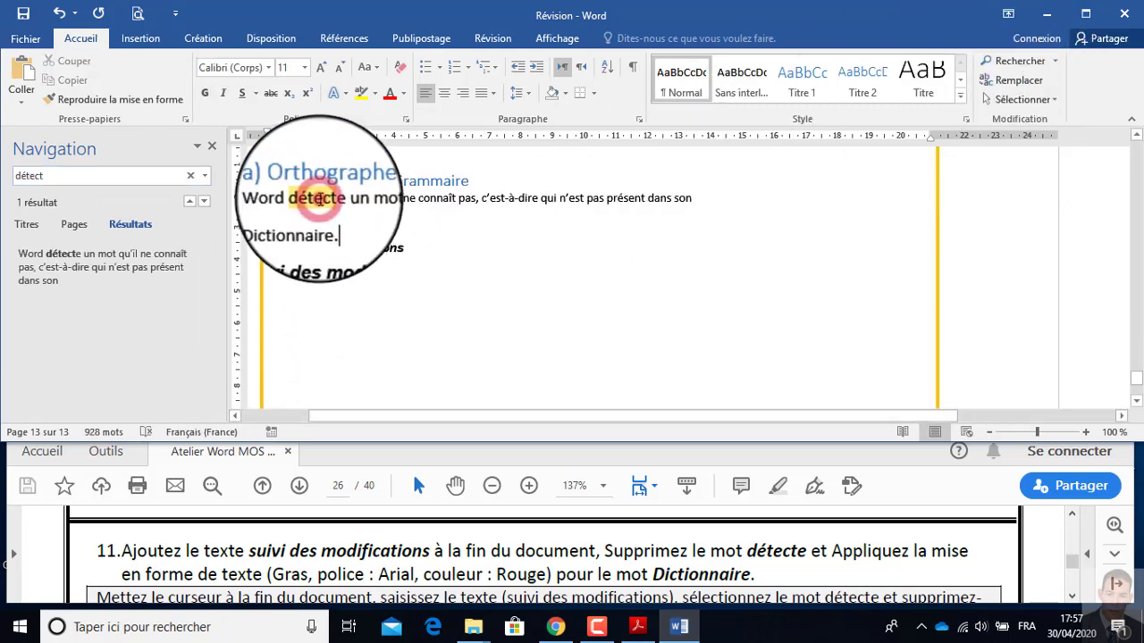
double_click(317, 197)
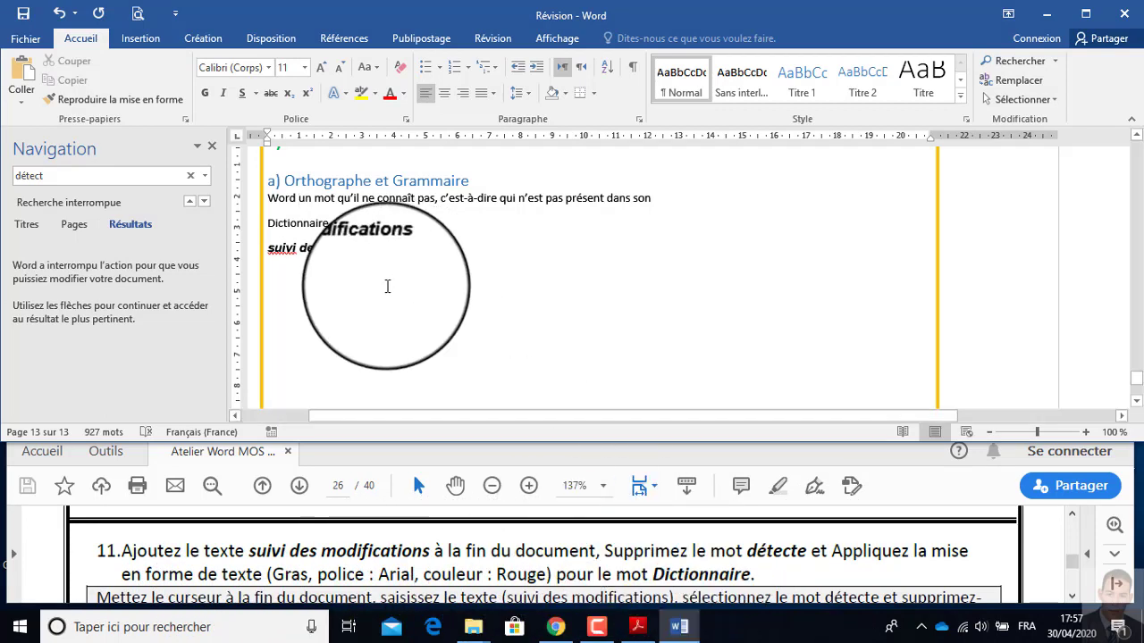
Format the word "Dictionnaire" under Orthographe et Grammaire as bold, Arial and red.
left_click(295, 221)
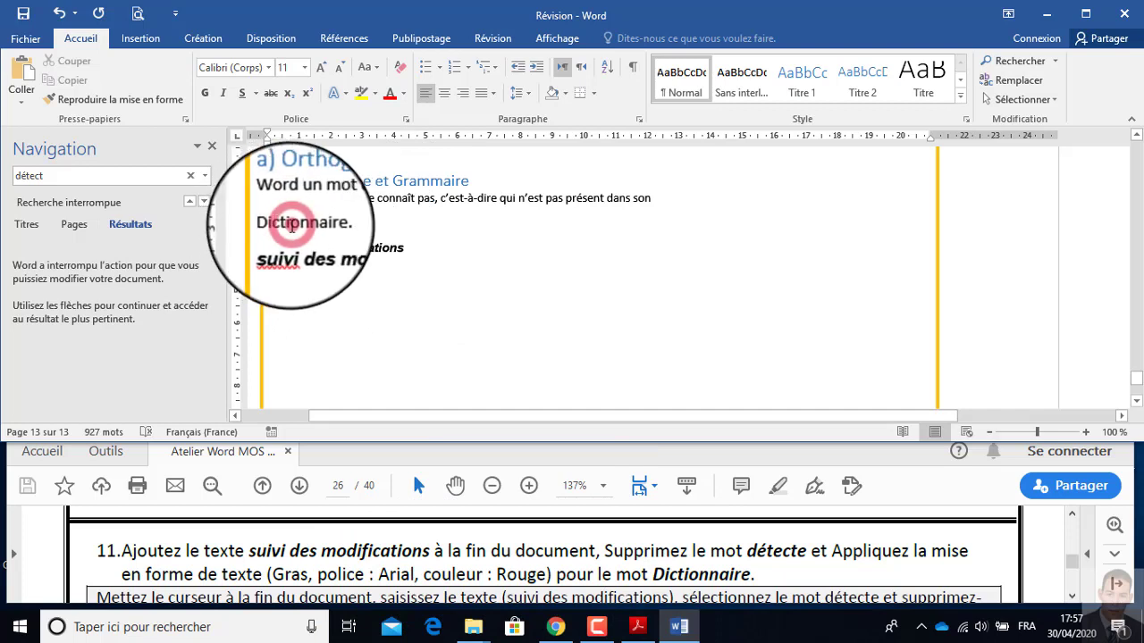
double_click(292, 223)
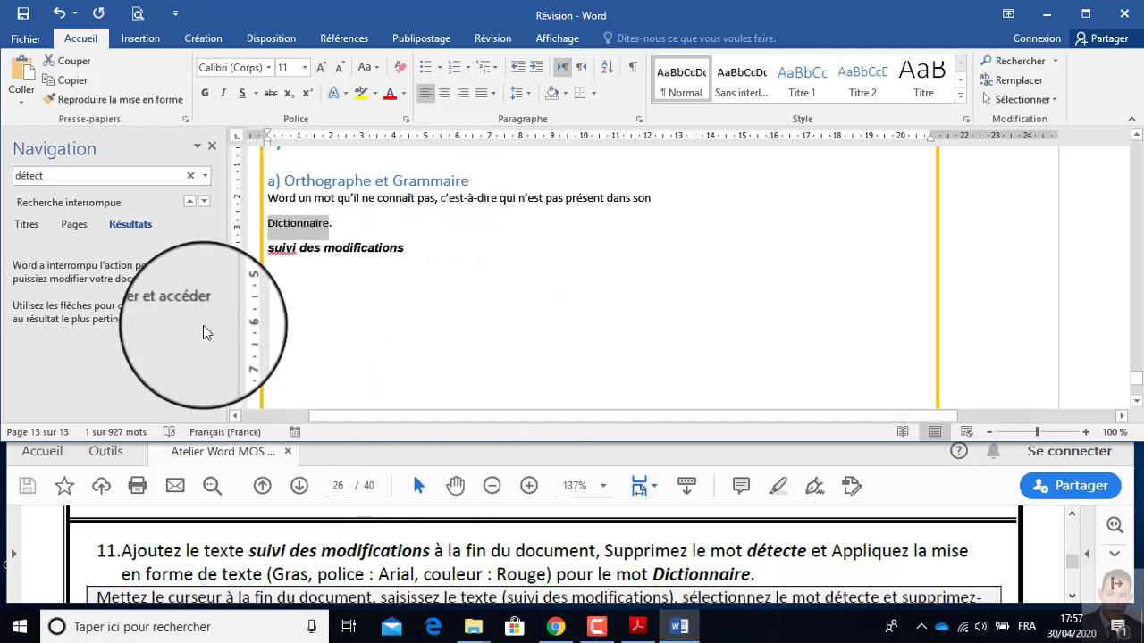
left_click(206, 96)
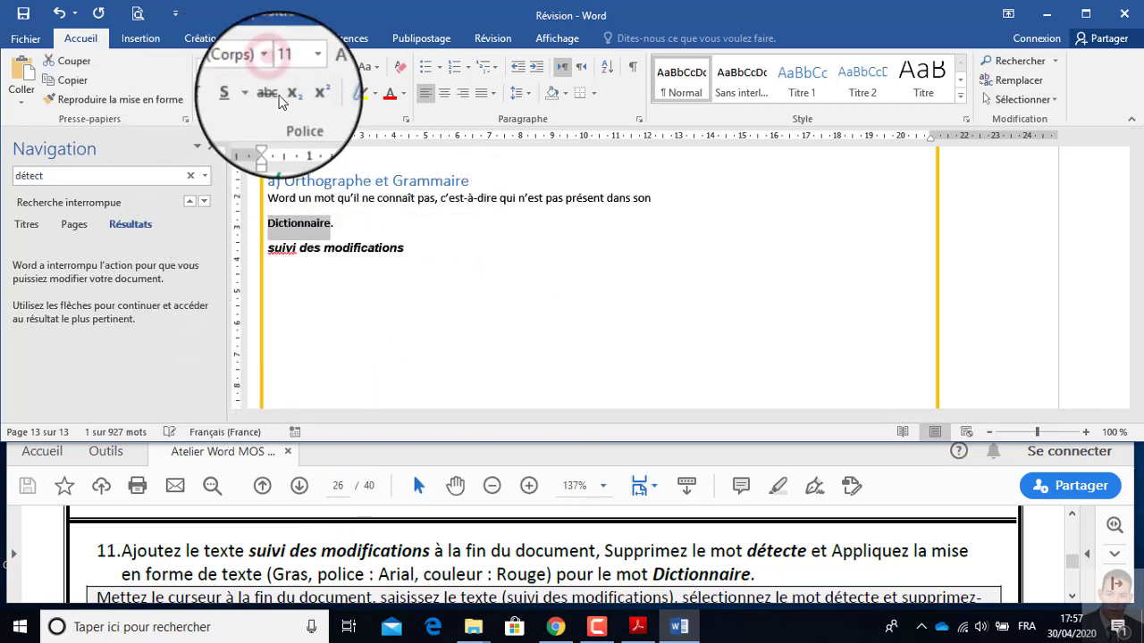
left_click(269, 68)
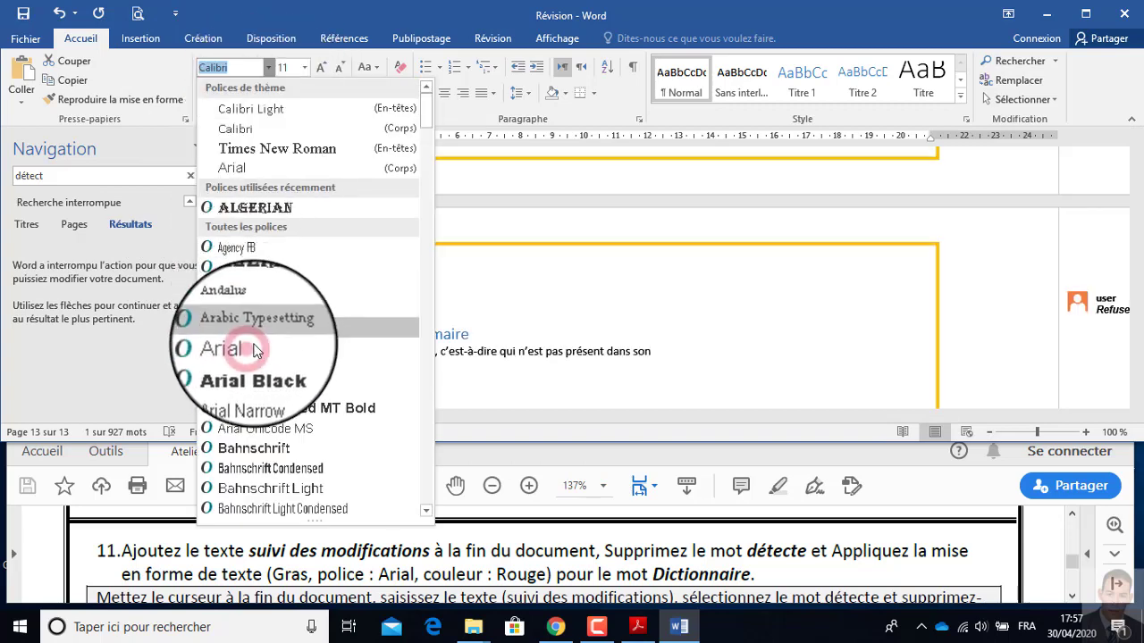
left_click(234, 347)
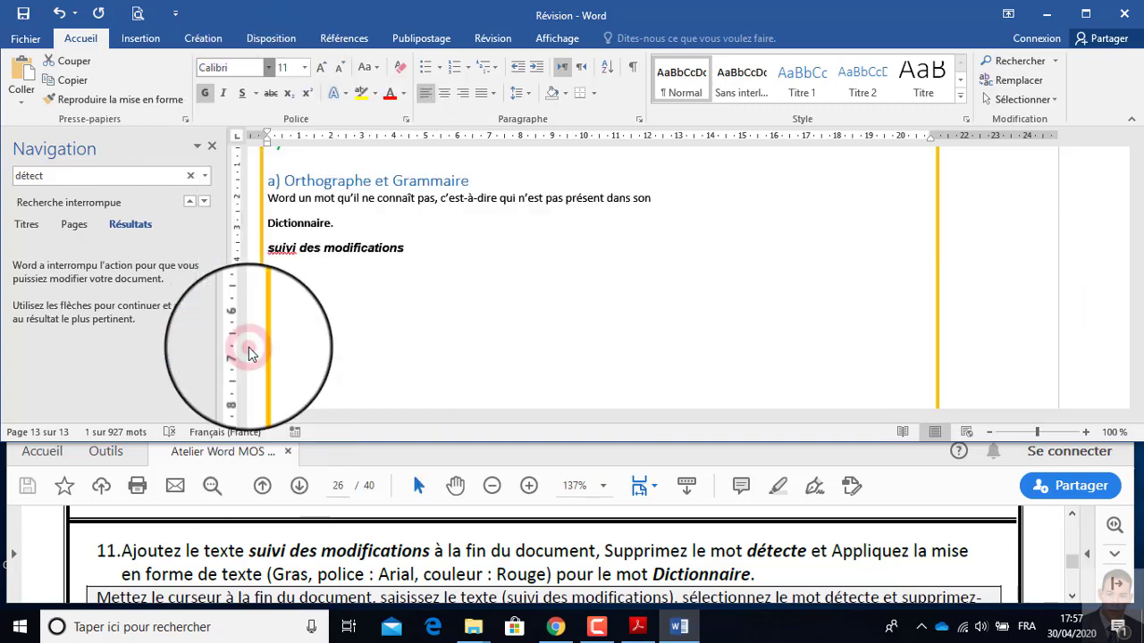
left_click(403, 93)
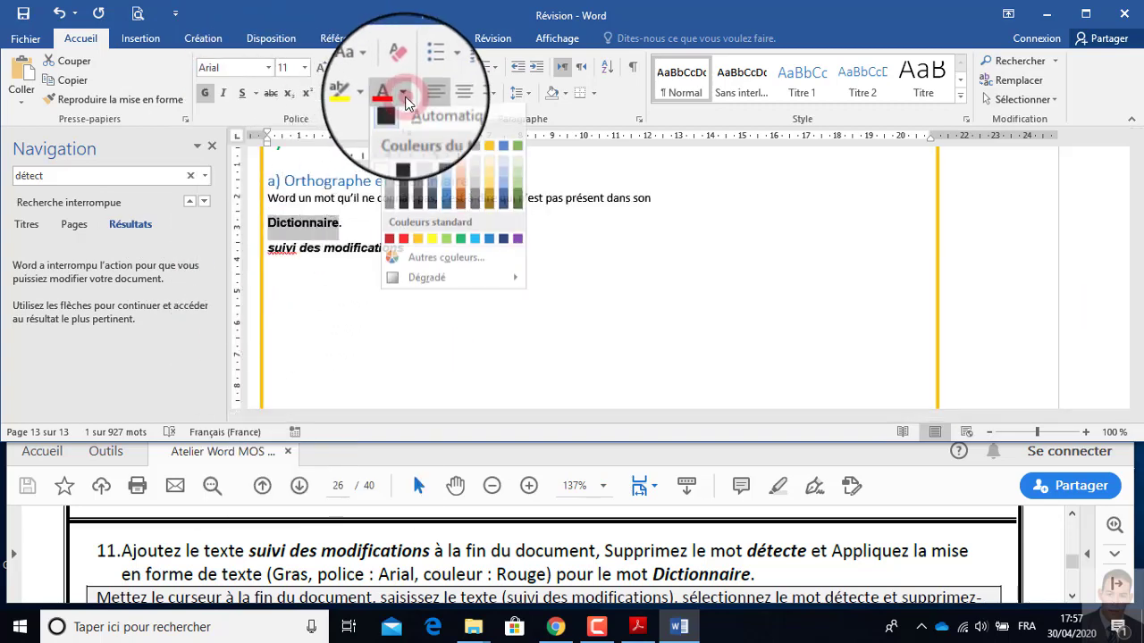
left_click(404, 250)
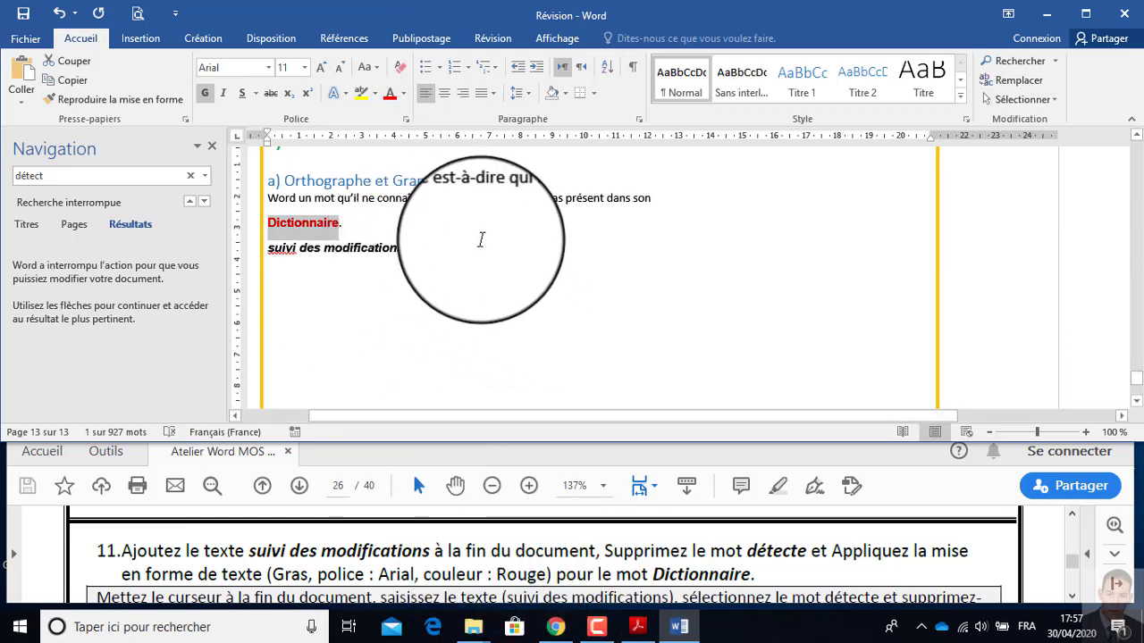
key("F9")
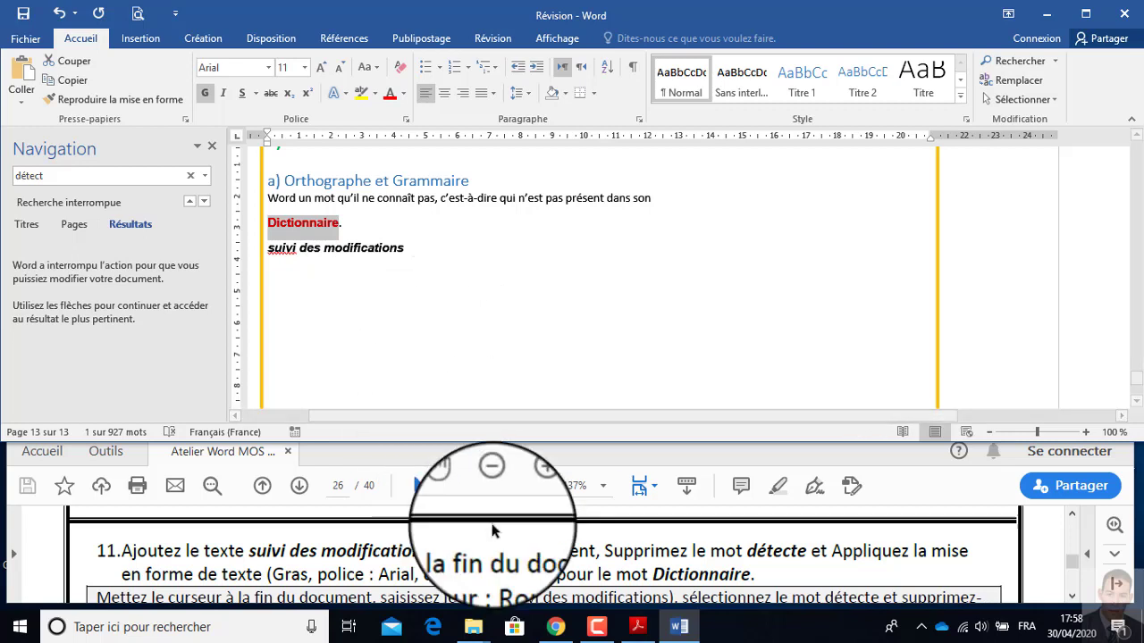
Read instruction 12 in the PDF, then show formatting, insertions and deletions, and ink annotations in the Word document's markup again.
left_click(551, 551)
scroll(551, 551, "down", 3)
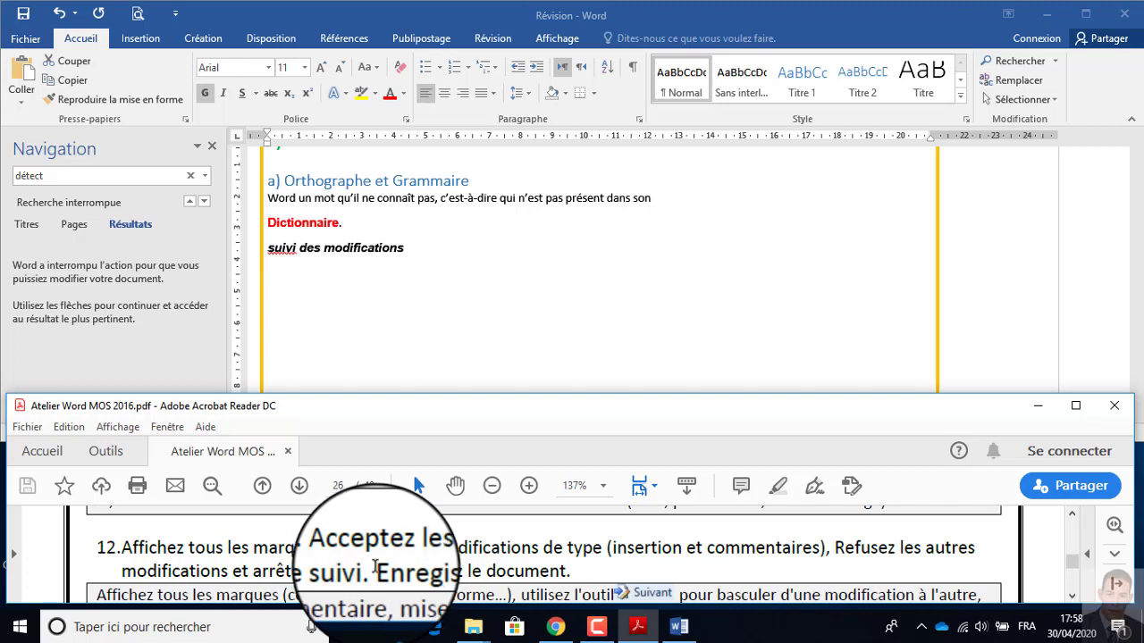
left_click(502, 37)
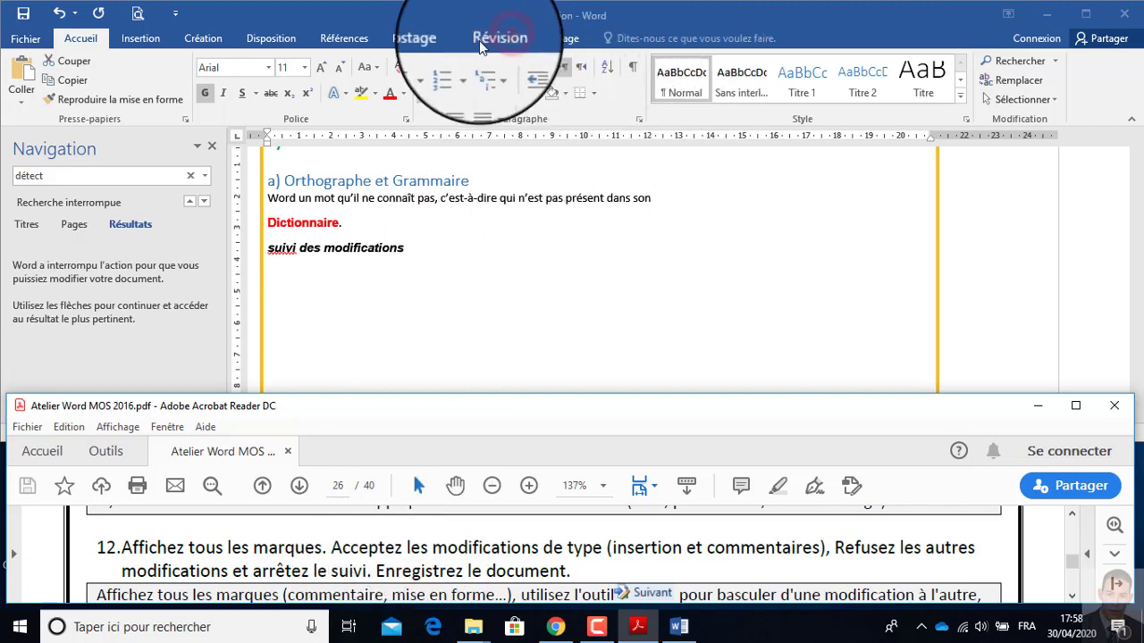
left_click(502, 40)
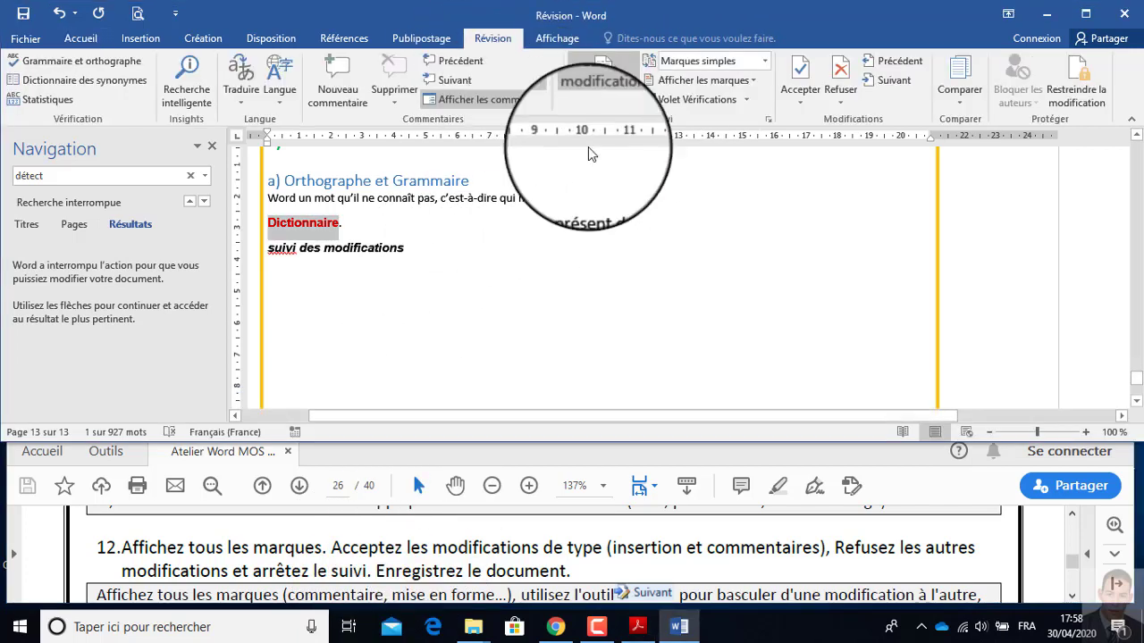
left_click(754, 81)
left_click(658, 158)
left_click(751, 81)
left_click(651, 141)
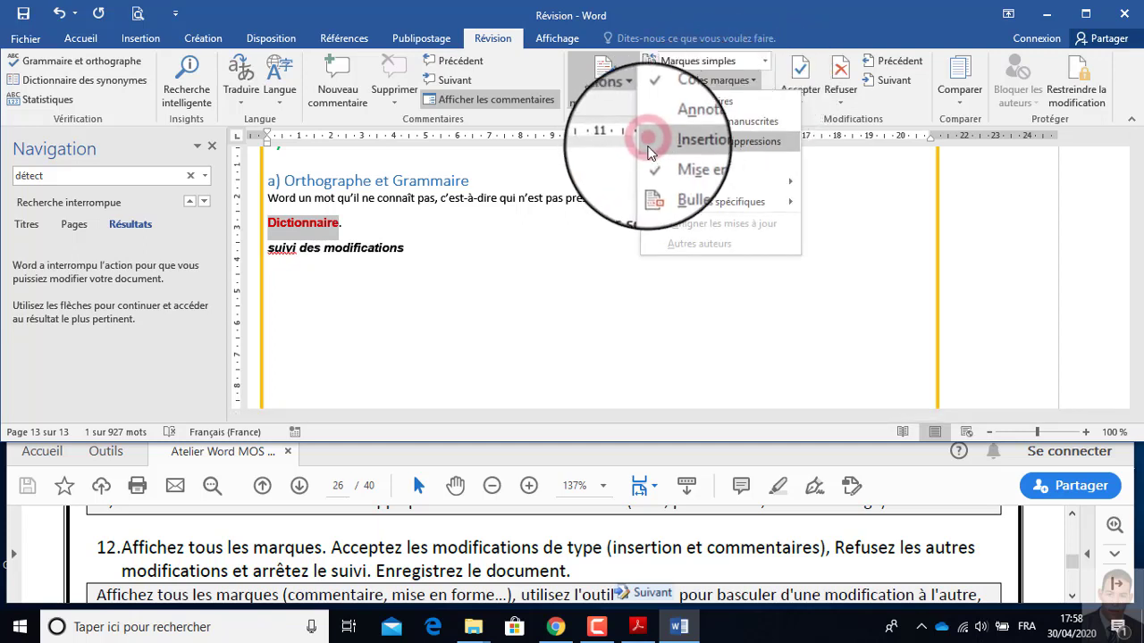
left_click(750, 81)
left_click(654, 126)
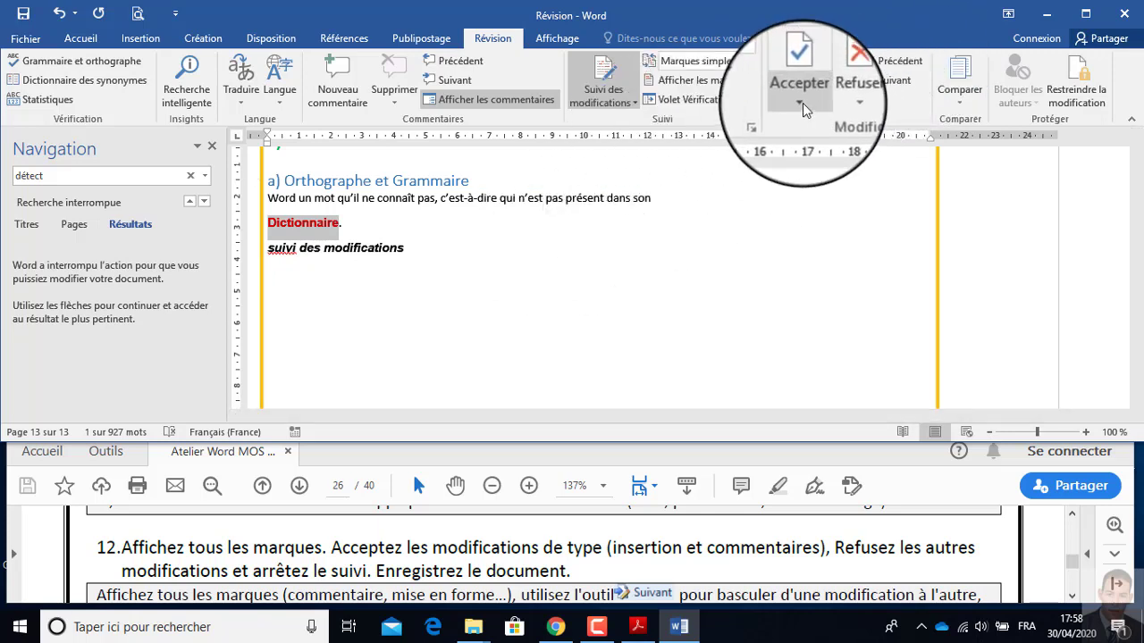
Set the review display to Toutes les marques and close the navigation pane.
left_click(894, 75)
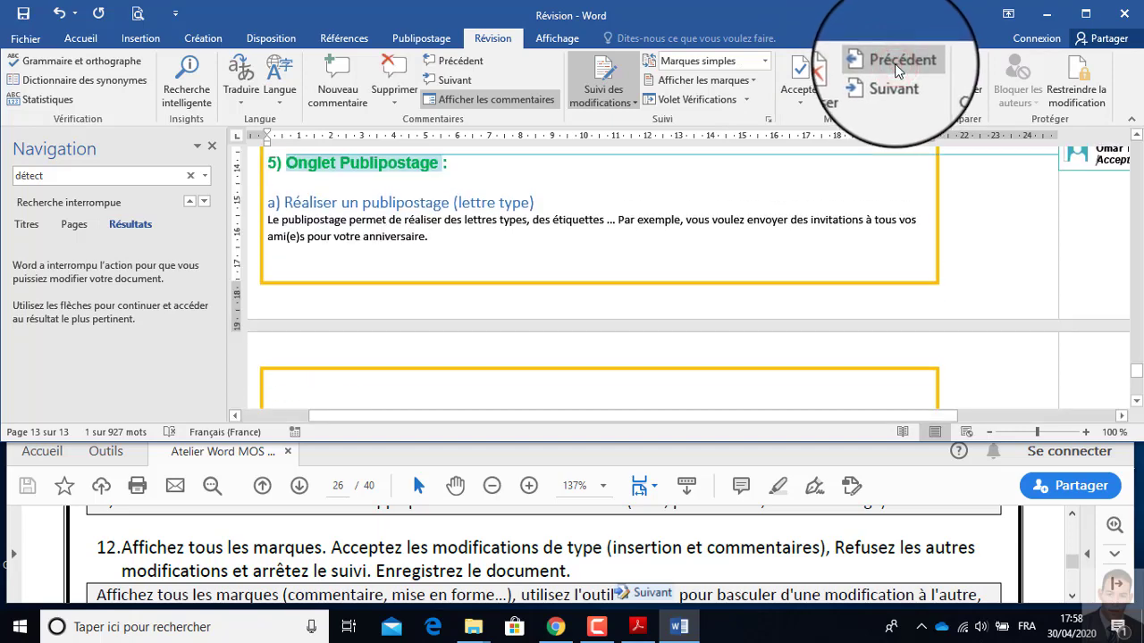
left_click(901, 79)
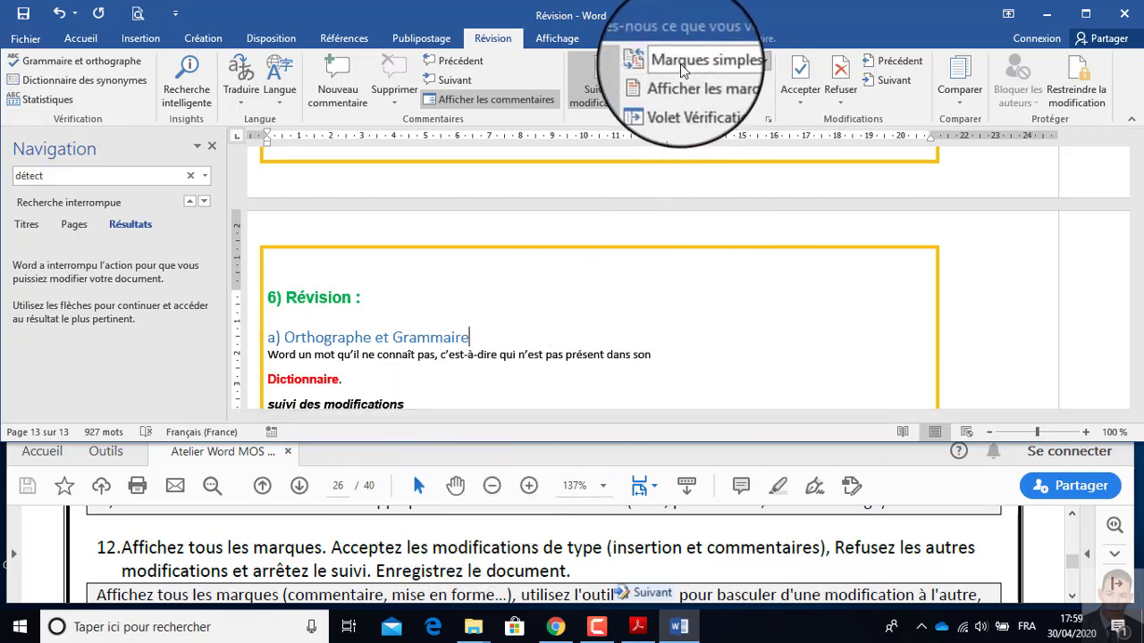
left_click(763, 64)
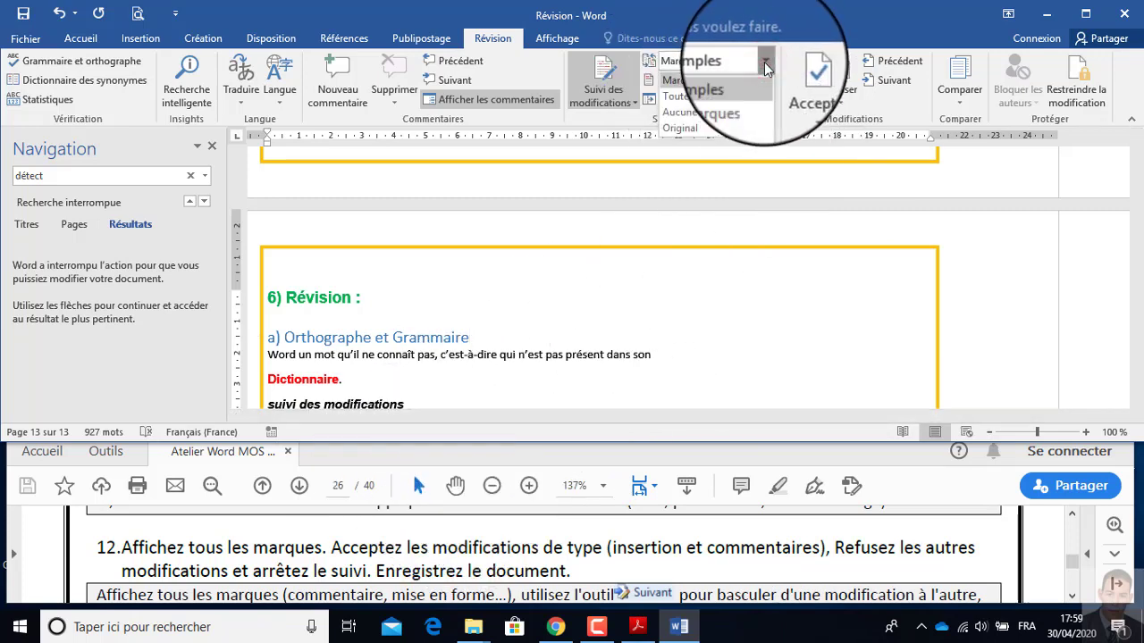
left_click(728, 96)
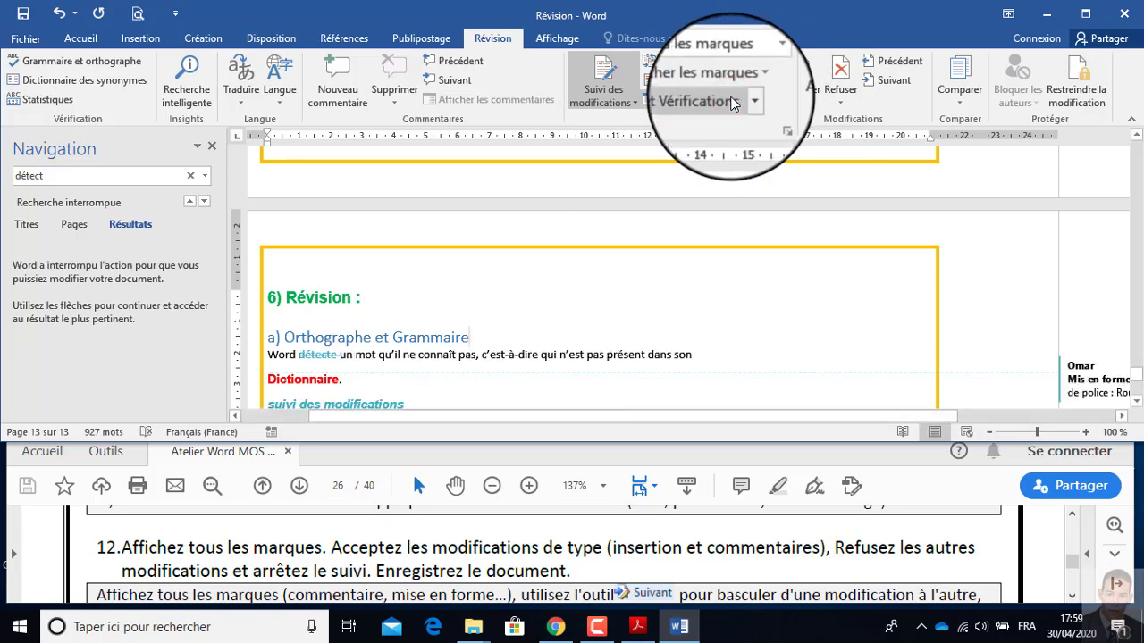
left_click_drag(893, 414, 926, 413)
left_click(212, 147)
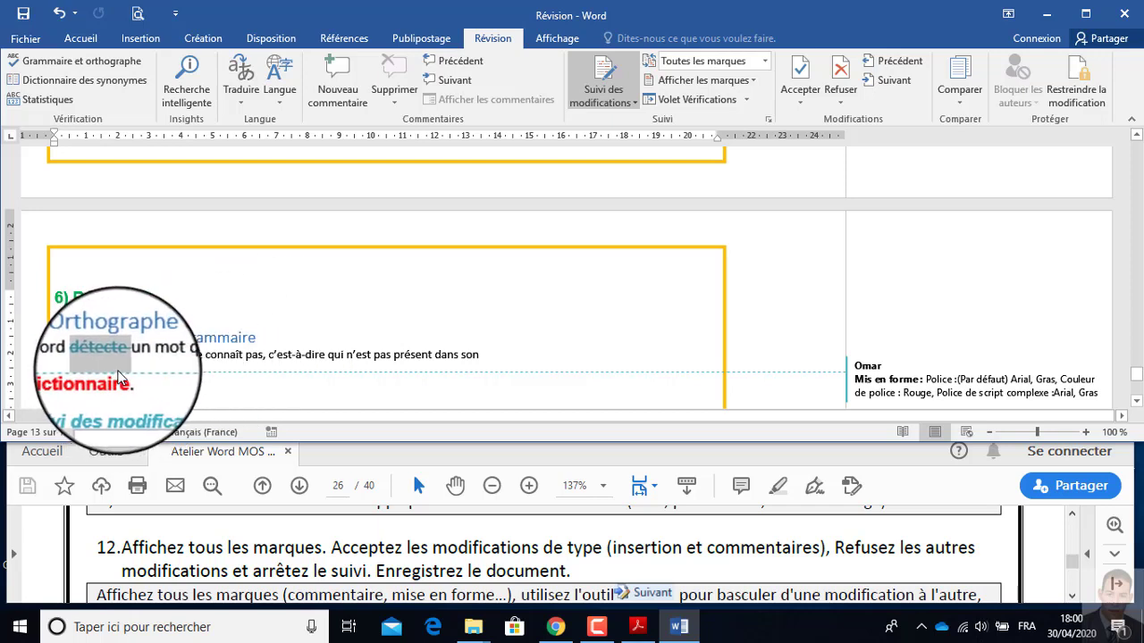
Reject the tracked deletion of "détecte" and the tracked formatting of "Dictionnaire", moving on to the inserted text "suivi des modifications".
mouse_move(118, 368)
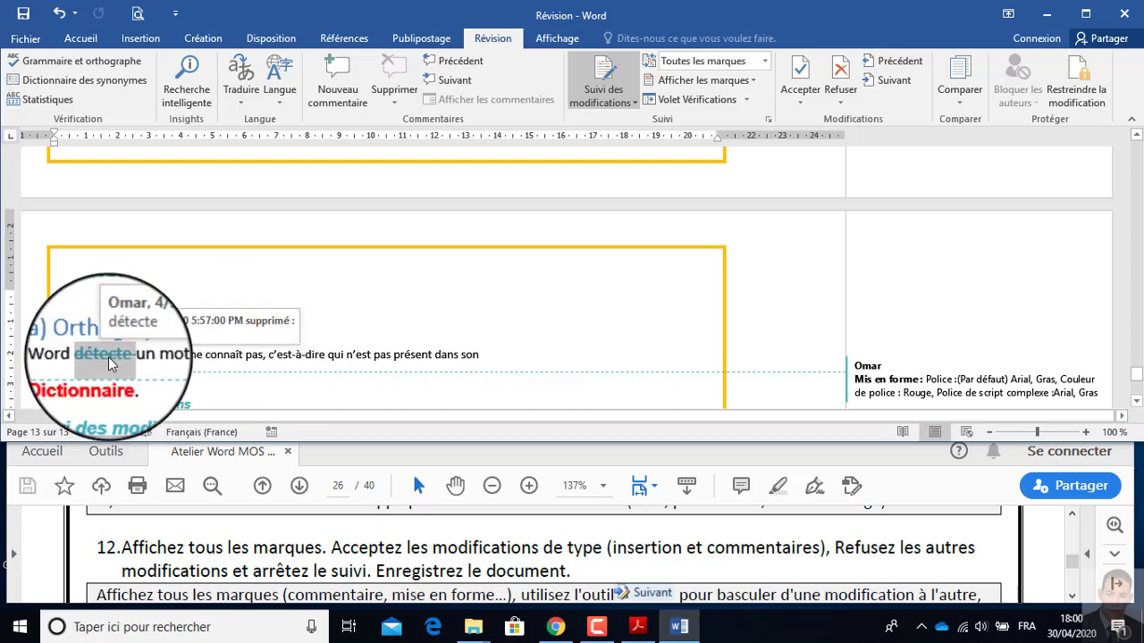
left_click(840, 101)
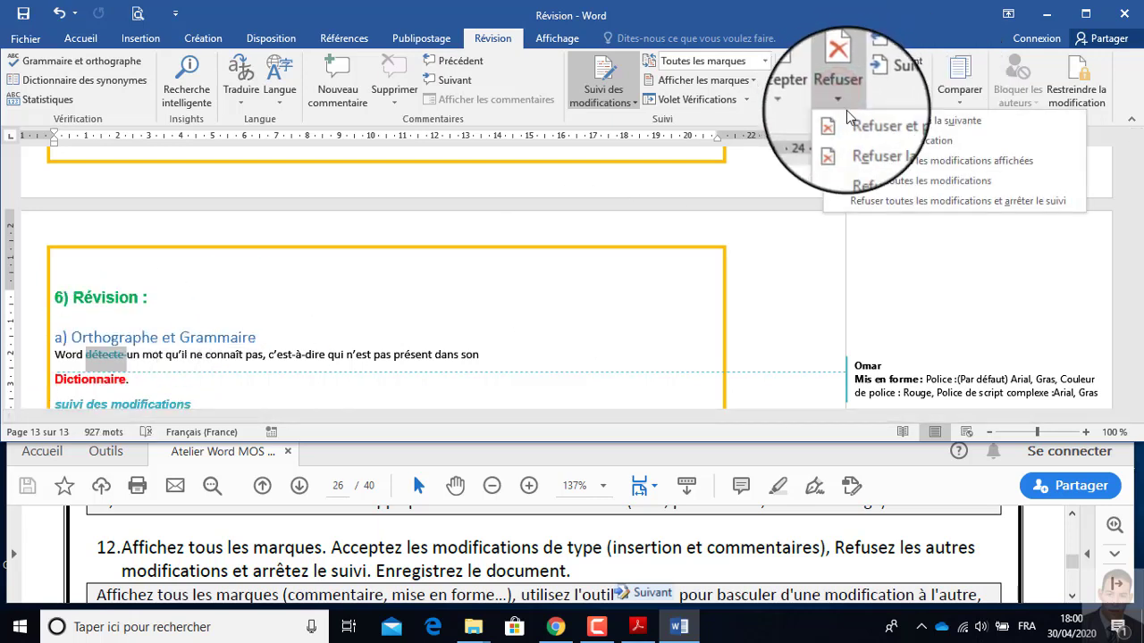
left_click(897, 123)
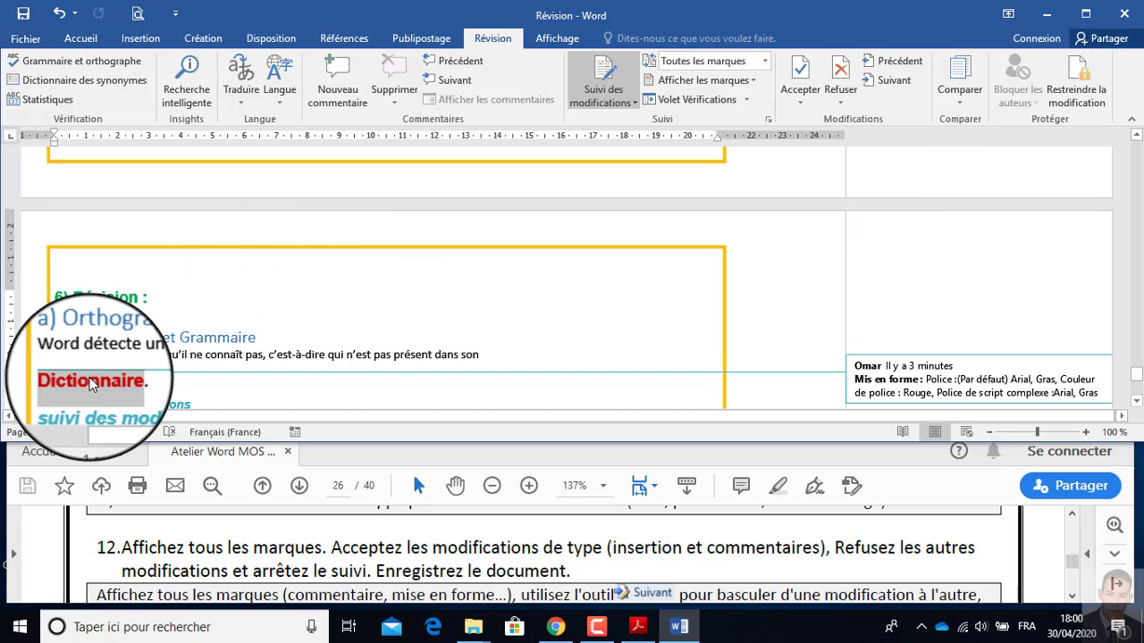
left_click(840, 102)
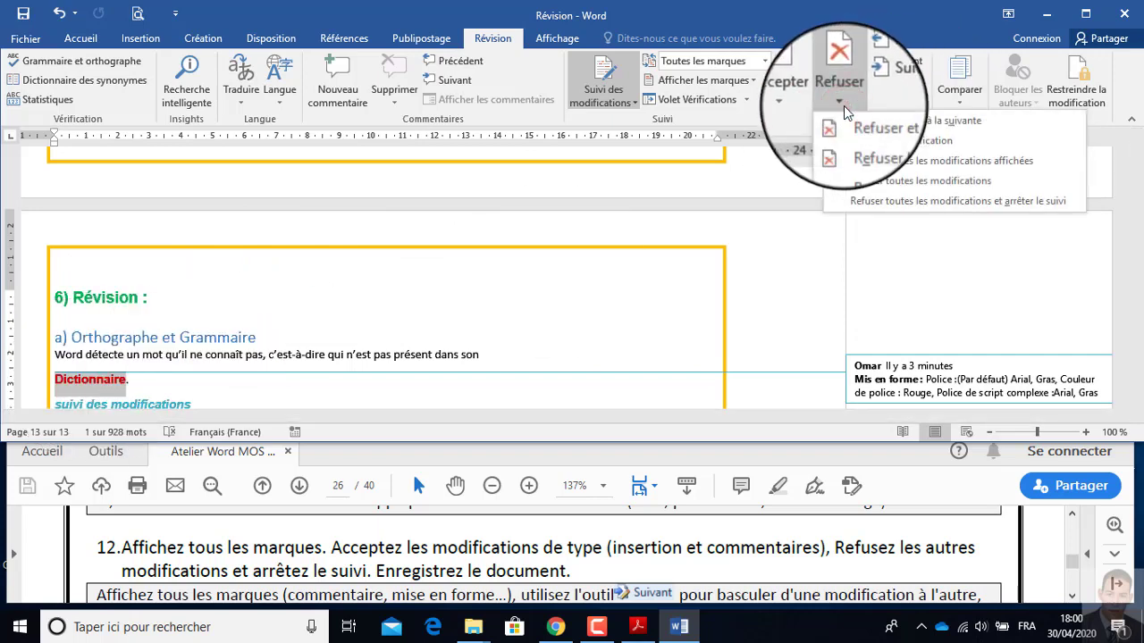
left_click(897, 123)
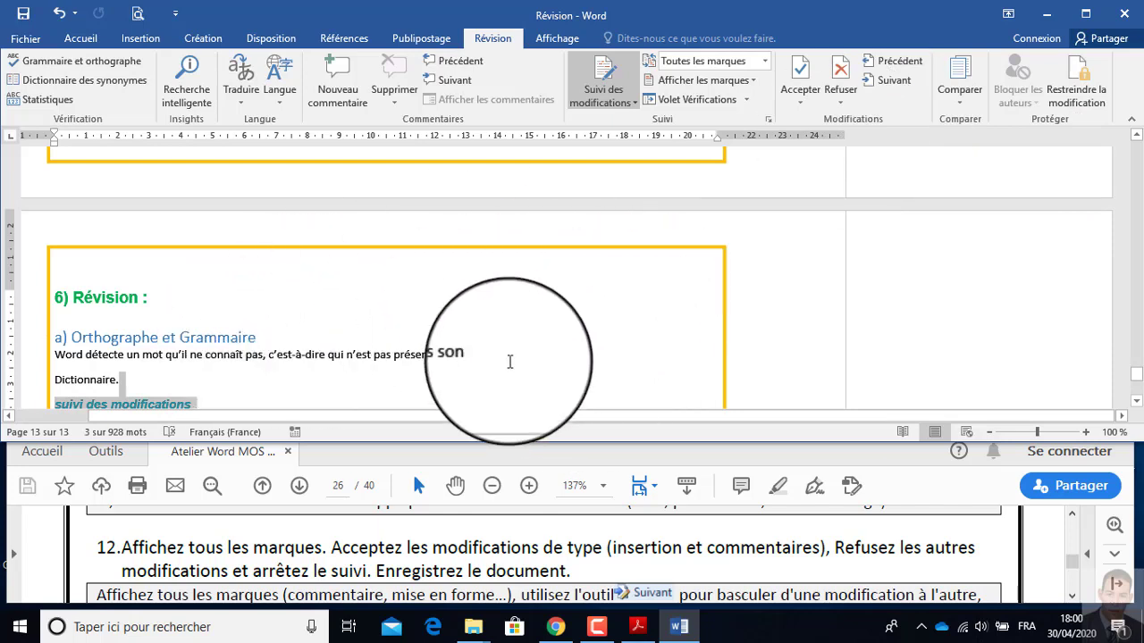
scroll(447, 357, "down", 3)
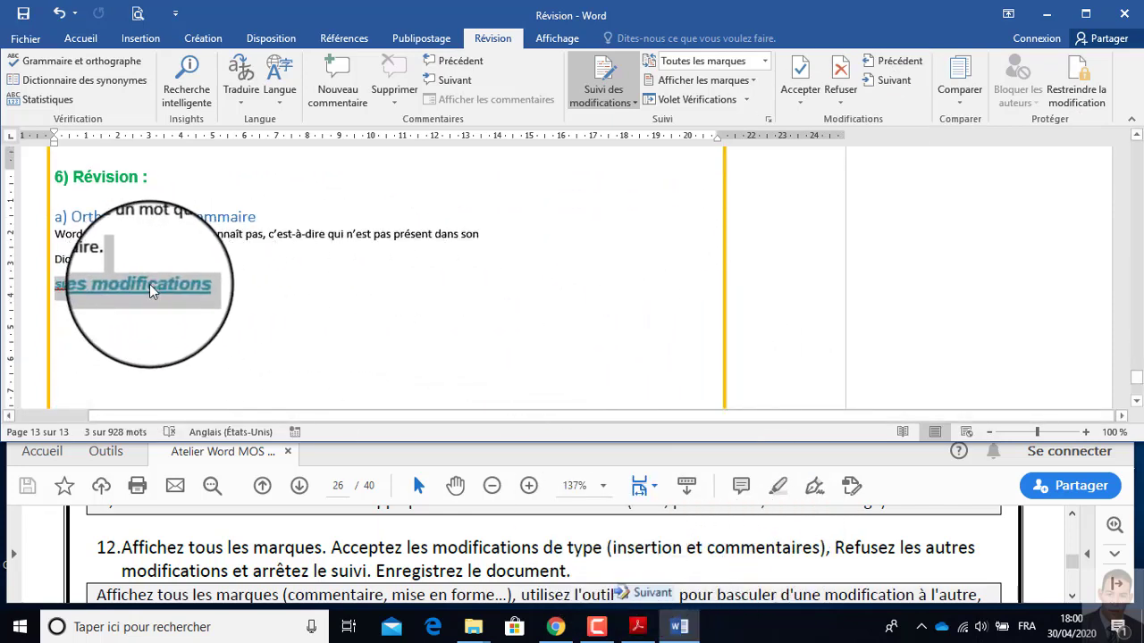
Accept the tracked insertion of "suivi des modifications" and the comment on the heading "Onglet Publipostage".
left_click(792, 92)
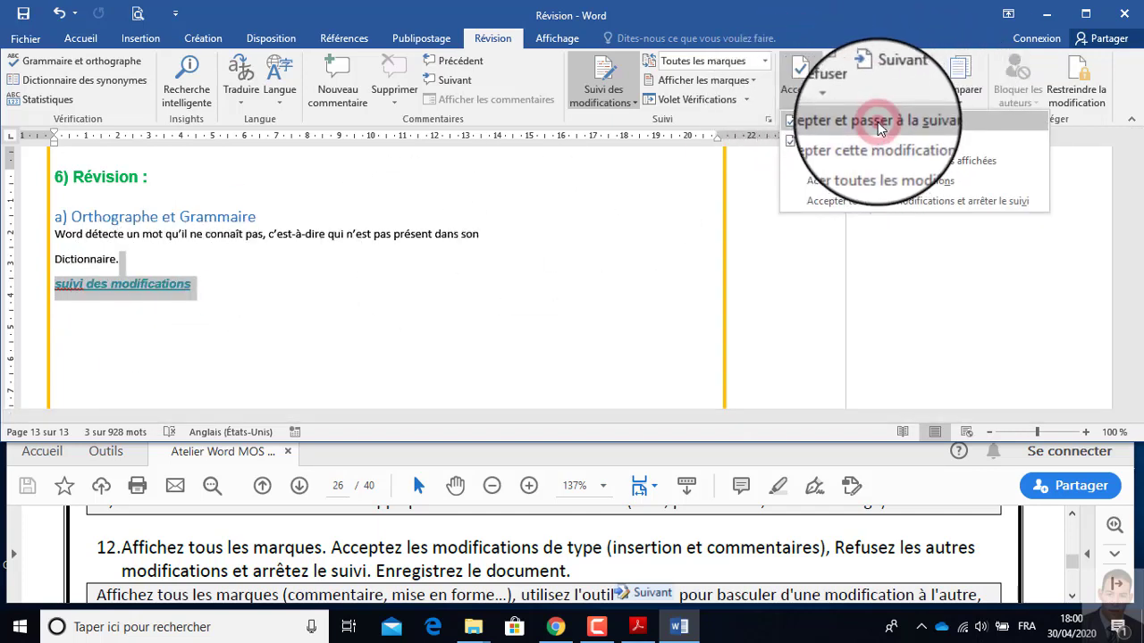
left_click(877, 122)
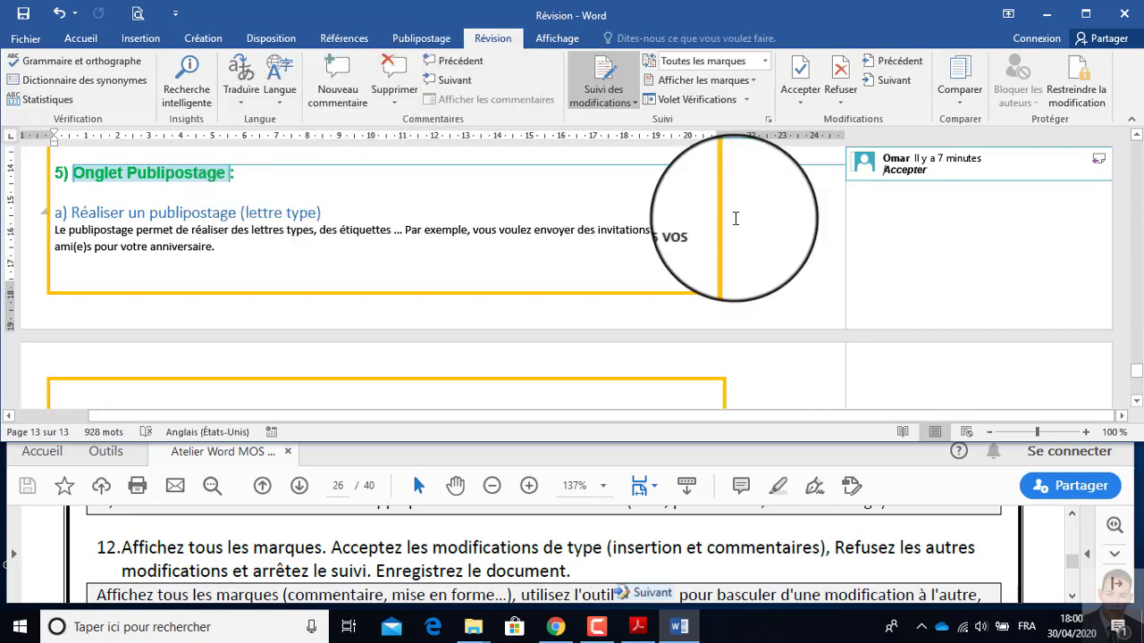
left_click(792, 98)
left_click(823, 126)
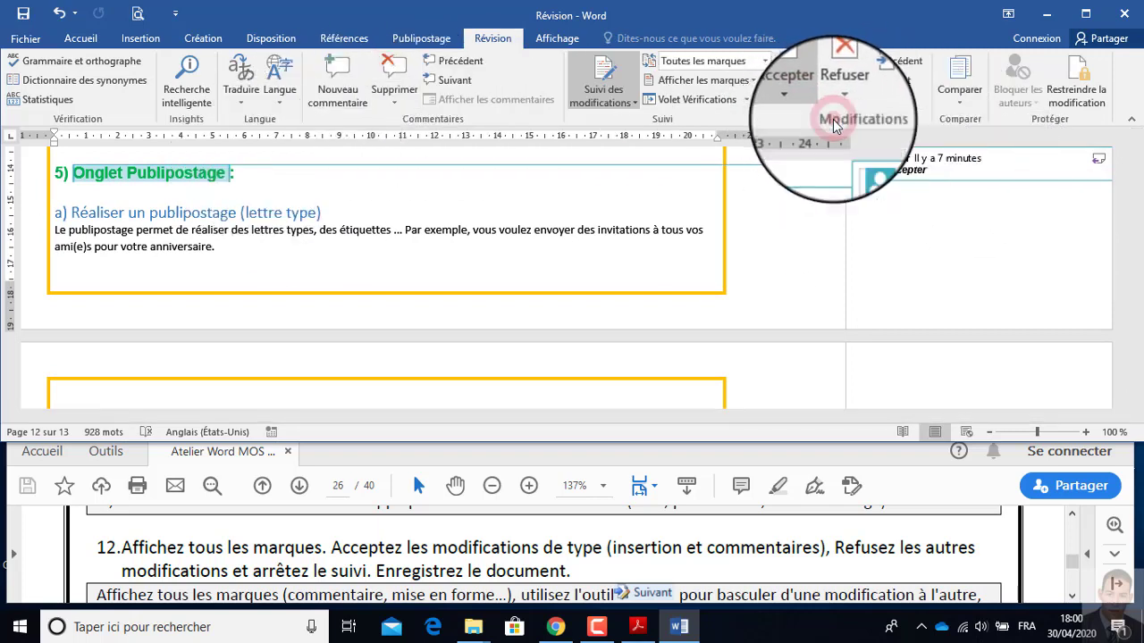
Read instruction 13 in the PDF and restrict editing of the Word document to the modification type Commentaires.
left_click(608, 564)
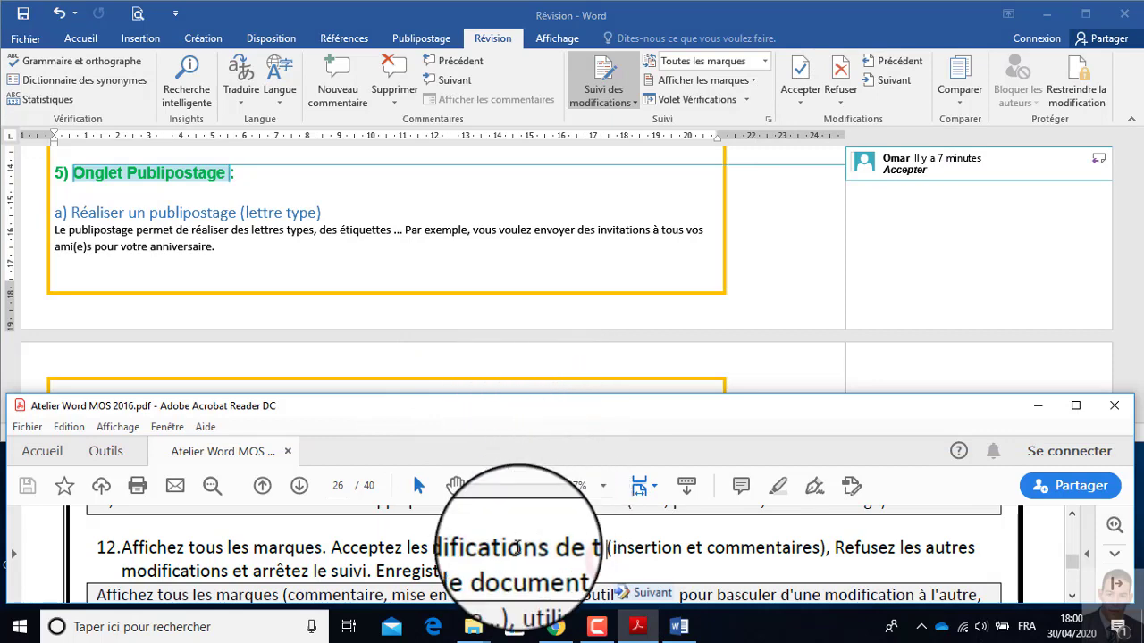
scroll(576, 550, "down", 1)
scroll(576, 554, "down", 3)
scroll(579, 561, "down", 1)
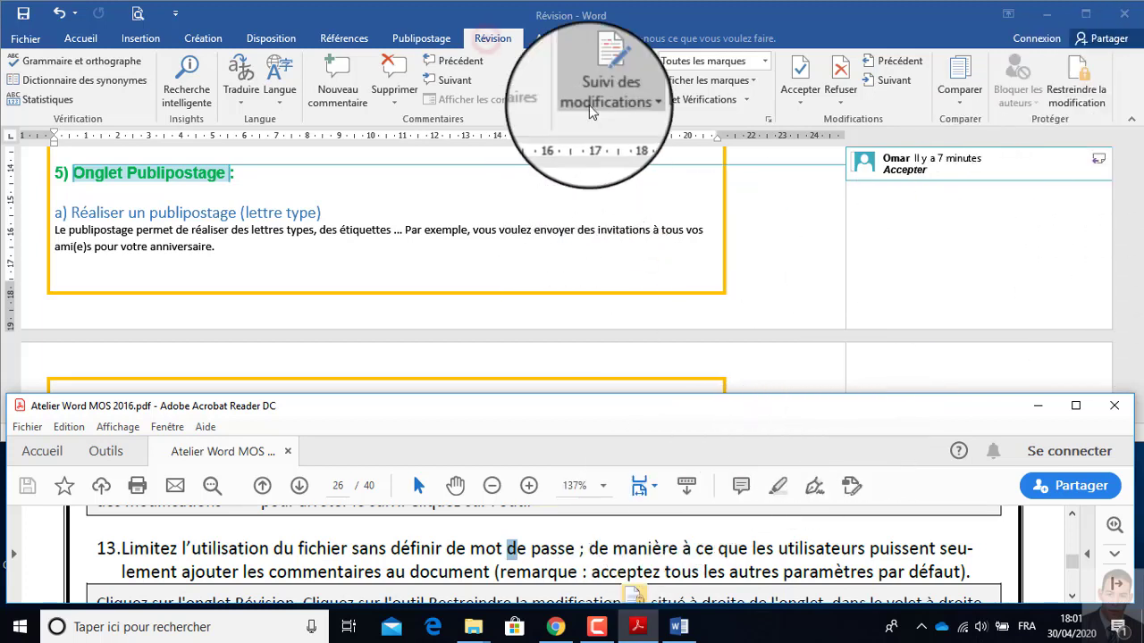
left_click(492, 38)
left_click(1077, 93)
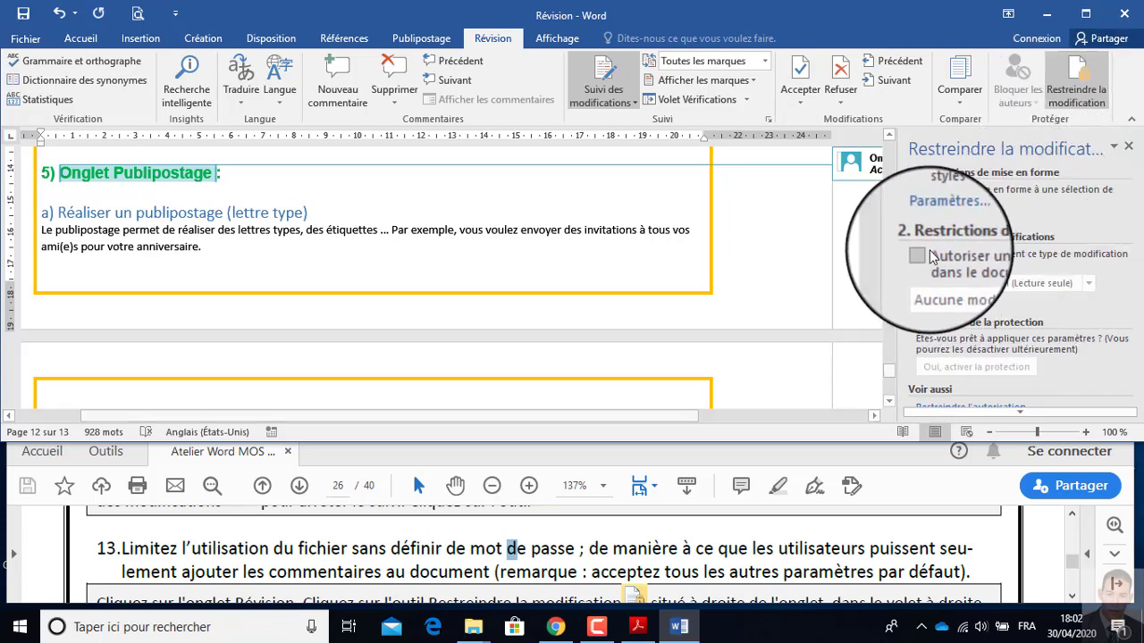
left_click(932, 257)
left_click(1019, 283)
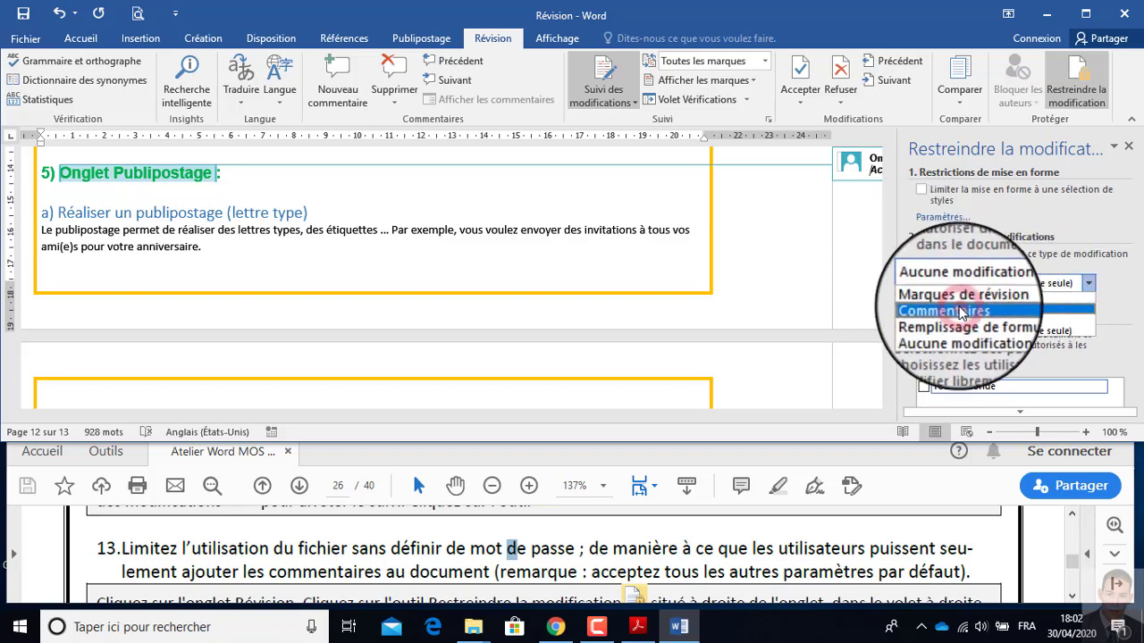
left_click(962, 312)
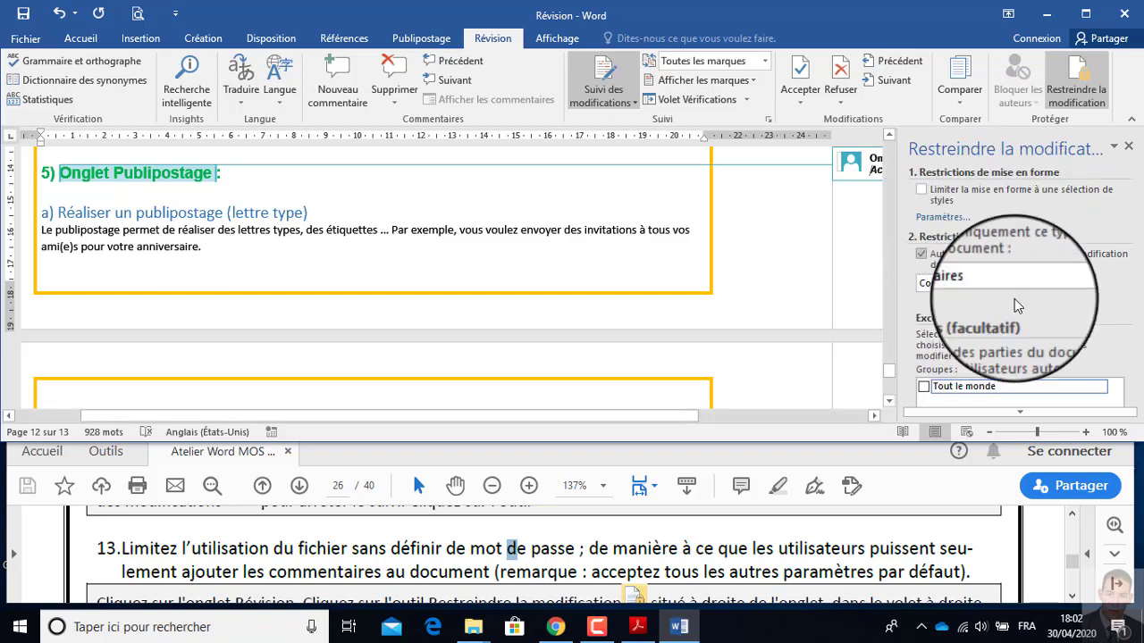
Activate the document protection without setting a password.
left_click(1031, 412)
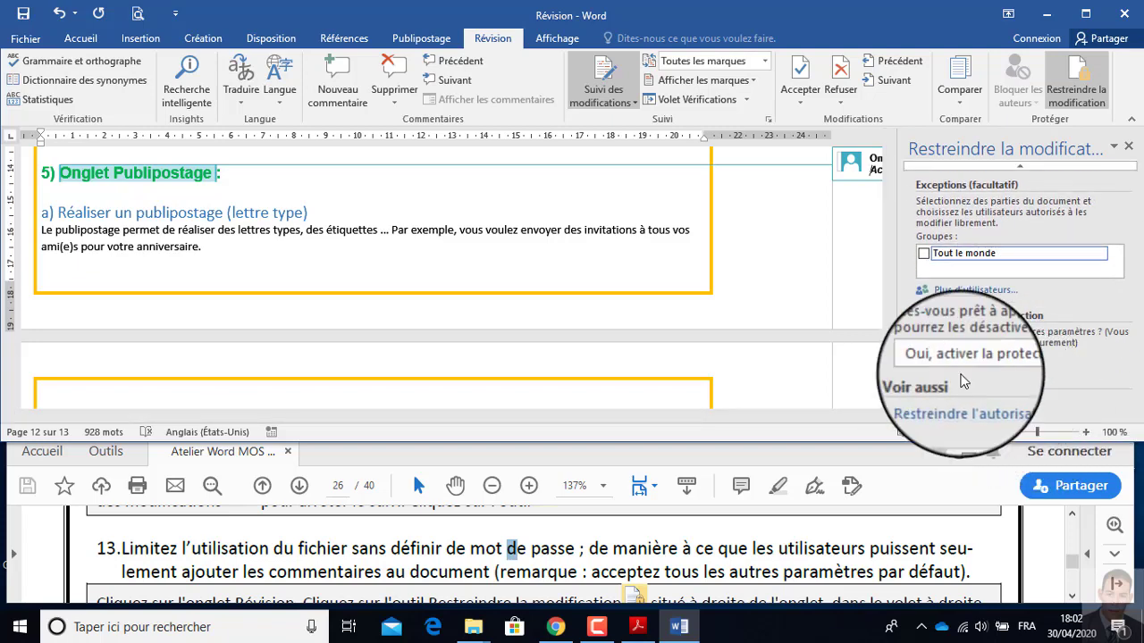
left_click(968, 364)
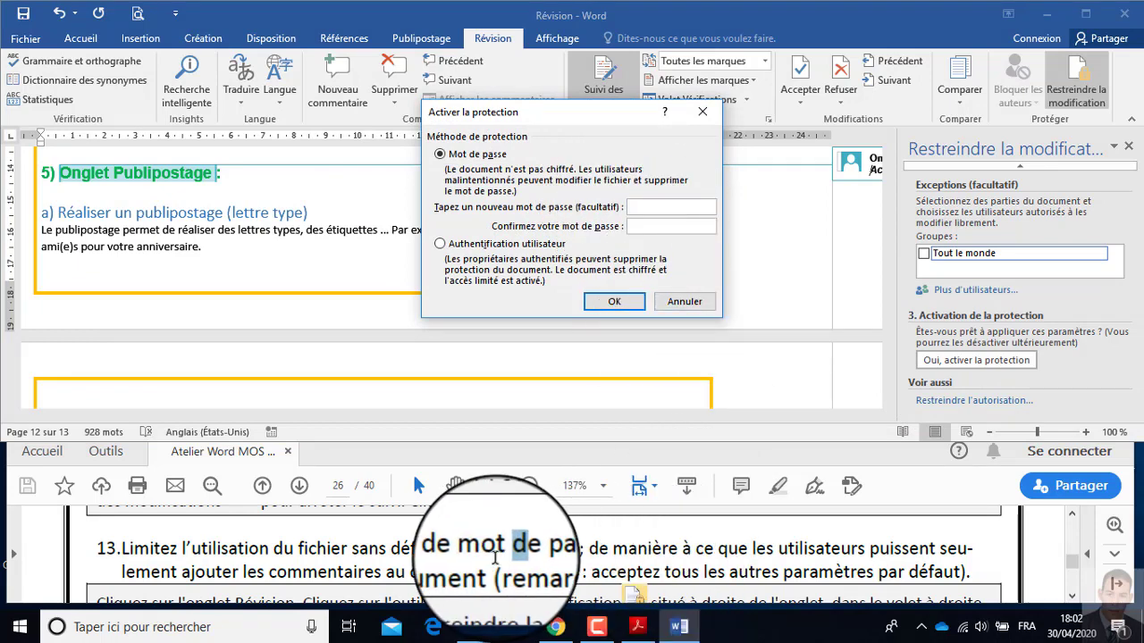
left_click(614, 302)
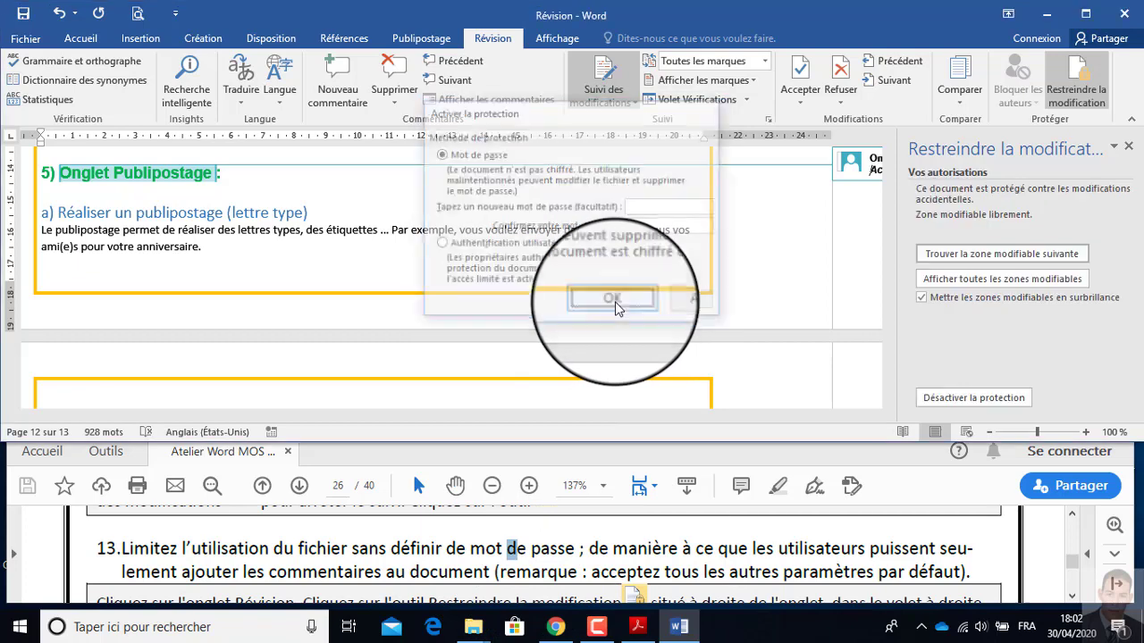
Test the protection on the heading "Réaliser un publipostage (lettre type)" by trying to edit it and checking the available formatting and comment commands.
left_click(153, 211)
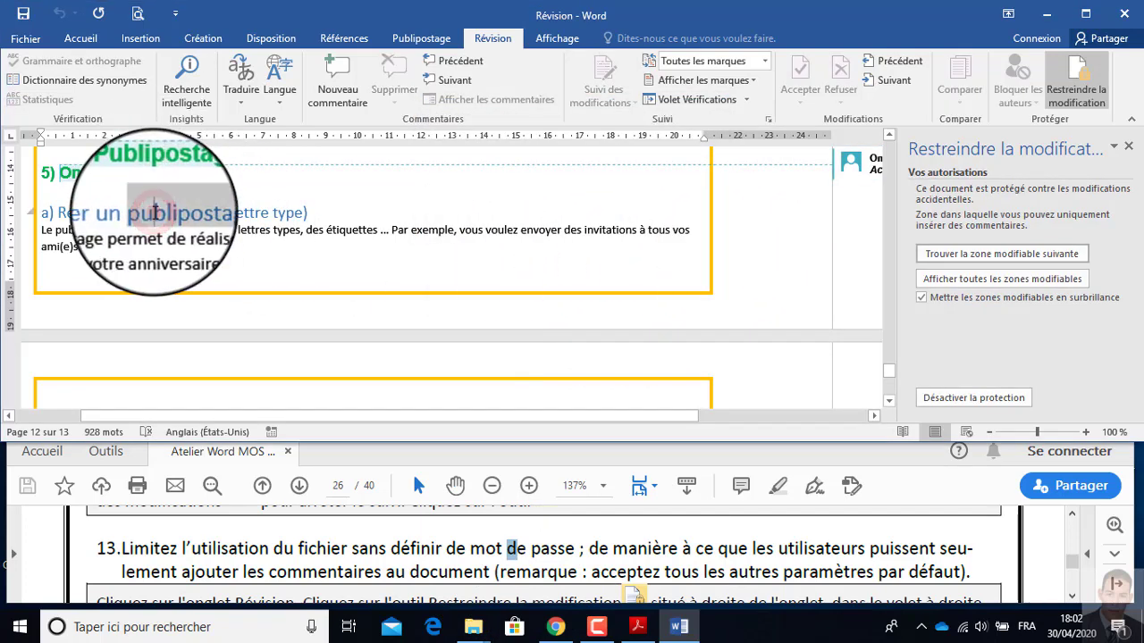
left_click(73, 39)
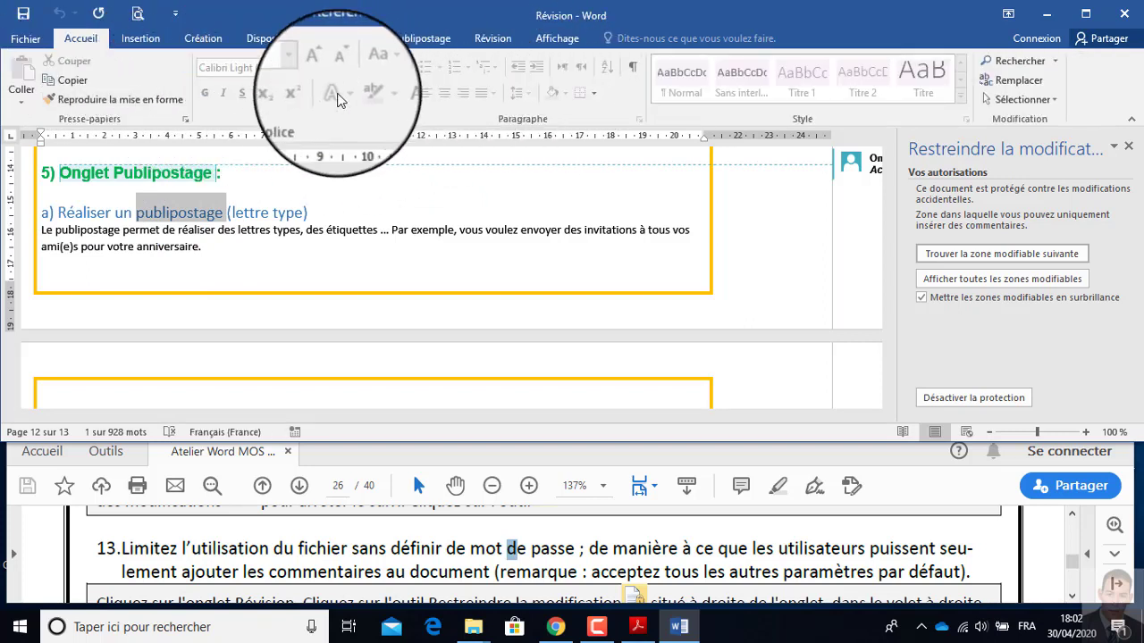
left_click(327, 205)
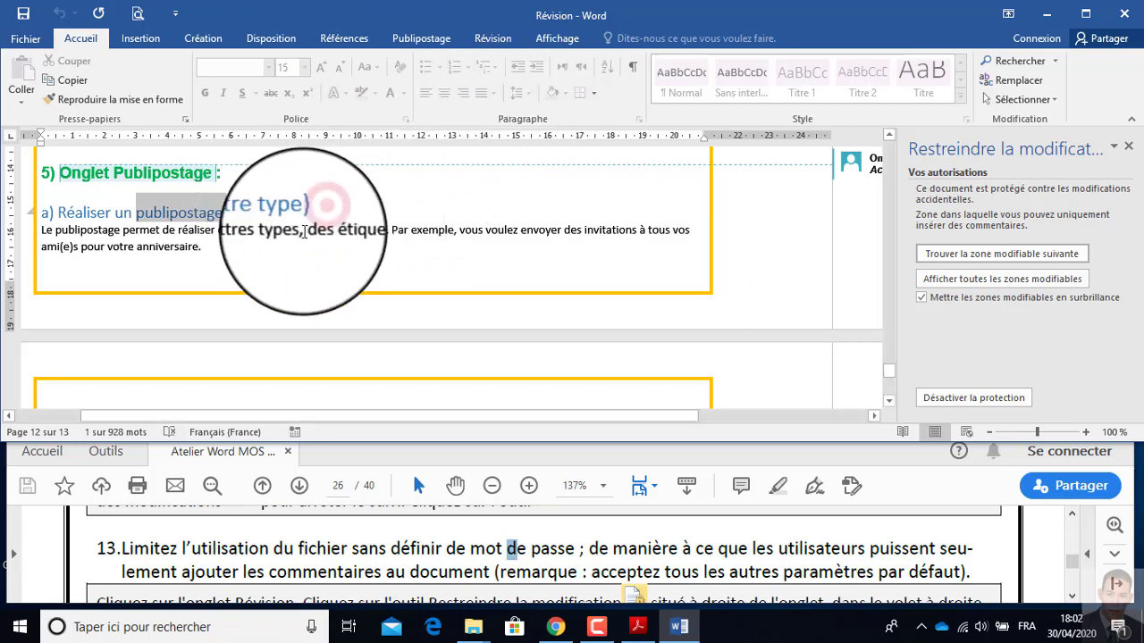
left_click(275, 212)
left_click_drag(274, 211, 328, 211)
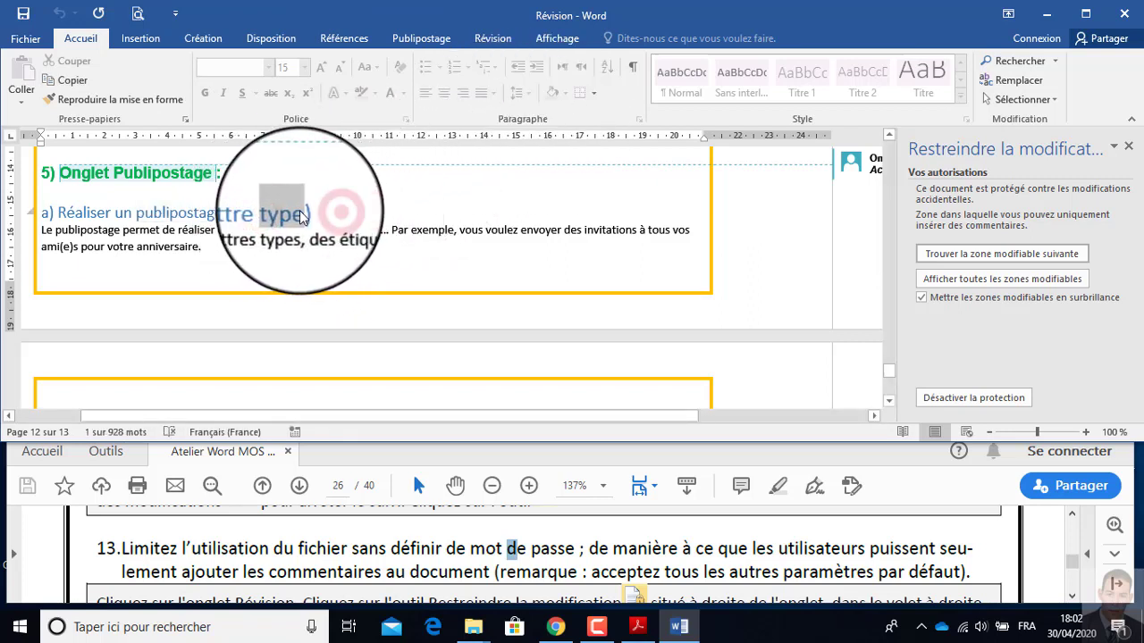
double_click(197, 229)
left_click(327, 214)
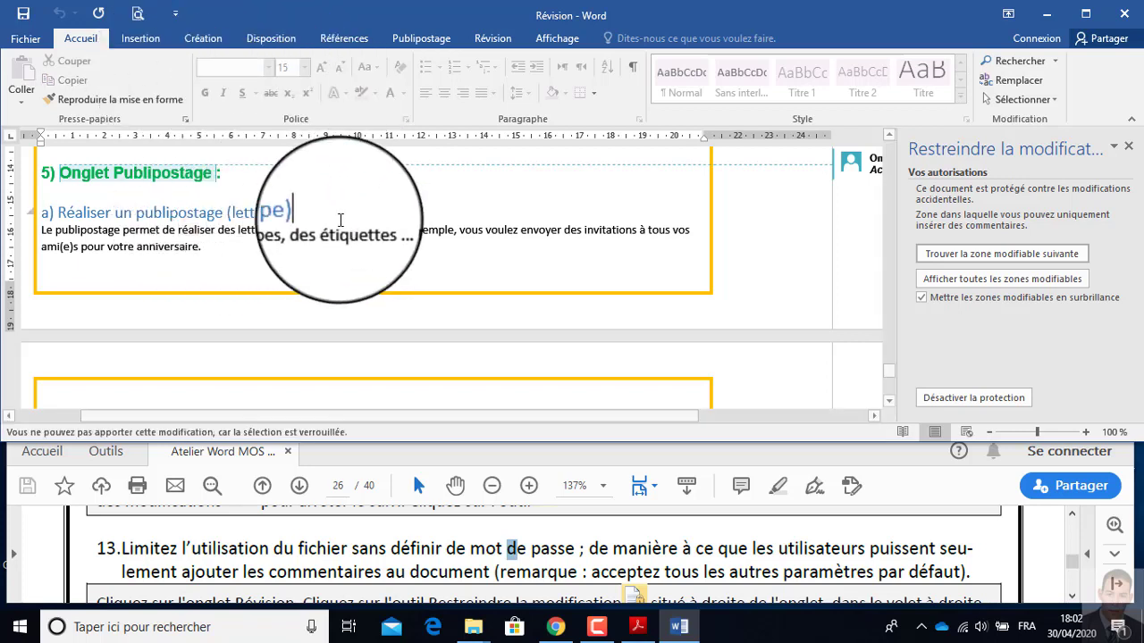
left_click(252, 210)
left_click(253, 213)
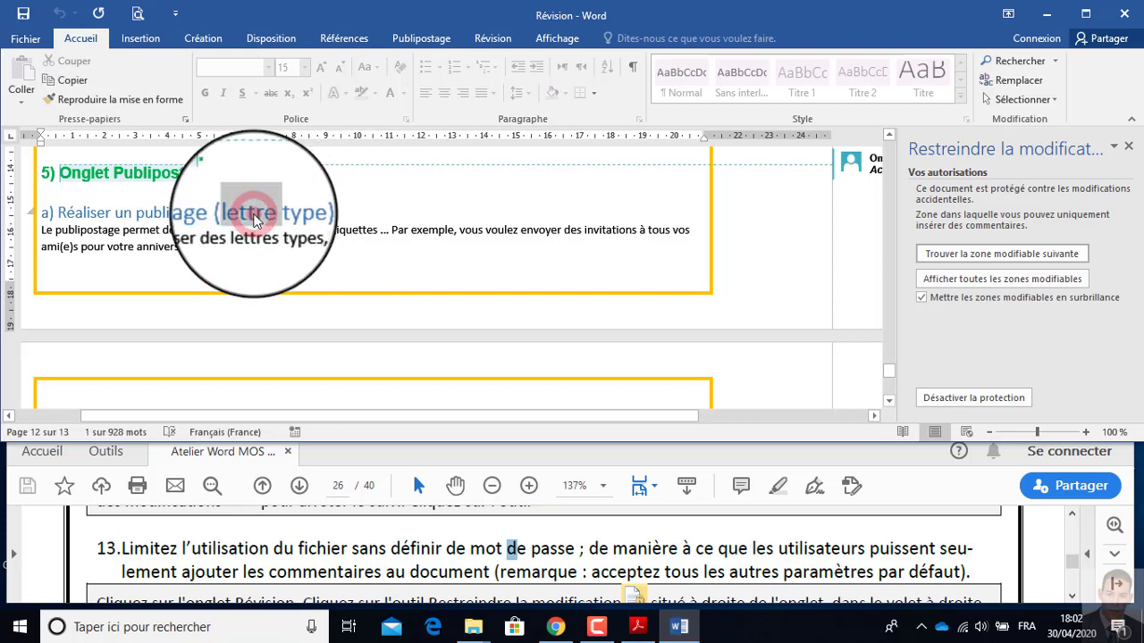
left_click(253, 215)
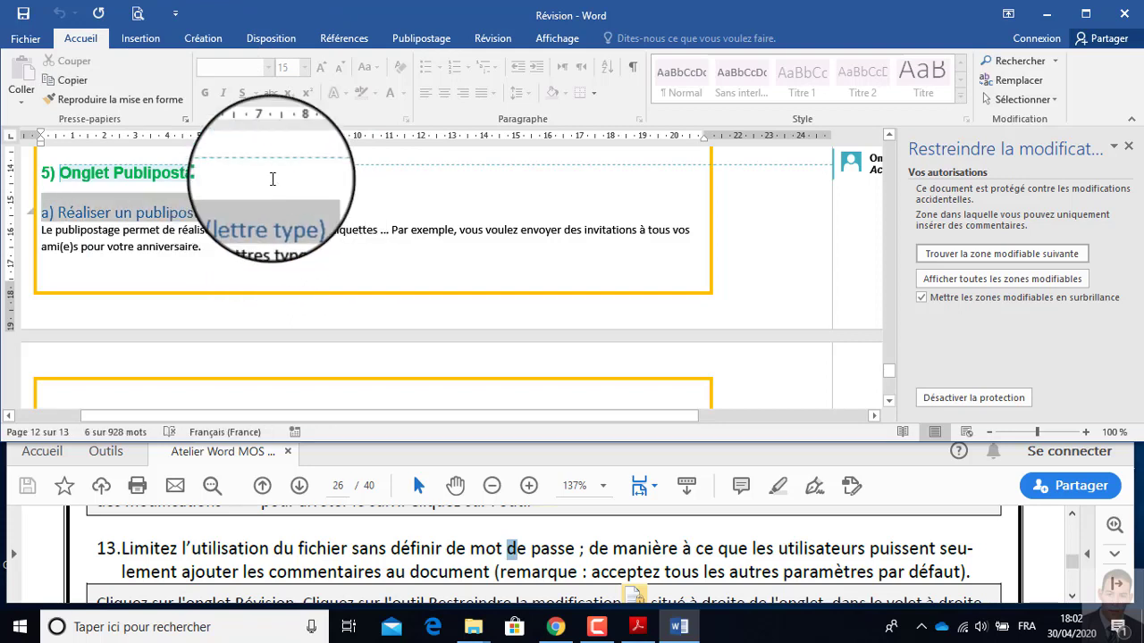
left_click(493, 38)
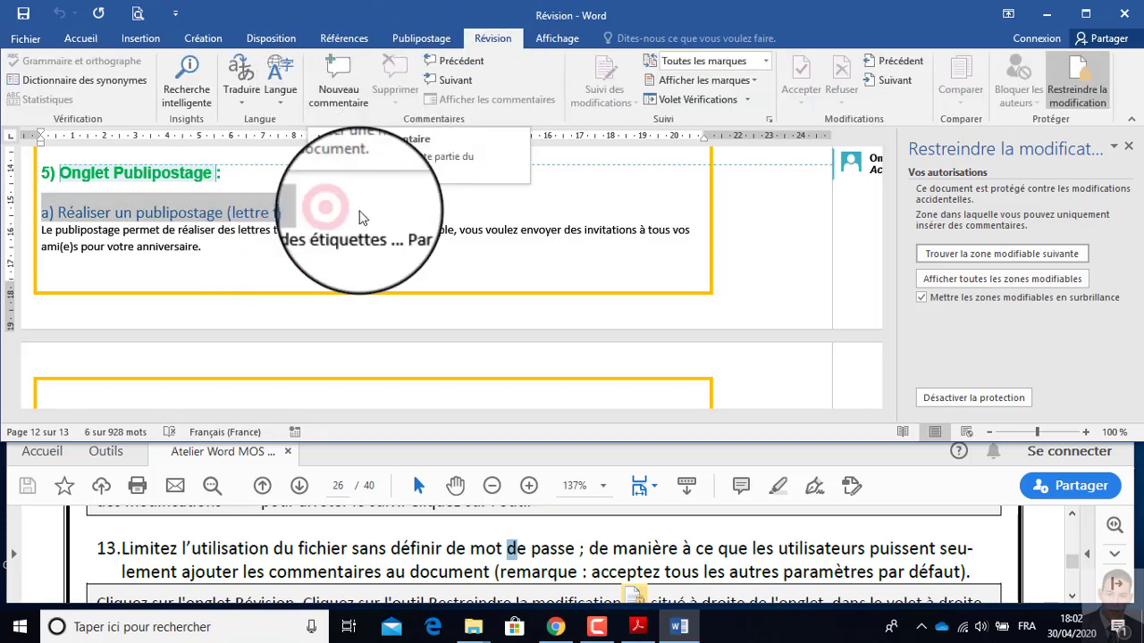
left_click(331, 210)
Switch to the PDF and read the rest of instruction 13 and instruction 14.
left_click(406, 550)
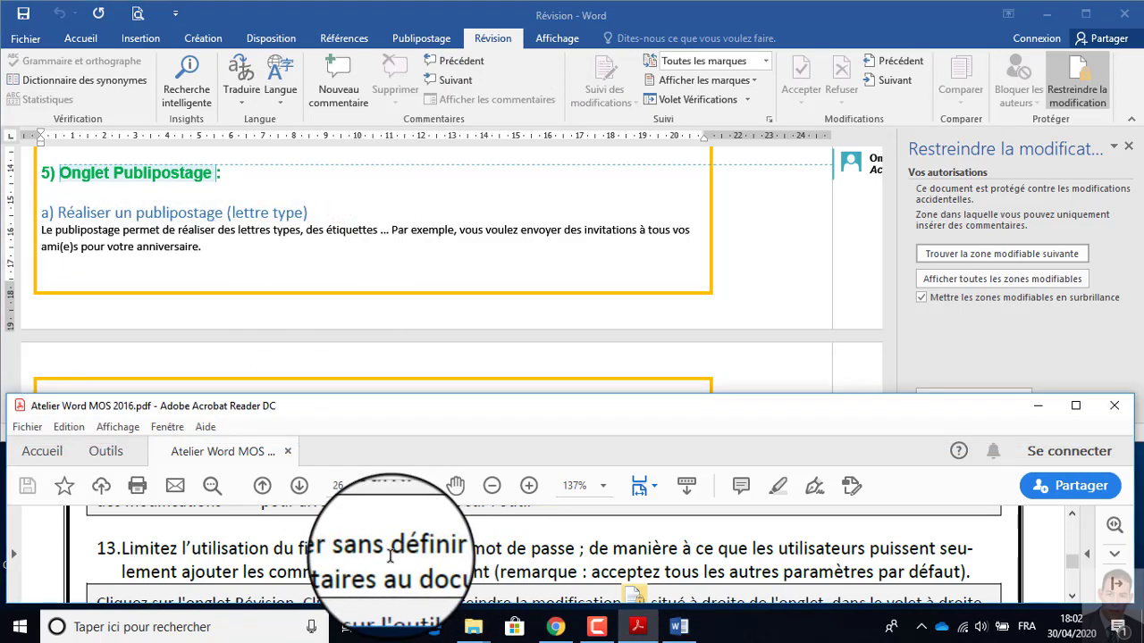
scroll(389, 557, "down", 2)
scroll(420, 501, "up", 1)
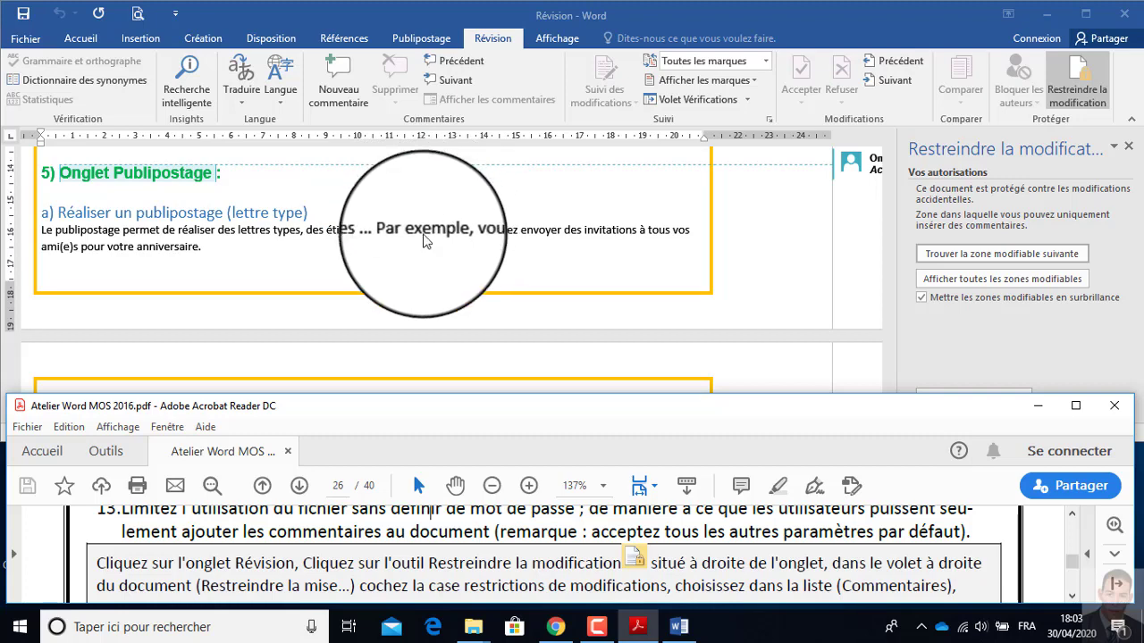
scroll(387, 563, "down", 2)
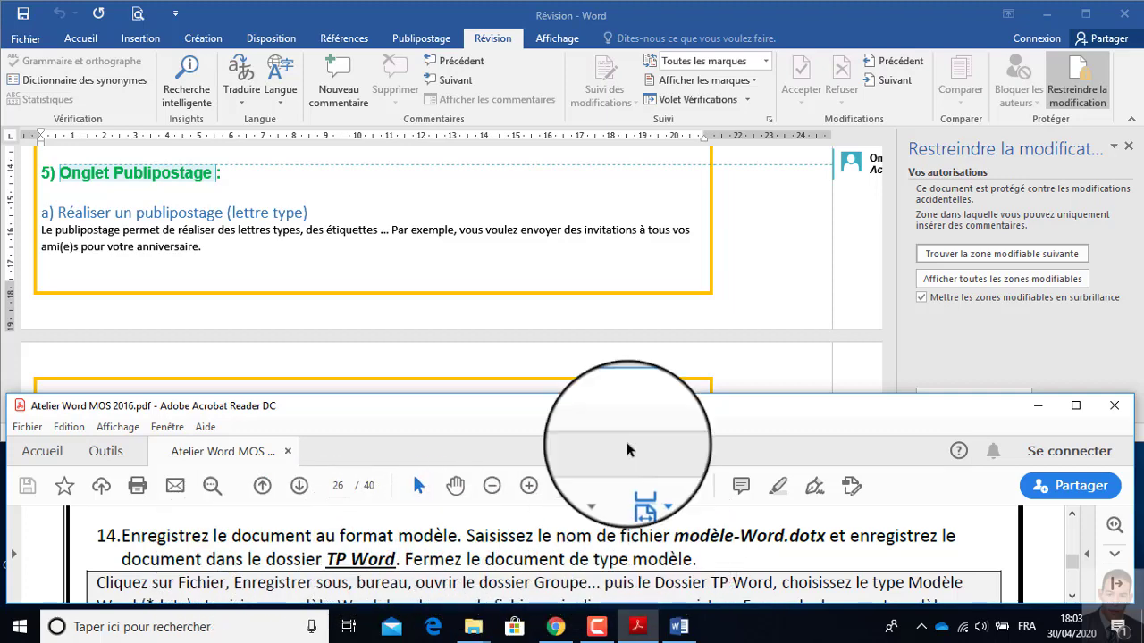
View the gallery of templates offered for new documents in Word and return to the protected document.
left_click(25, 40)
left_click(25, 41)
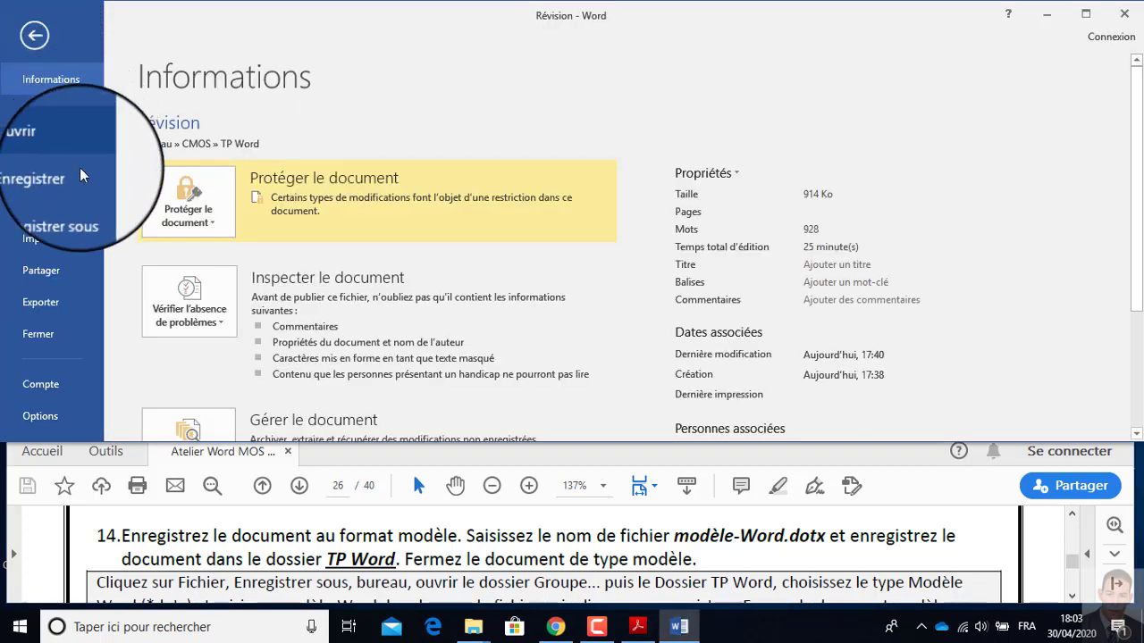
left_click(46, 114)
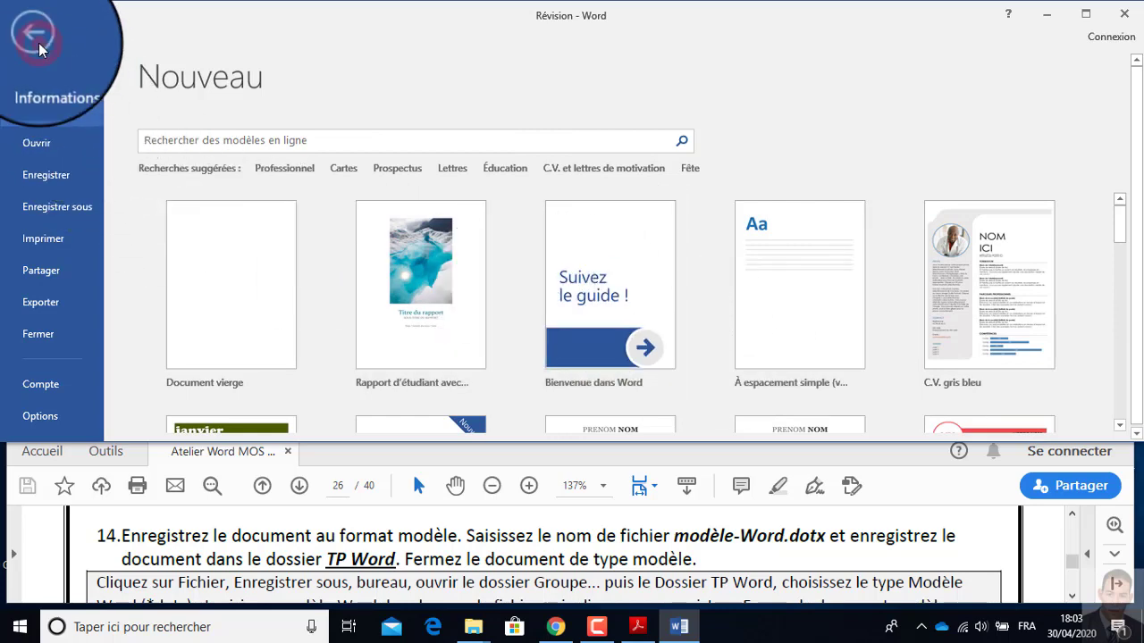
left_click(39, 43)
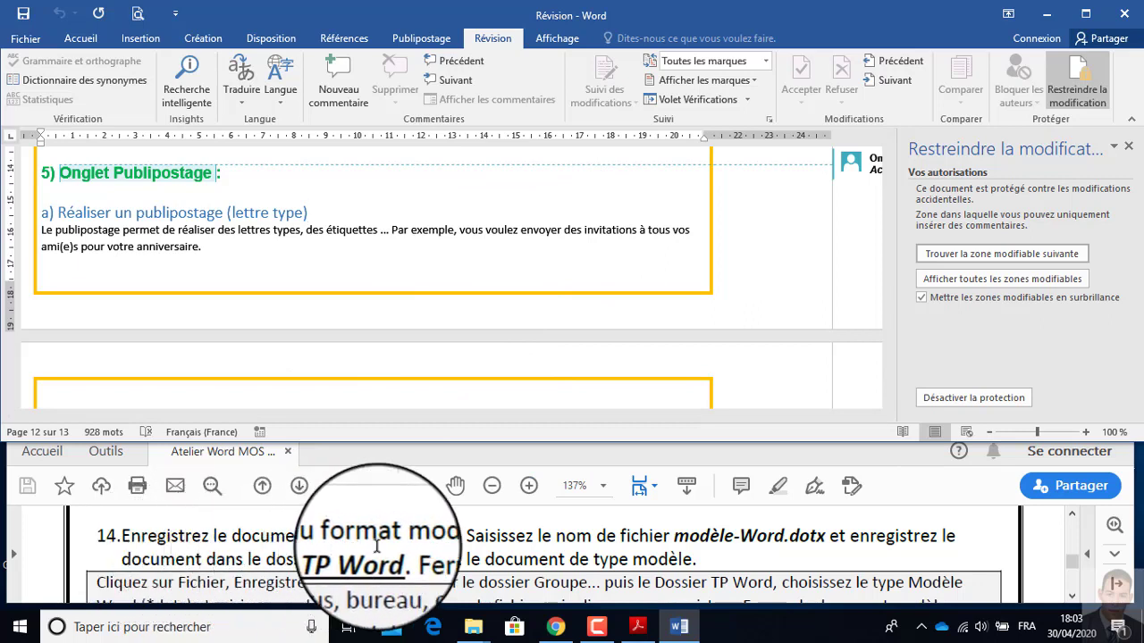
Copy the file name "modèle-Word.dotx" from instruction 14 in the PDF.
left_click(680, 537)
left_click_drag(680, 537, 824, 536)
key("ctrl+c")
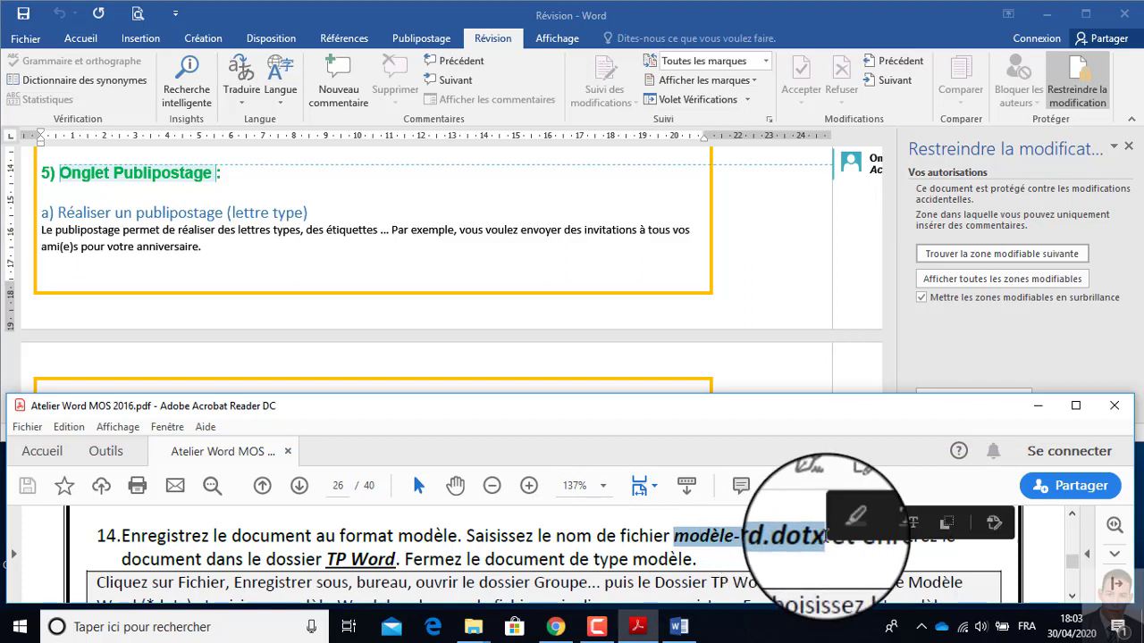
left_click(877, 563)
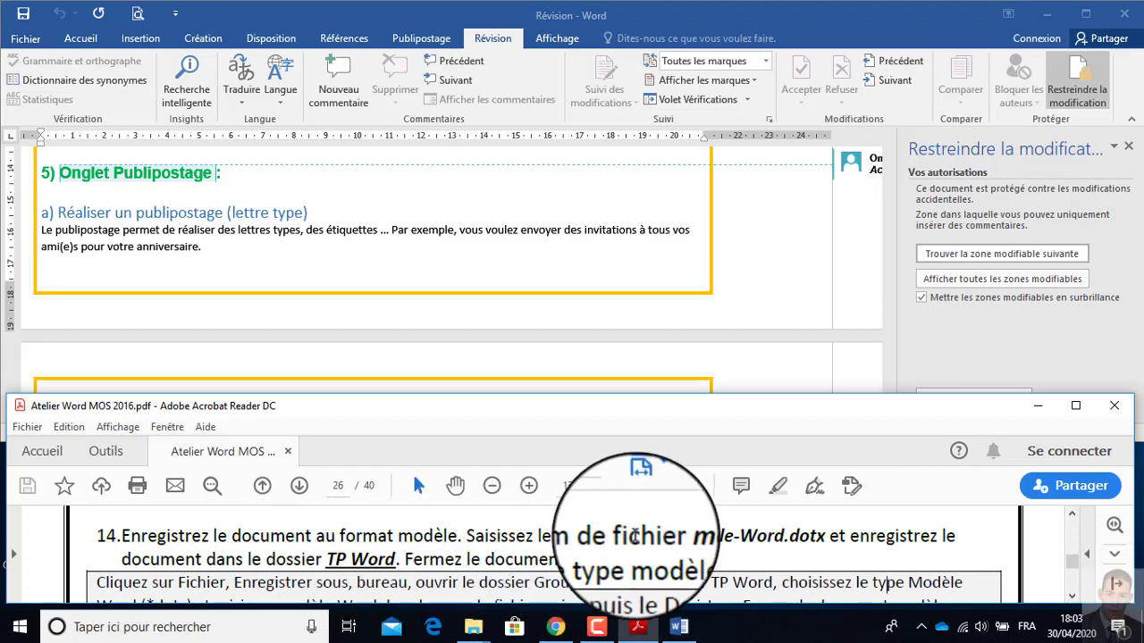
Switch to Word and start saving a copy of the document in the folder Bureau > CMOS > TP Word.
key("alt+Tab")
left_click(794, 232)
left_click(32, 38)
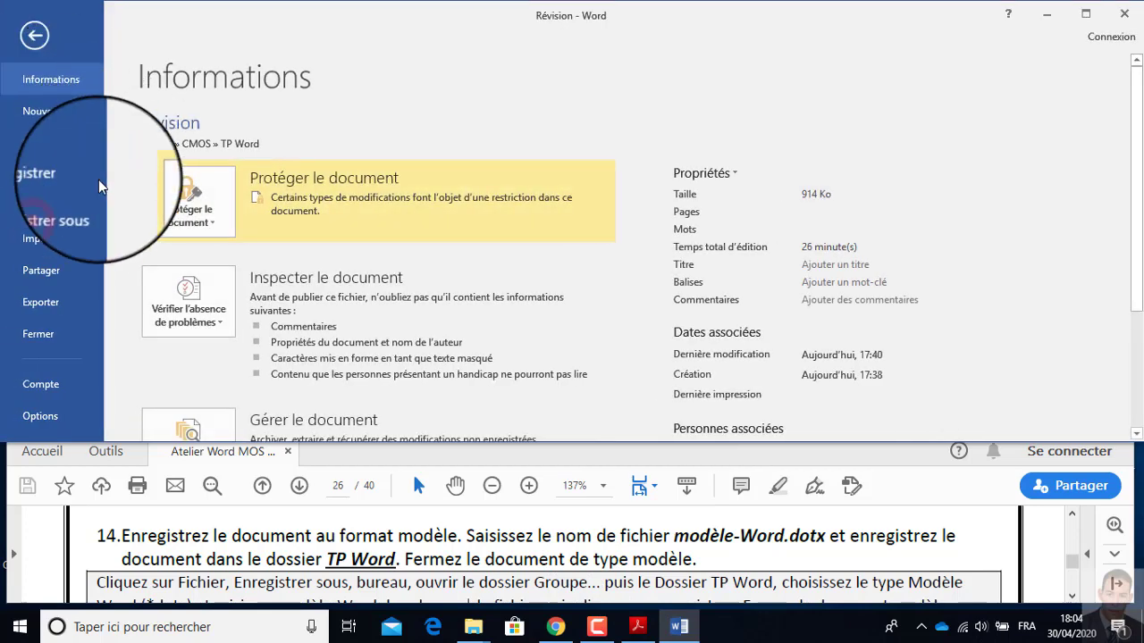
left_click(56, 212)
left_click(246, 274)
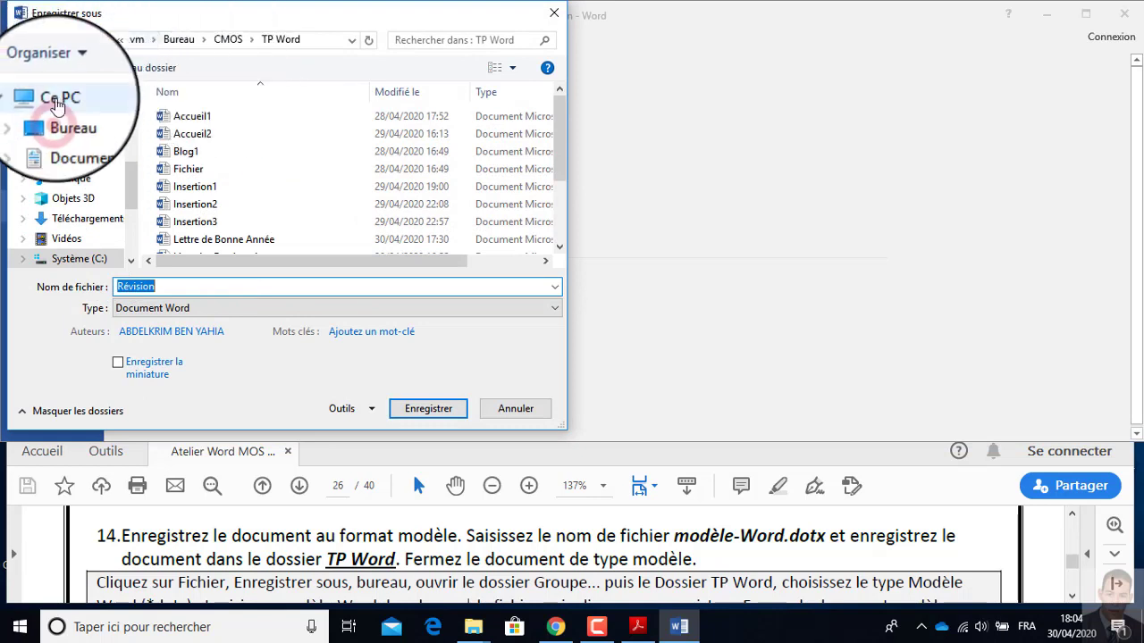
left_click(56, 121)
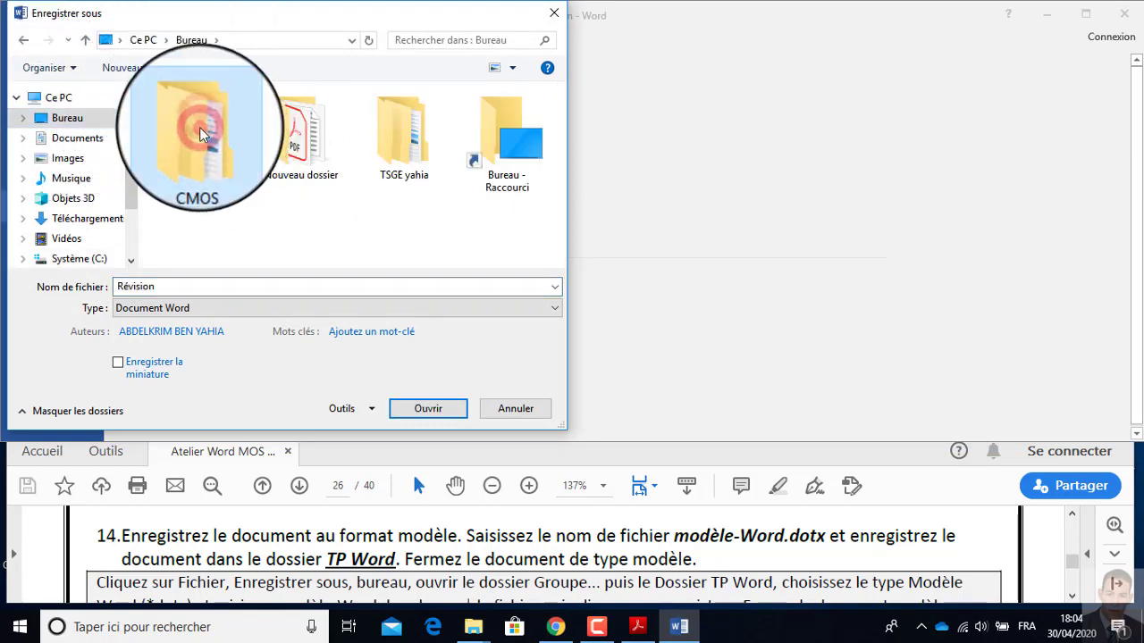
double_click(173, 114)
double_click(200, 129)
Save the document under the copied name "modèle-Word.dotx" with the file type Modèle Word.
double_click(167, 287)
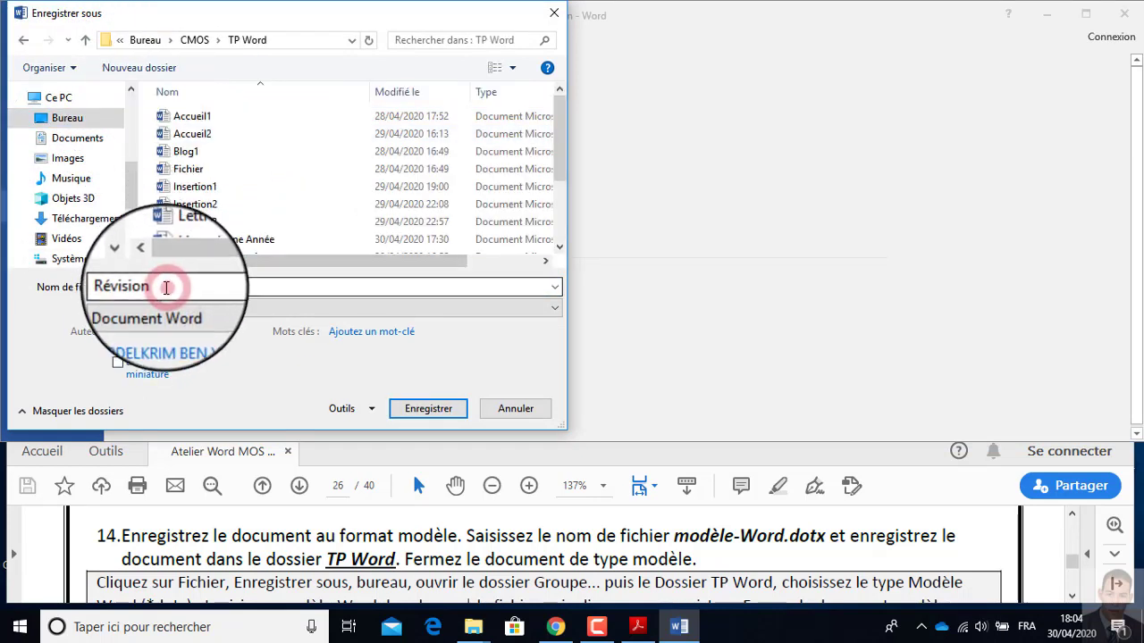
key("ctrl+v")
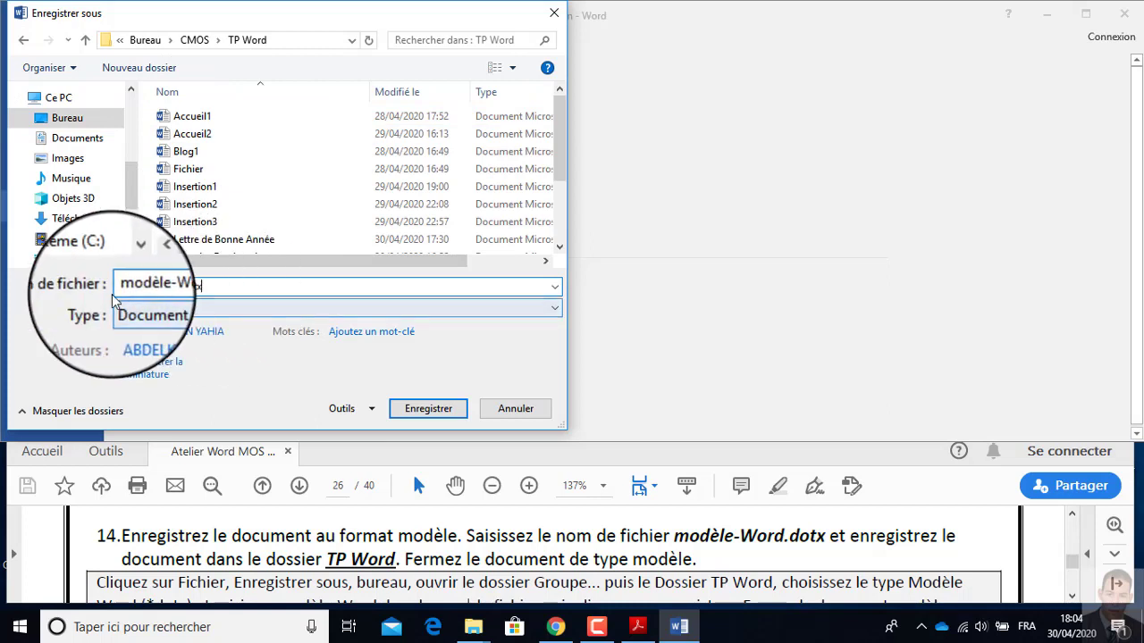
left_click(189, 313)
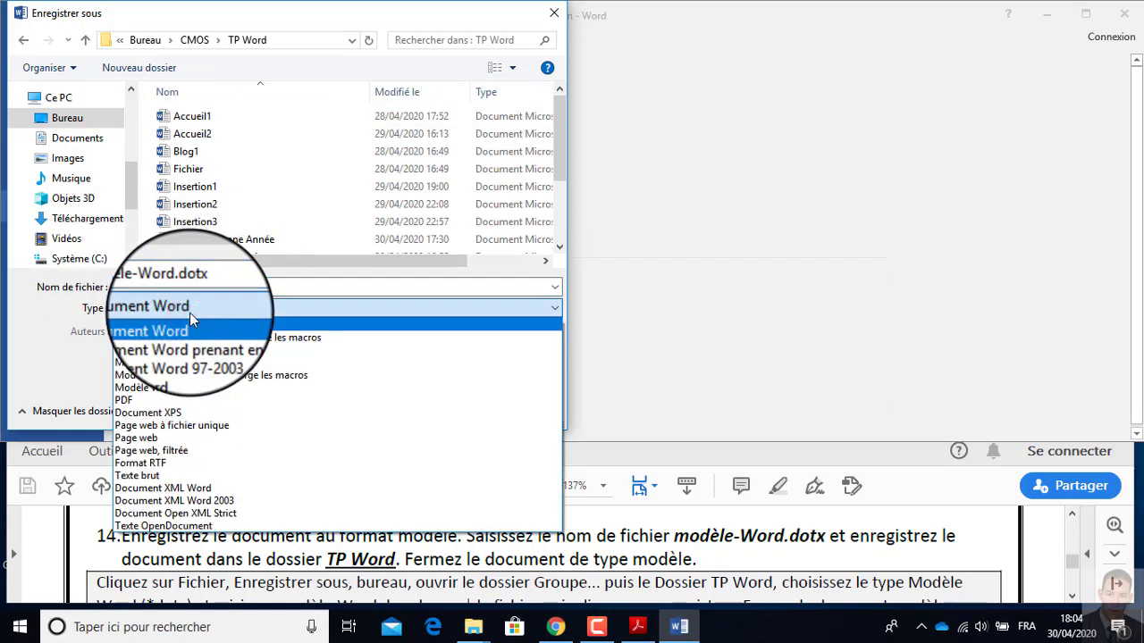
left_click(163, 365)
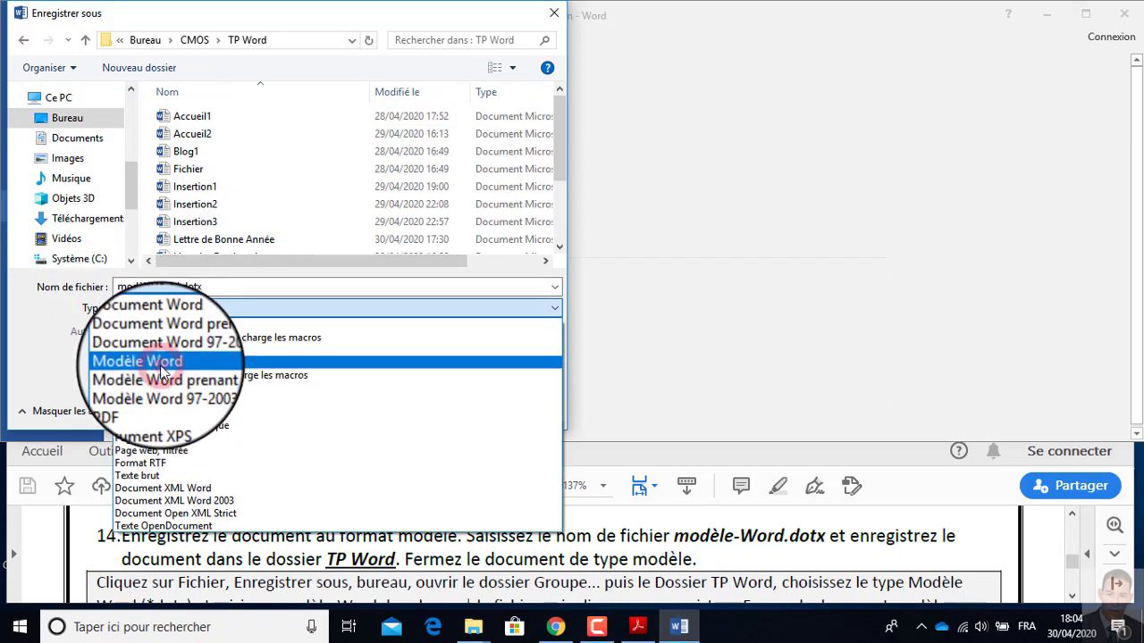
left_click(427, 408)
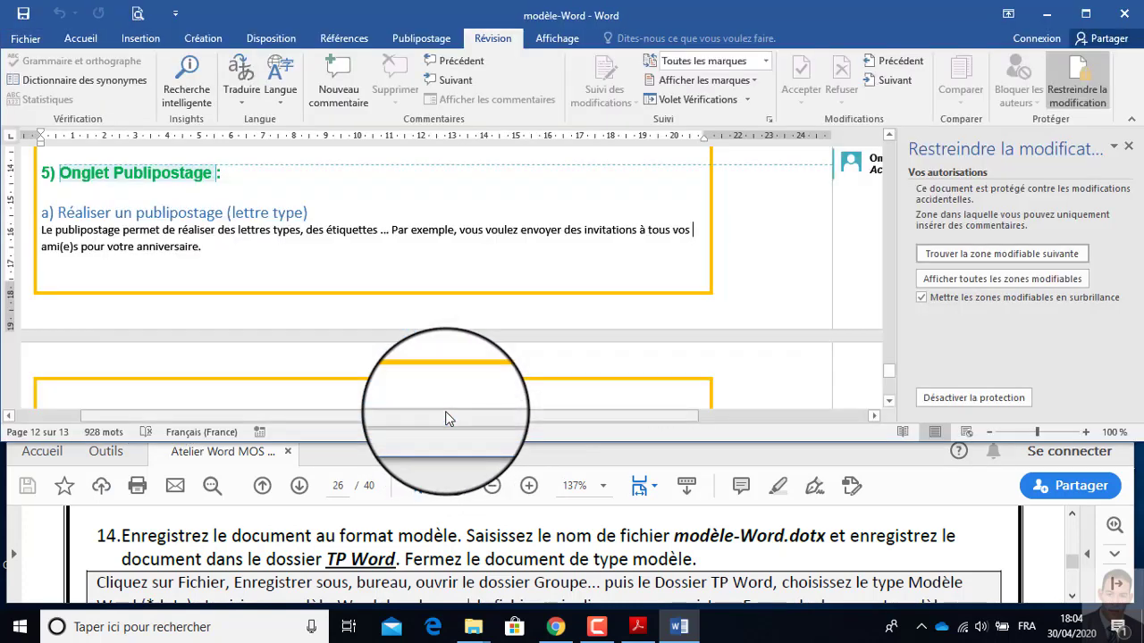
Follow instruction 15 in the PDF by saving and closing the modèle-Word template, and close the Atelier Word MOS 2016 PDF.
left_click(576, 540)
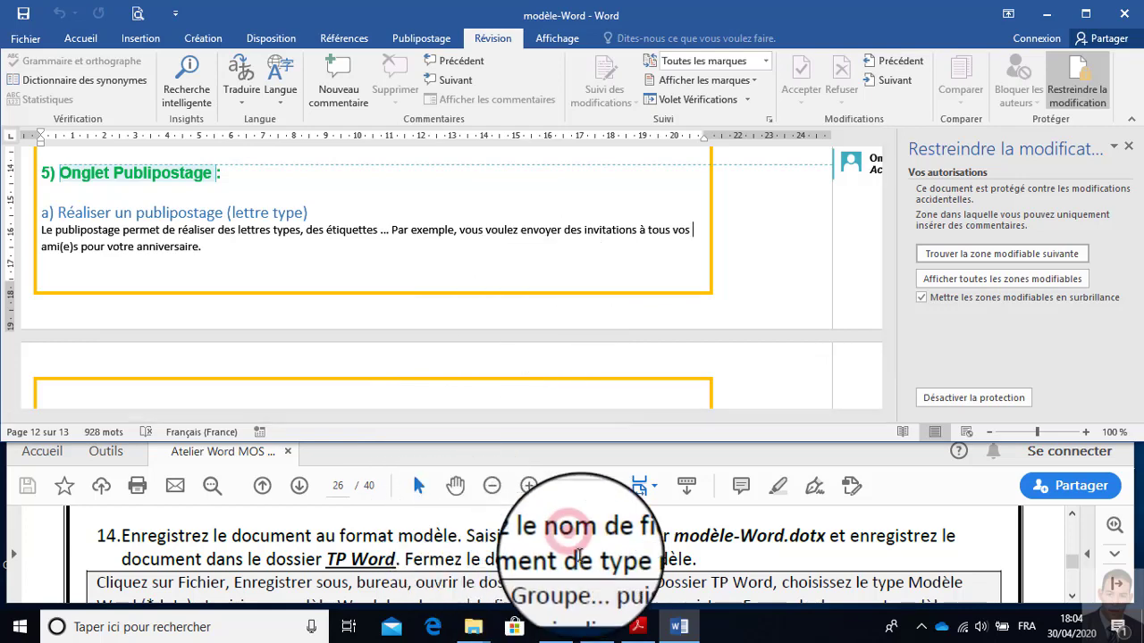
scroll(572, 546, "down", 3)
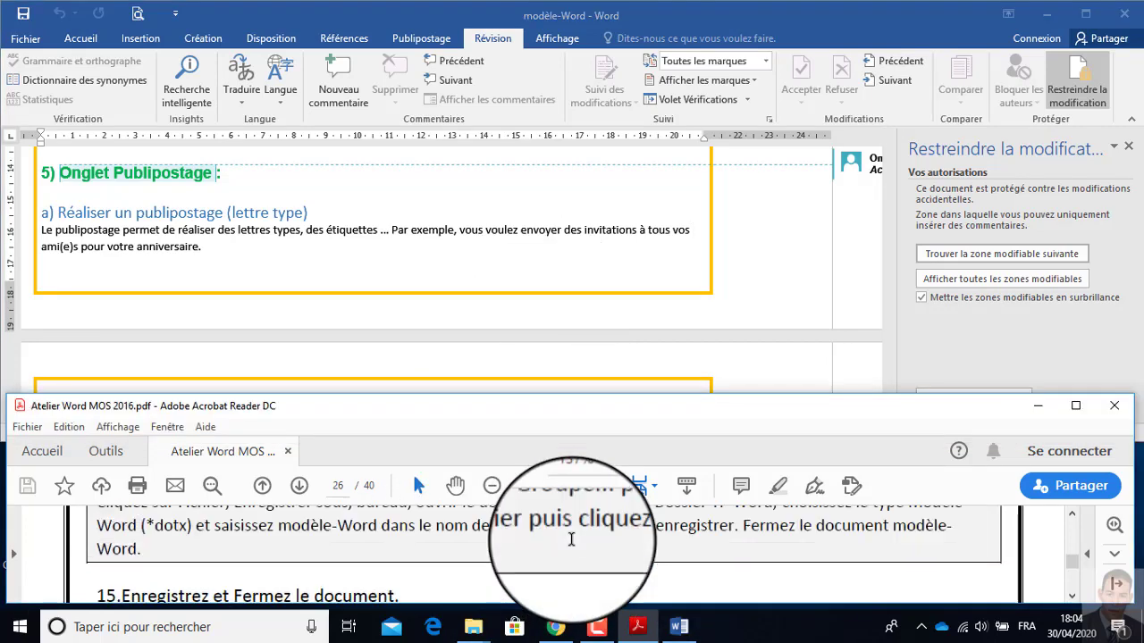
scroll(572, 545, "up", 3)
scroll(536, 549, "down", 4)
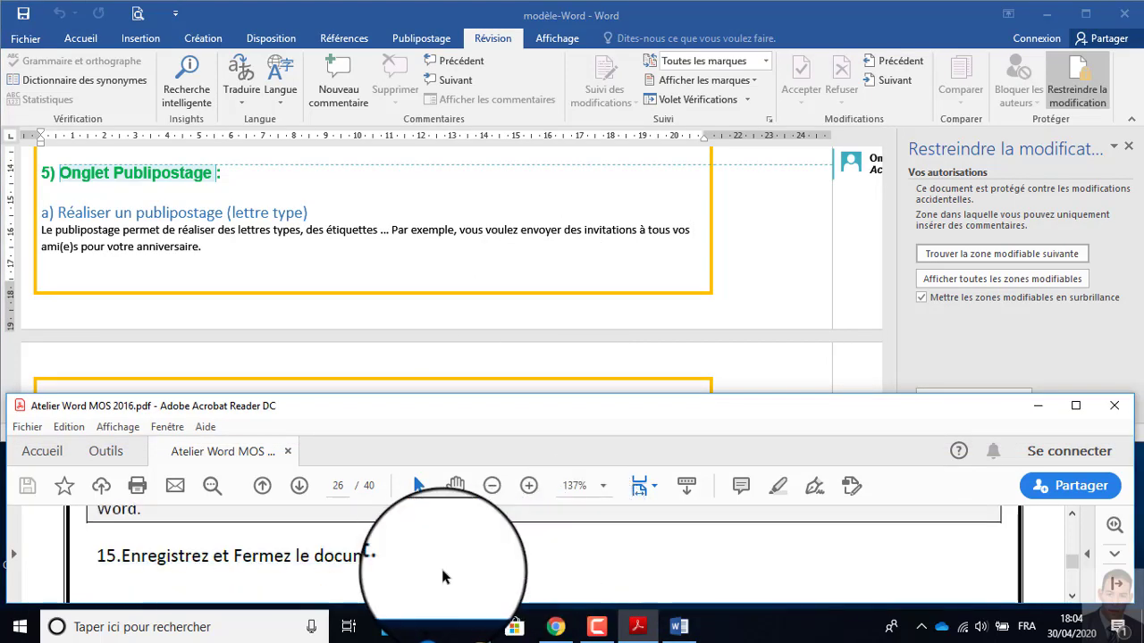
left_click(23, 15)
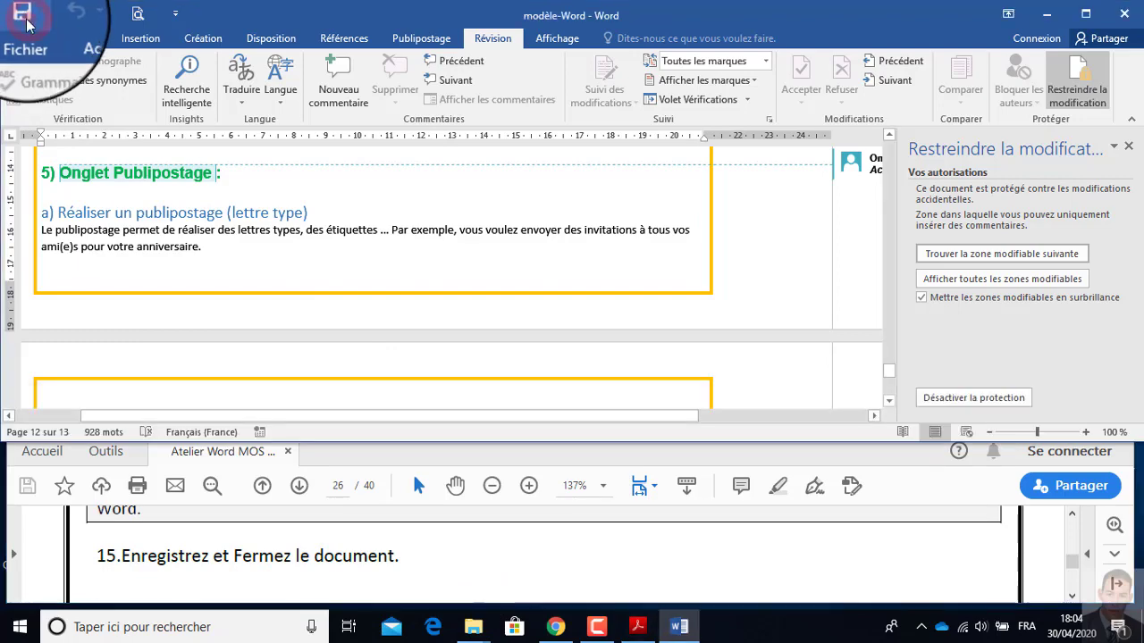
left_click(1123, 14)
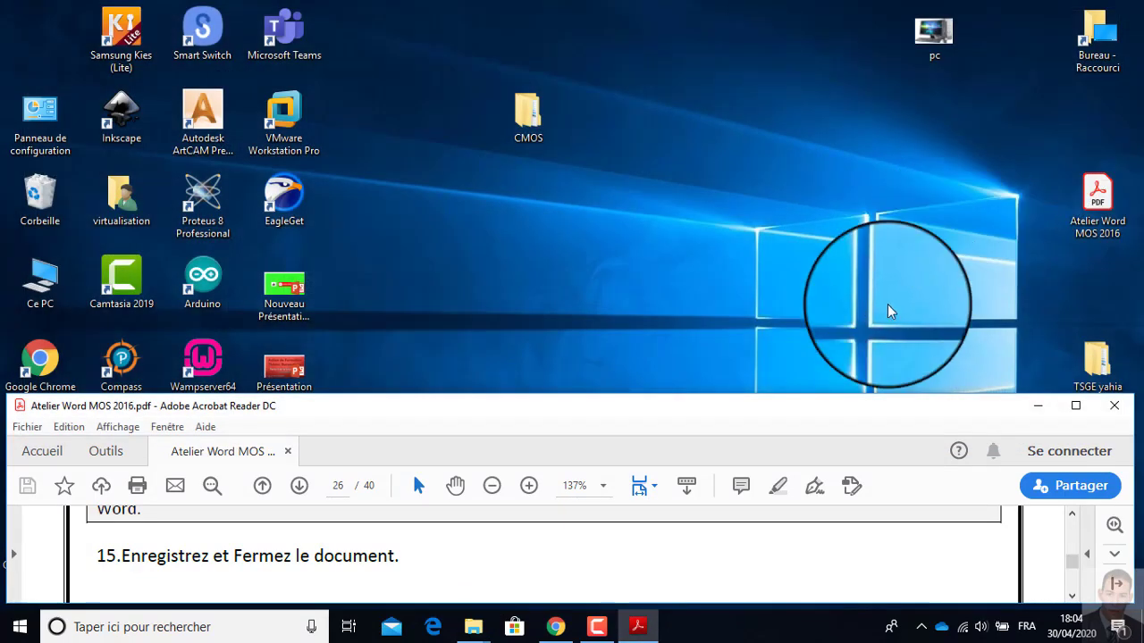
left_click(1114, 406)
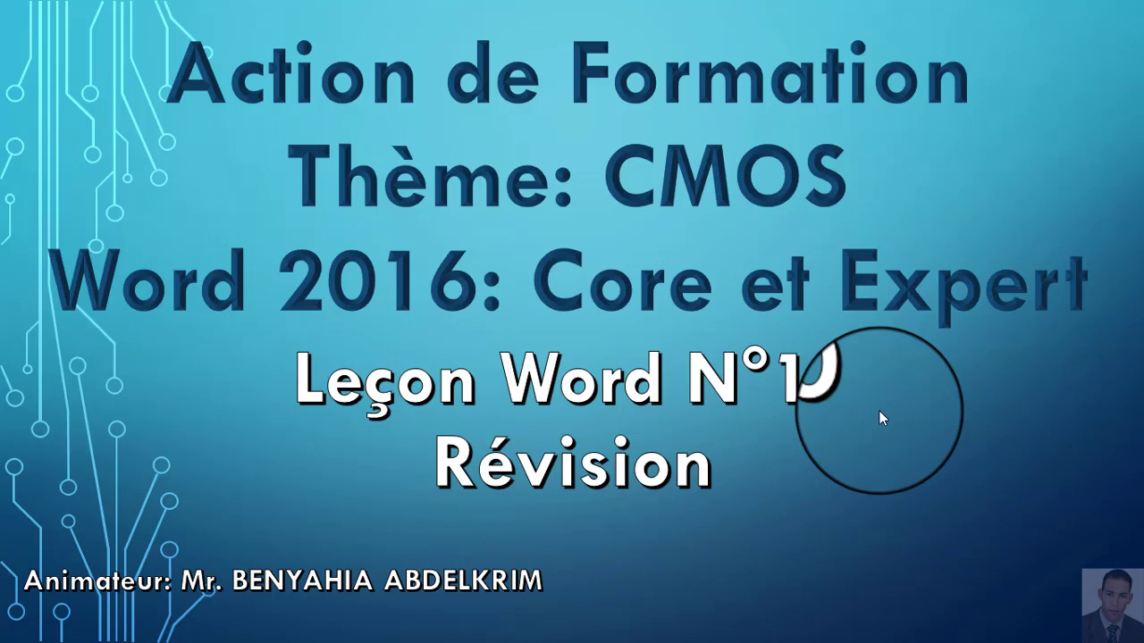
left_click(879, 411)
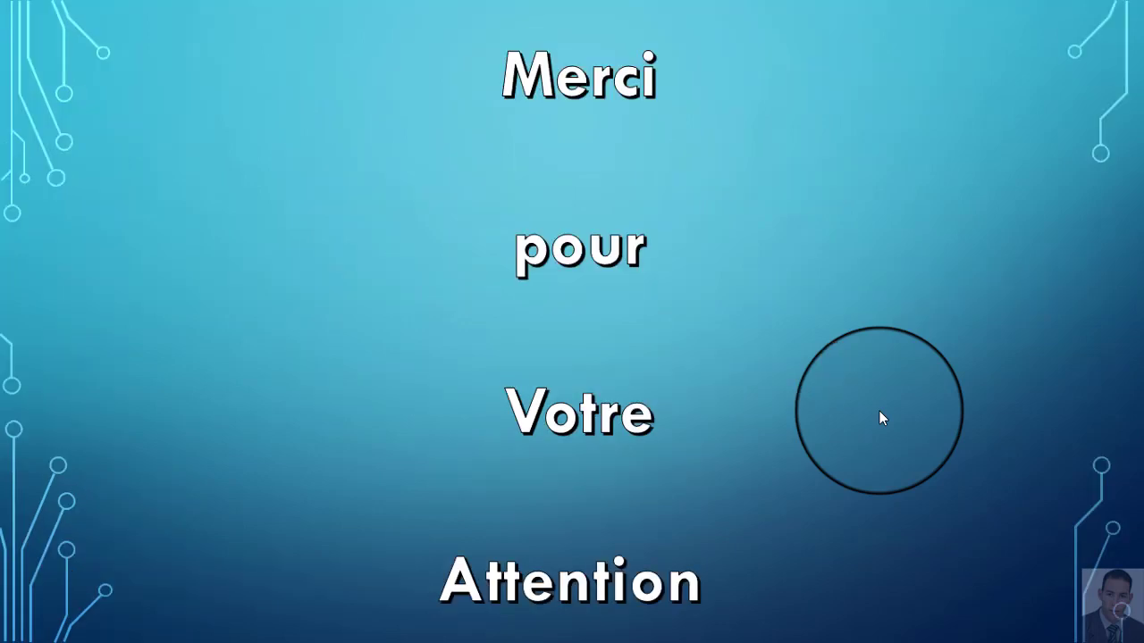